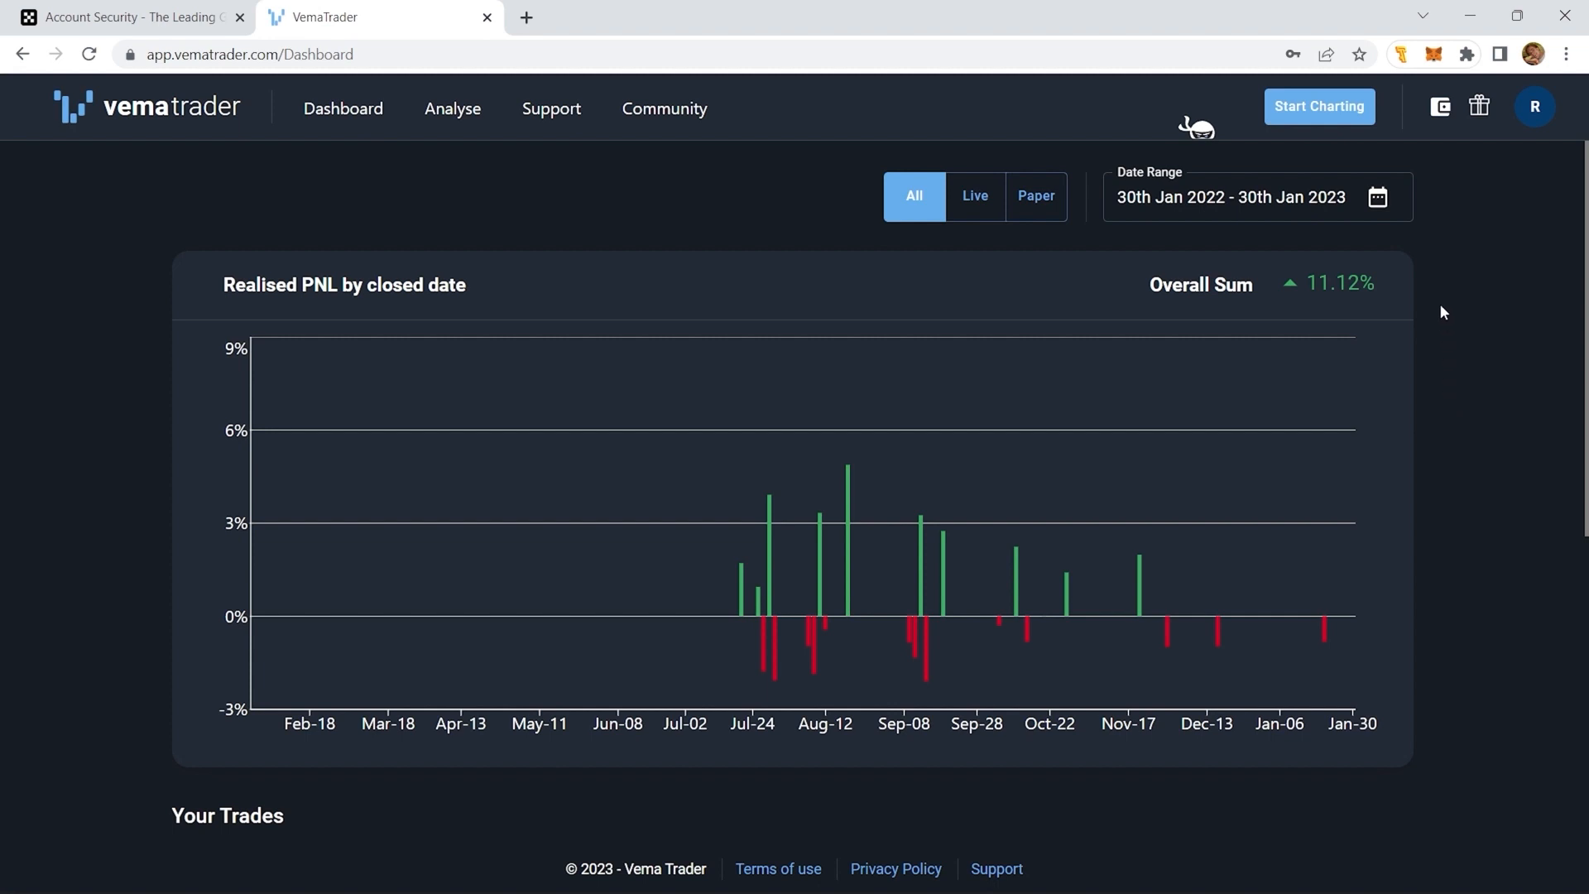
Open the wallets panel from the dashboard top bar to show the add-exchange-account prompt
click(1441, 122)
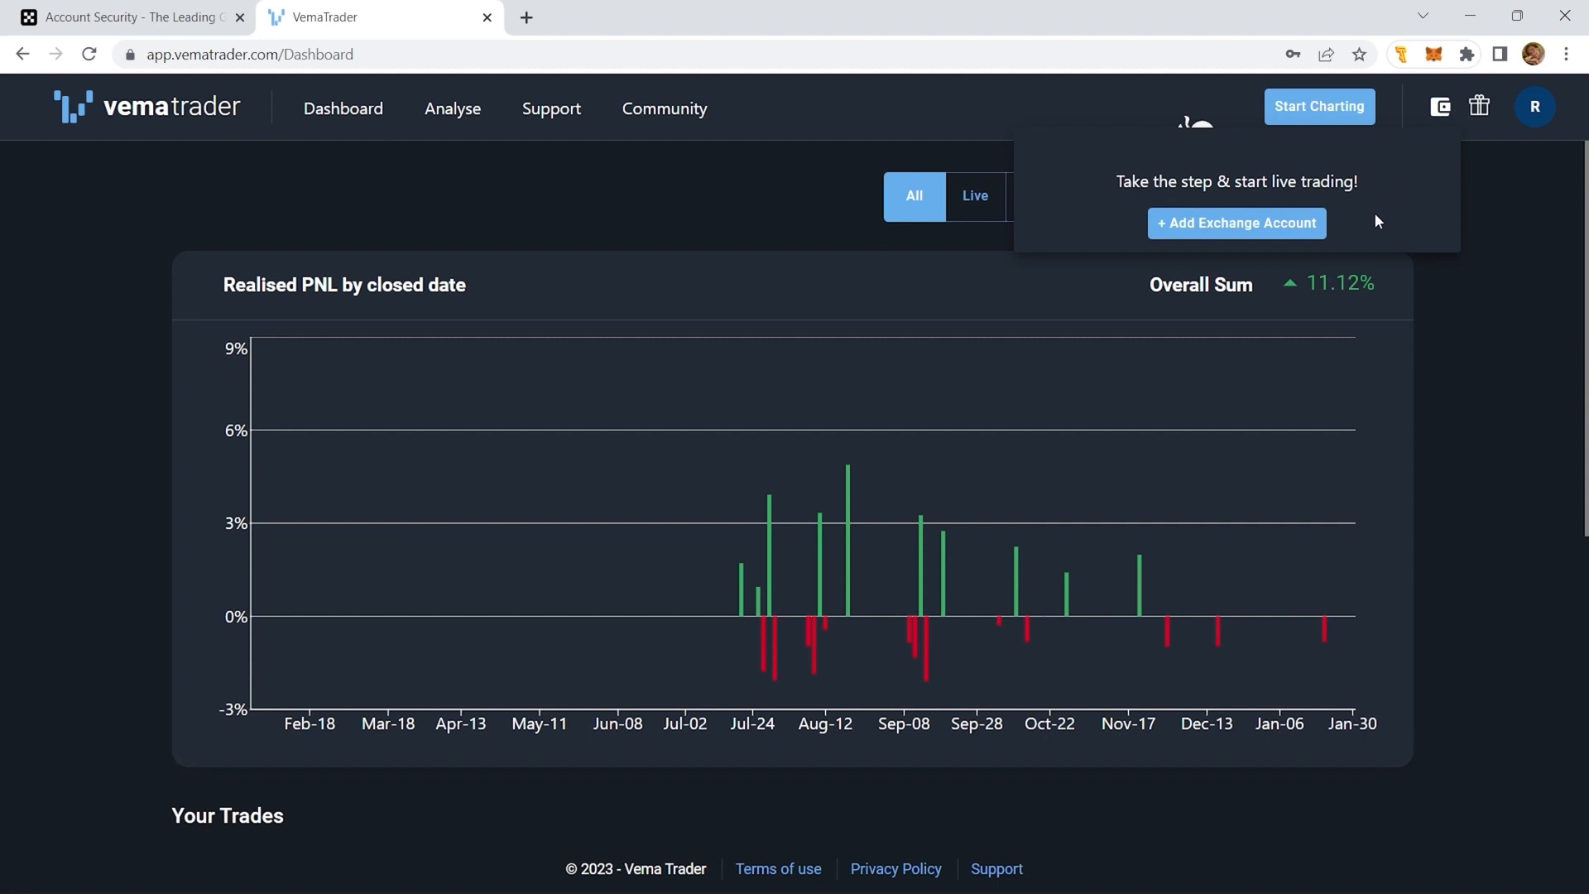
Start the OKX API key form in VemaTrader, then move to the OKX account tab
click(1176, 237)
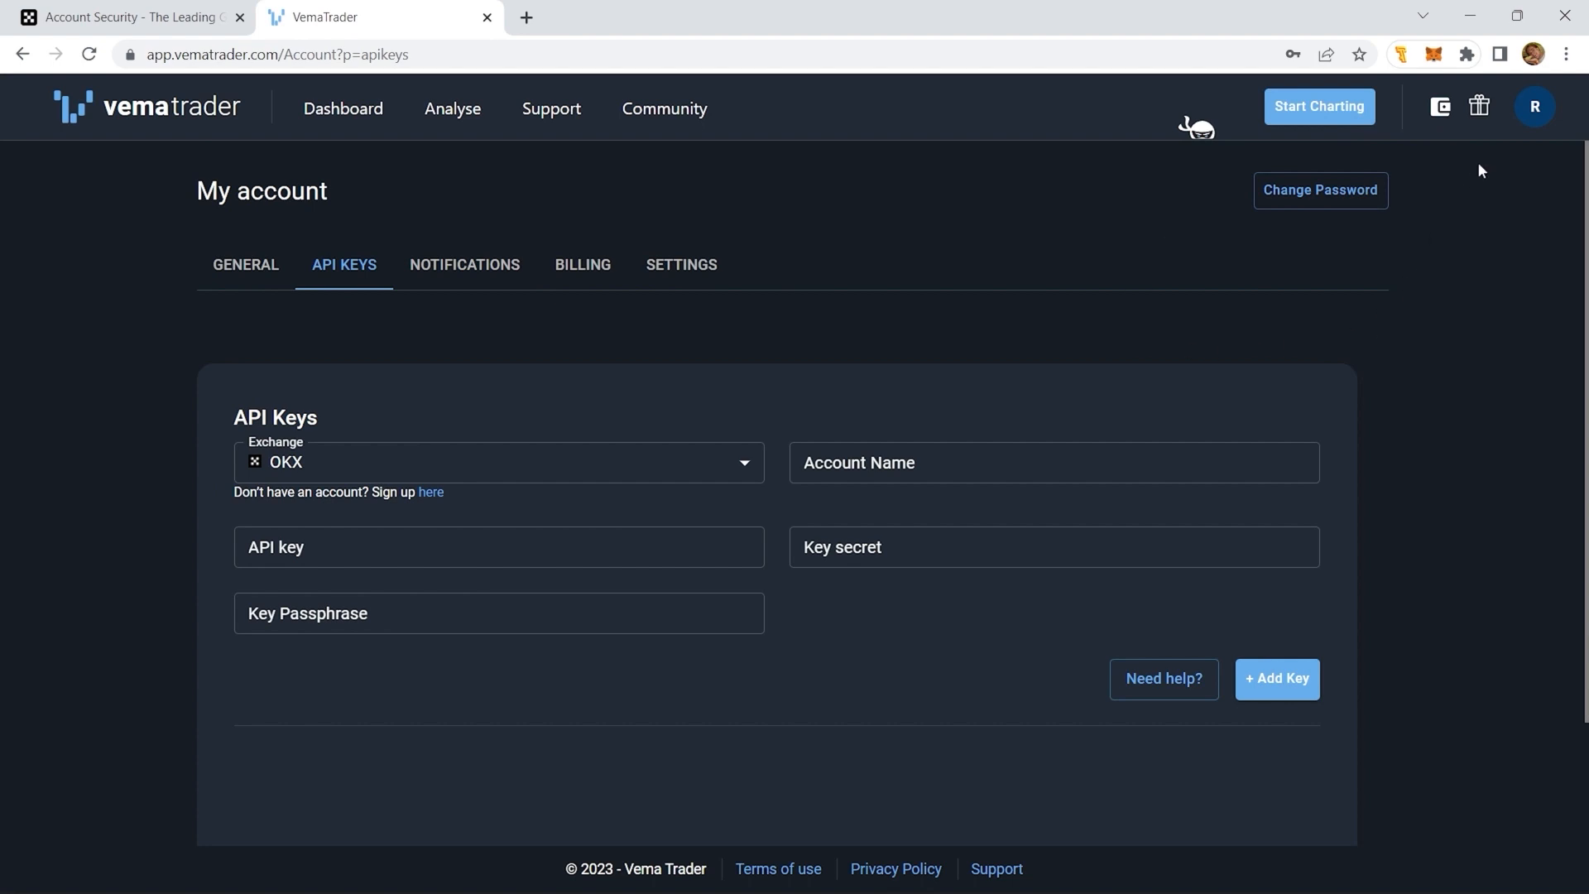
click(1538, 112)
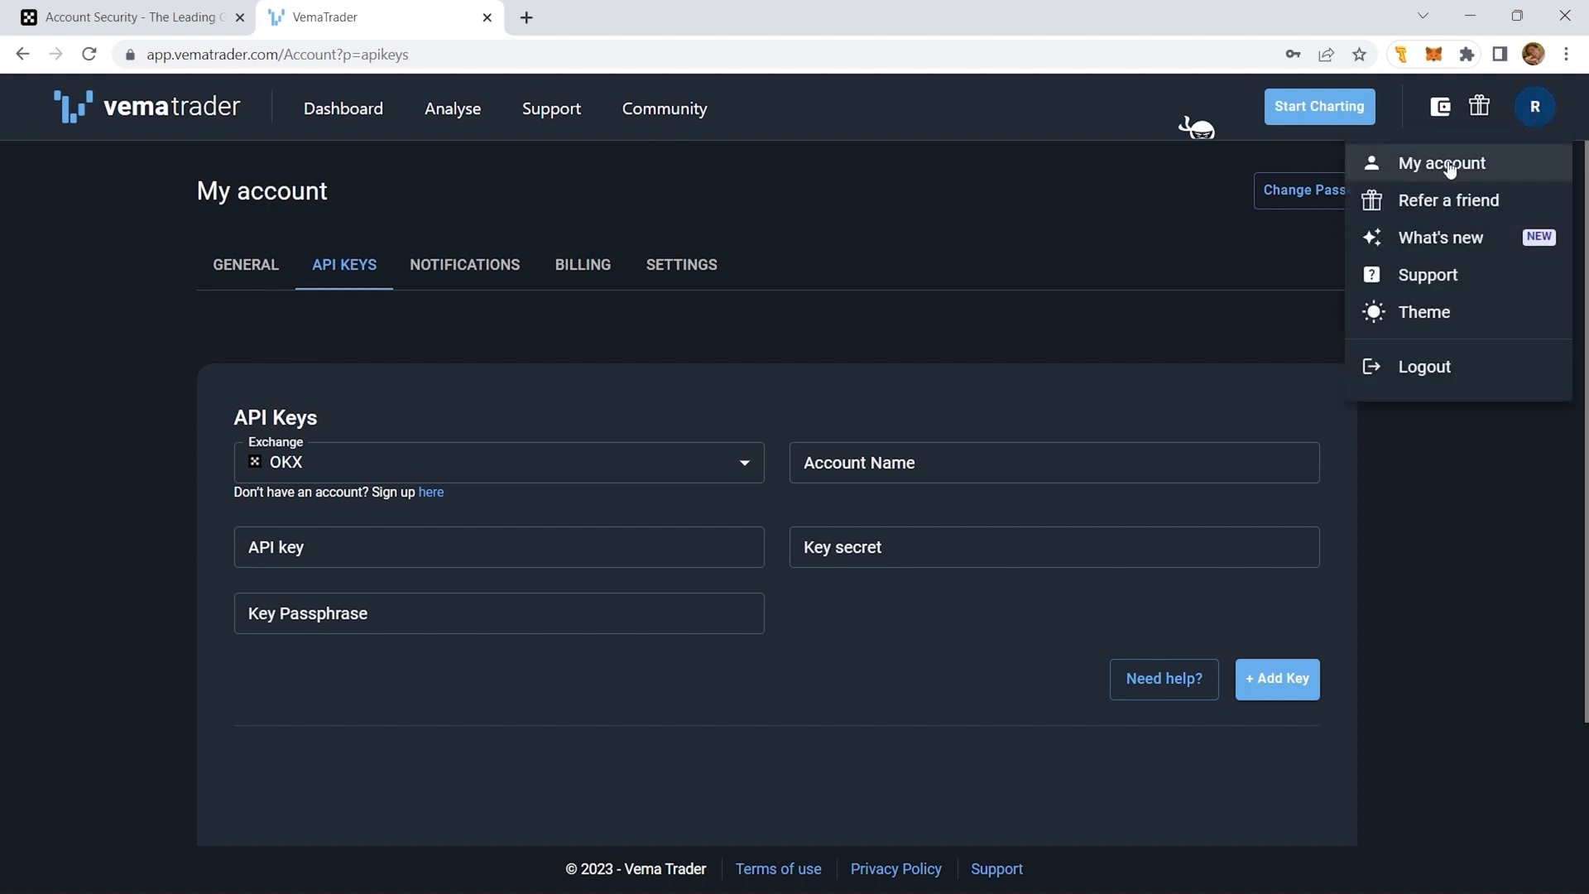
click(1183, 242)
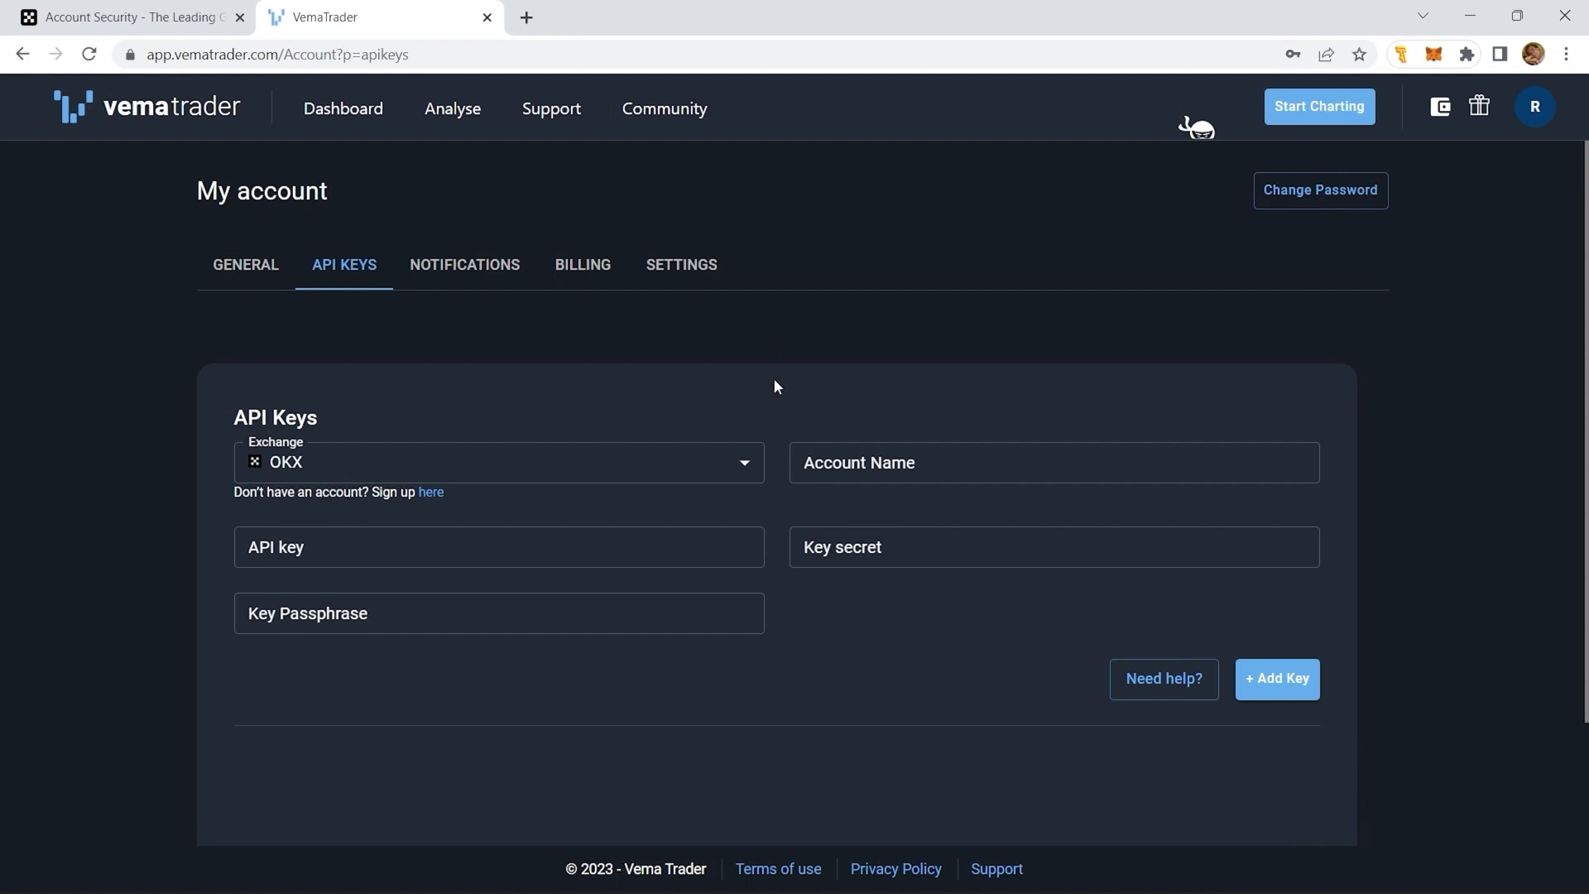
key(ctrl+shift+Tab)
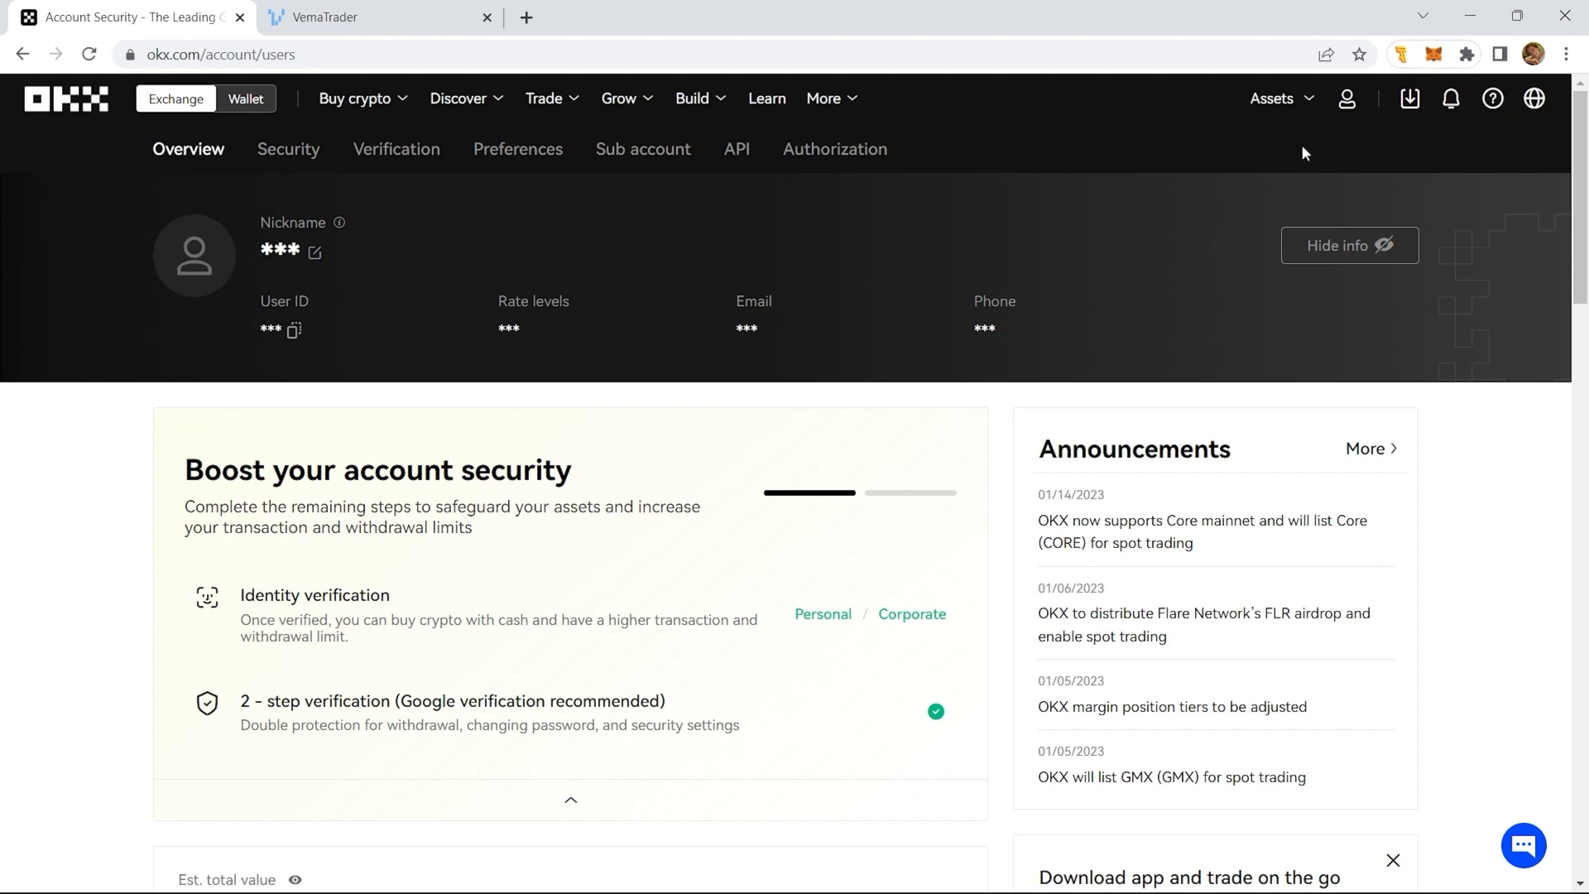
Go to Sub-account management from the account menu and start a new sub-account
mouse_move(1347, 99)
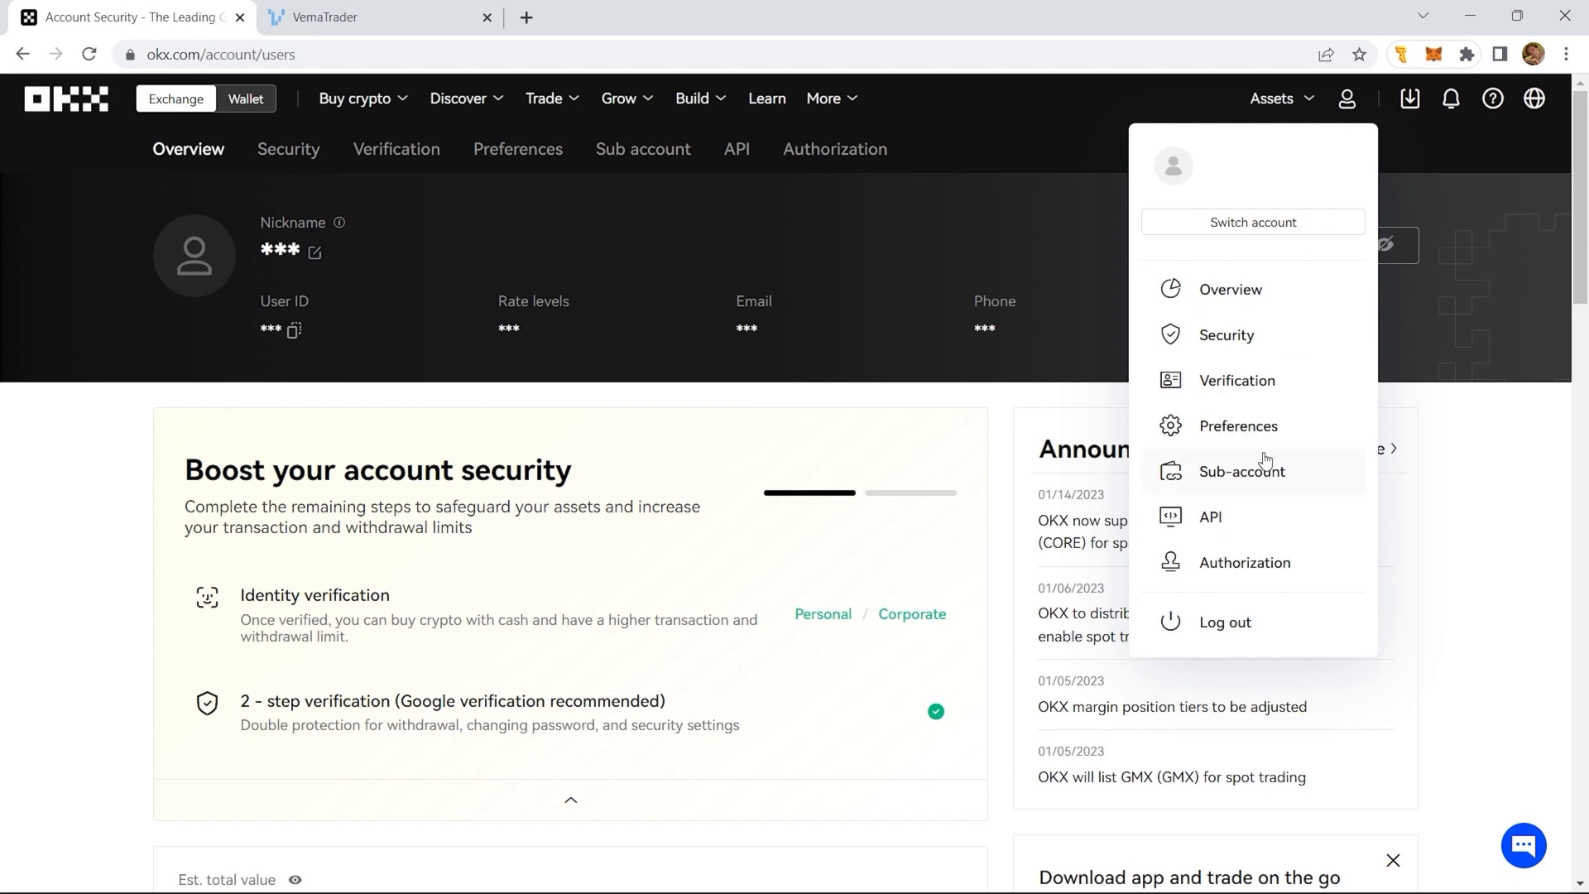
click(1259, 478)
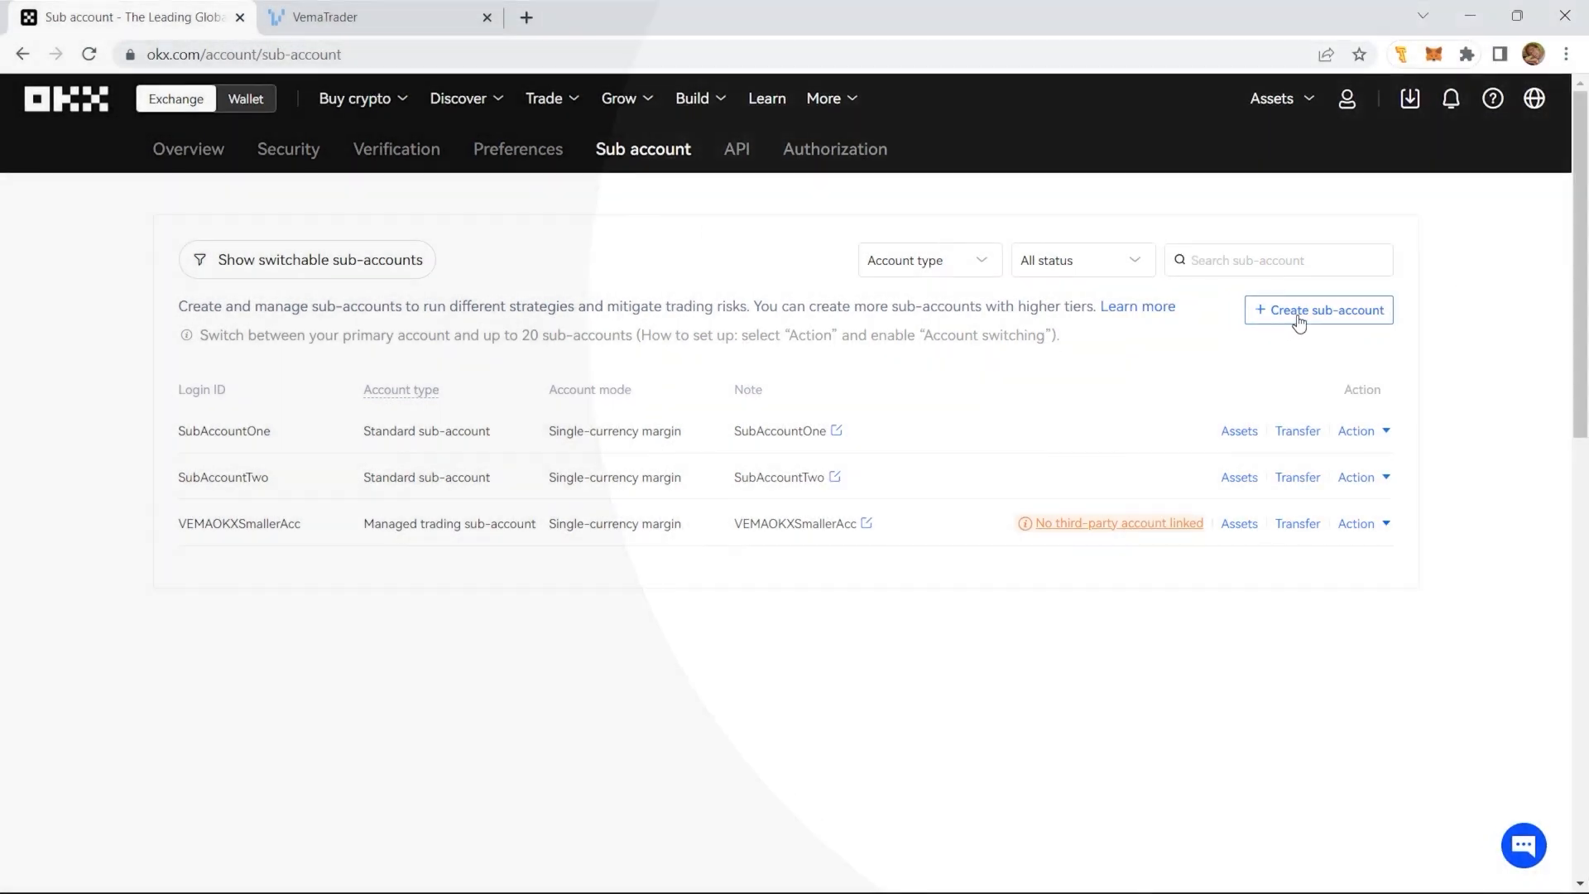
click(1298, 316)
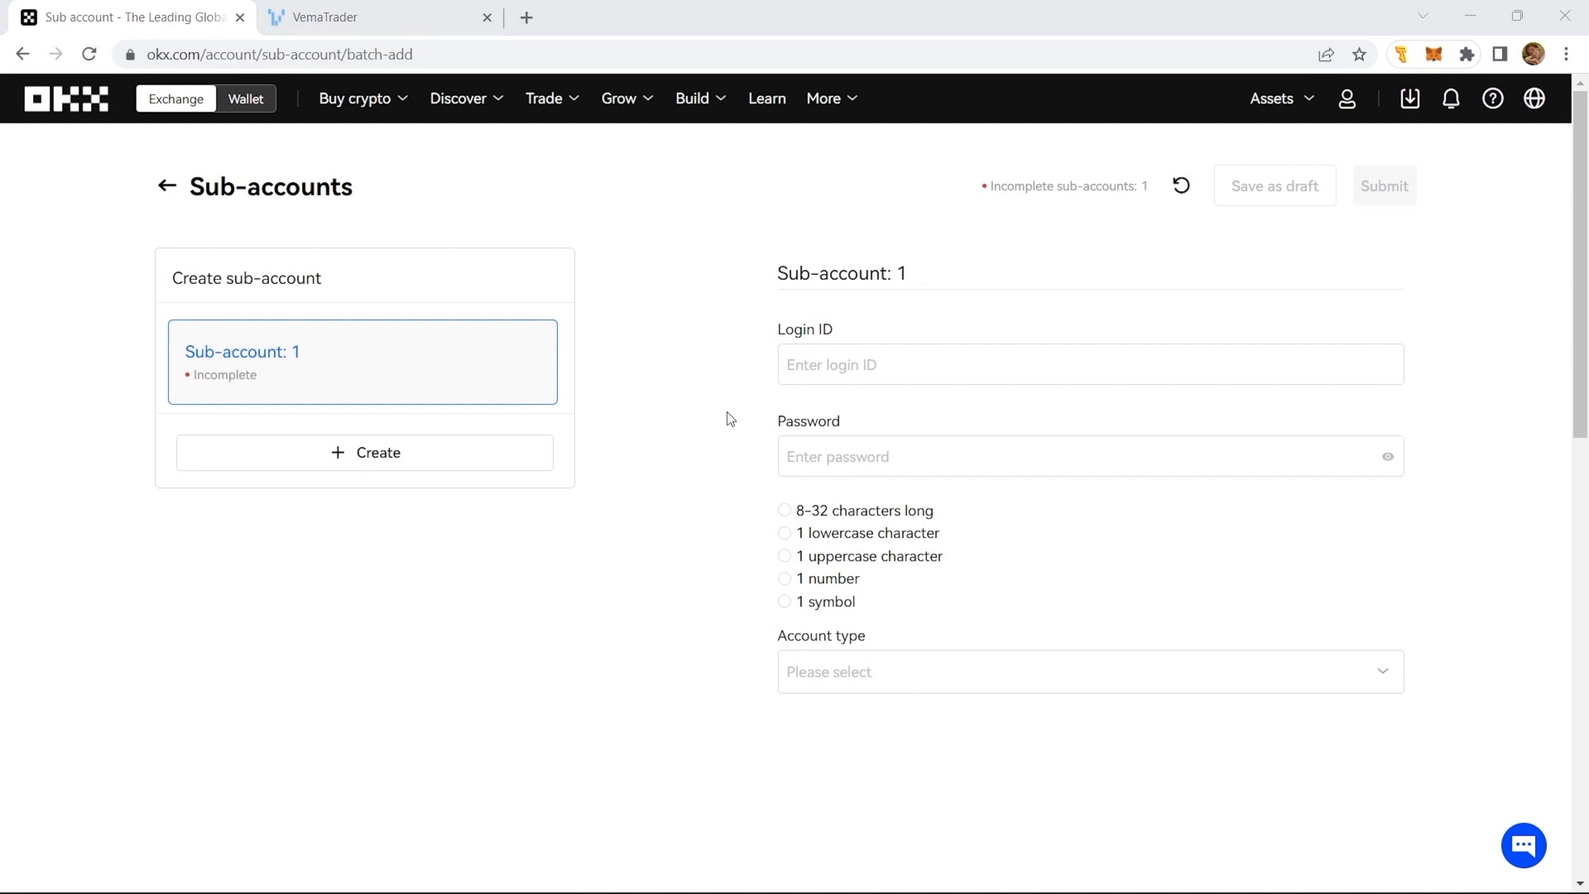
Enter the sub-account login ID and a valid password, and choose Standard sub-account type
click(870, 374)
text(vemaapidemo)
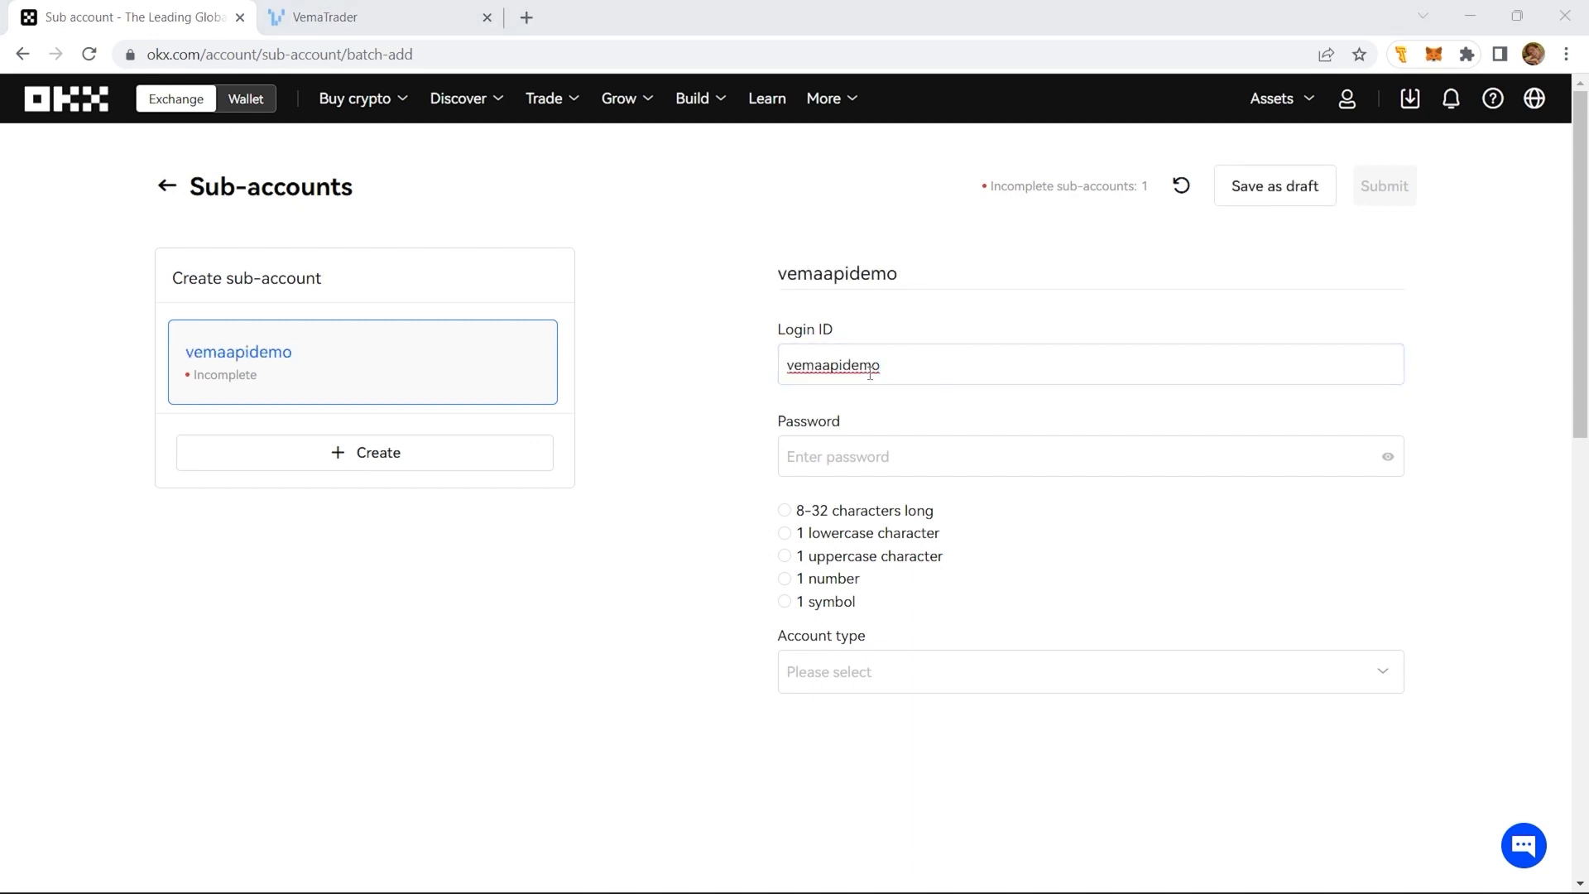
click(919, 453)
key(ctrl+v)
click(701, 562)
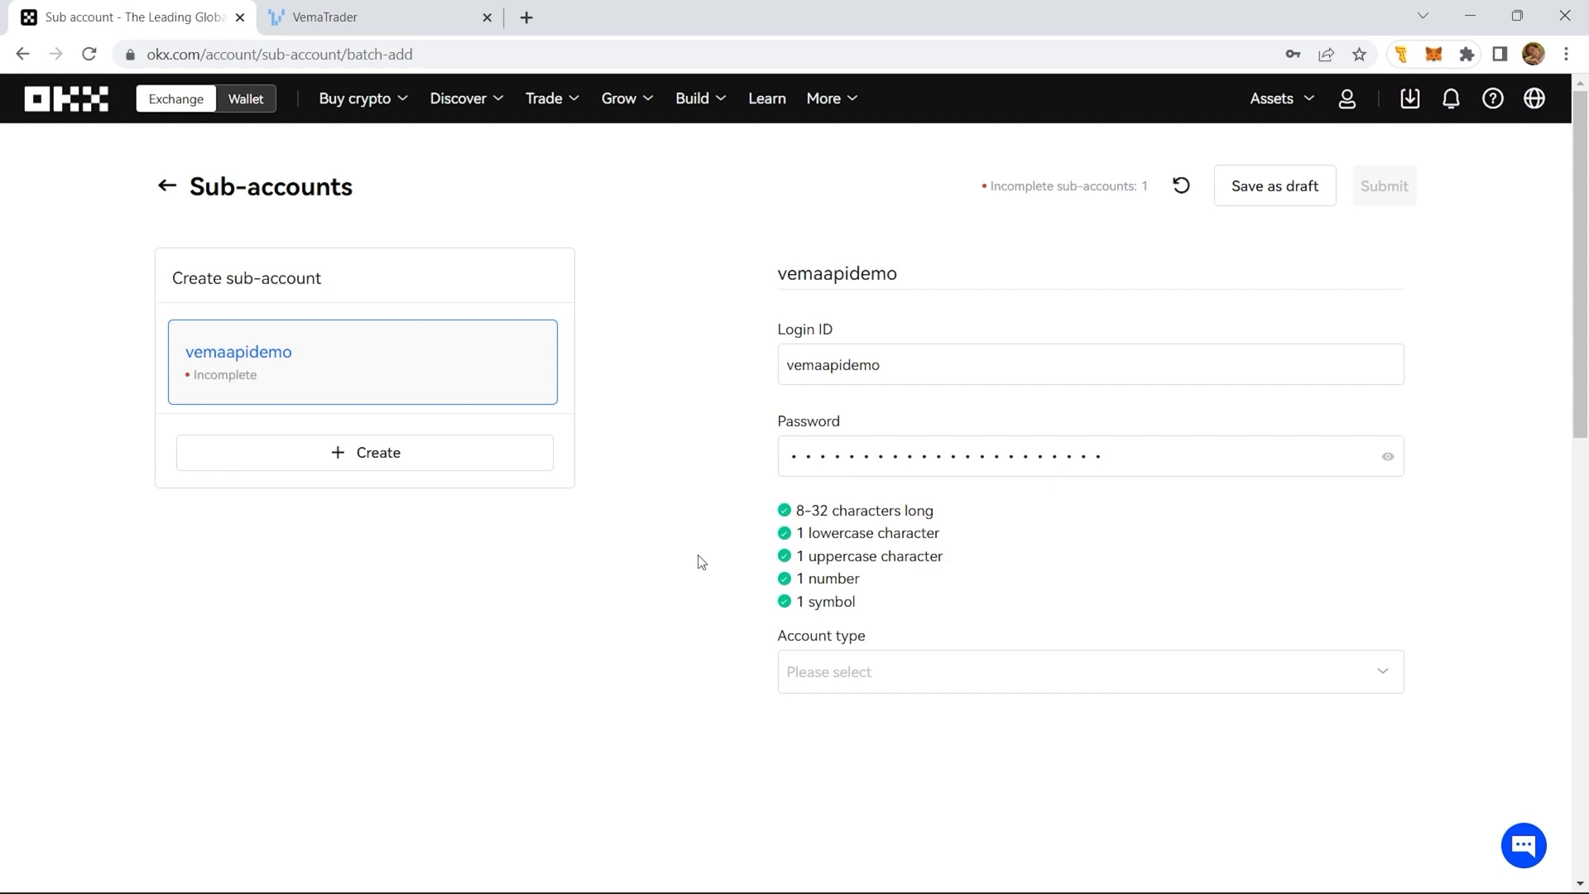
click(954, 670)
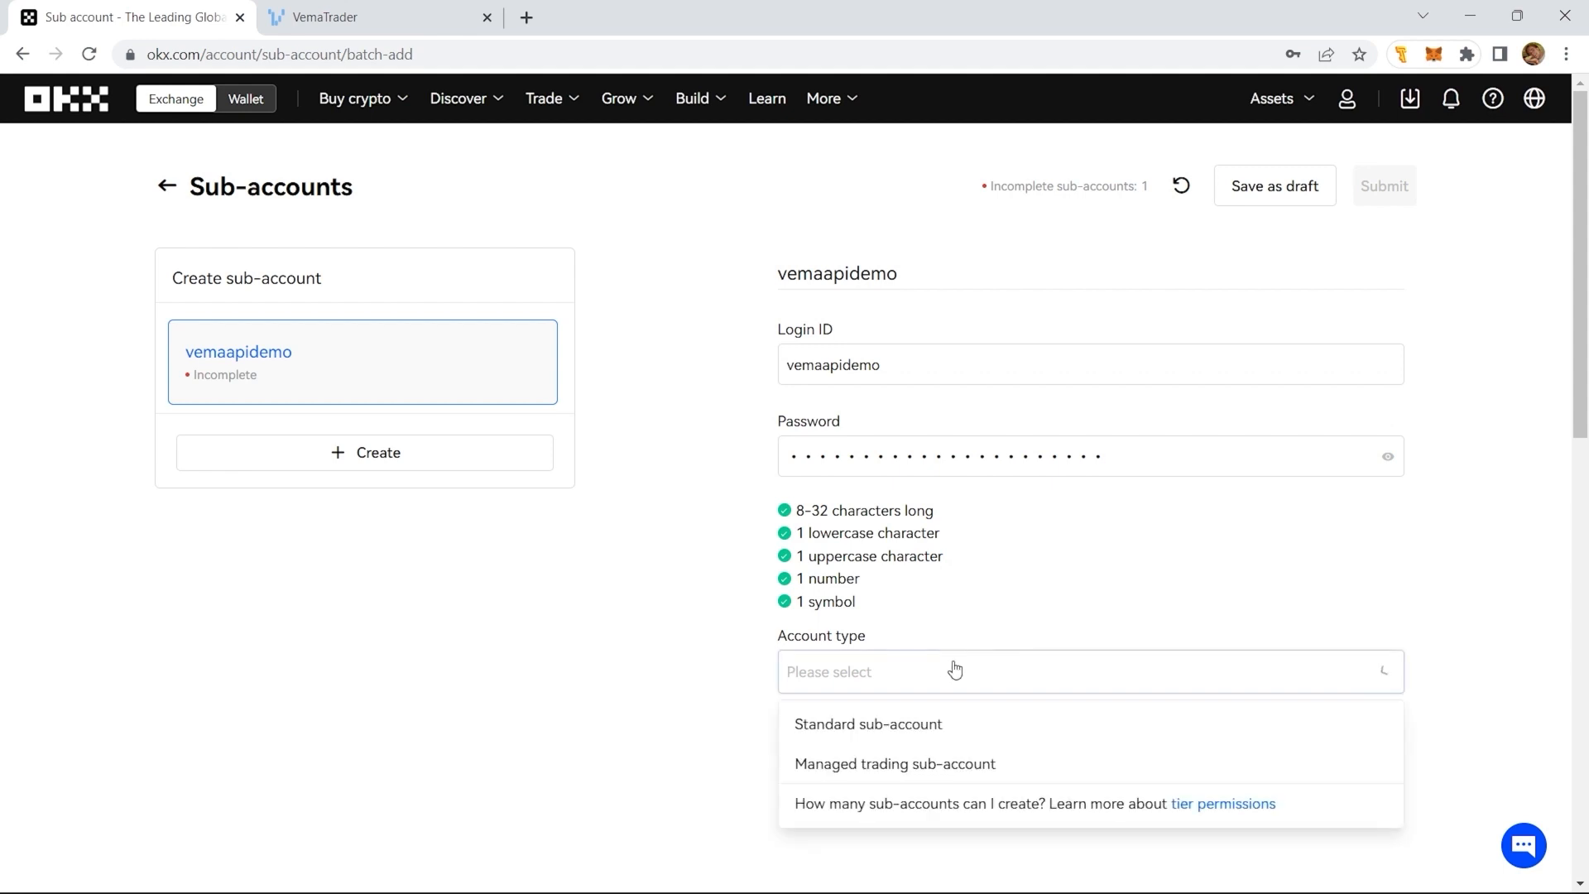
click(913, 724)
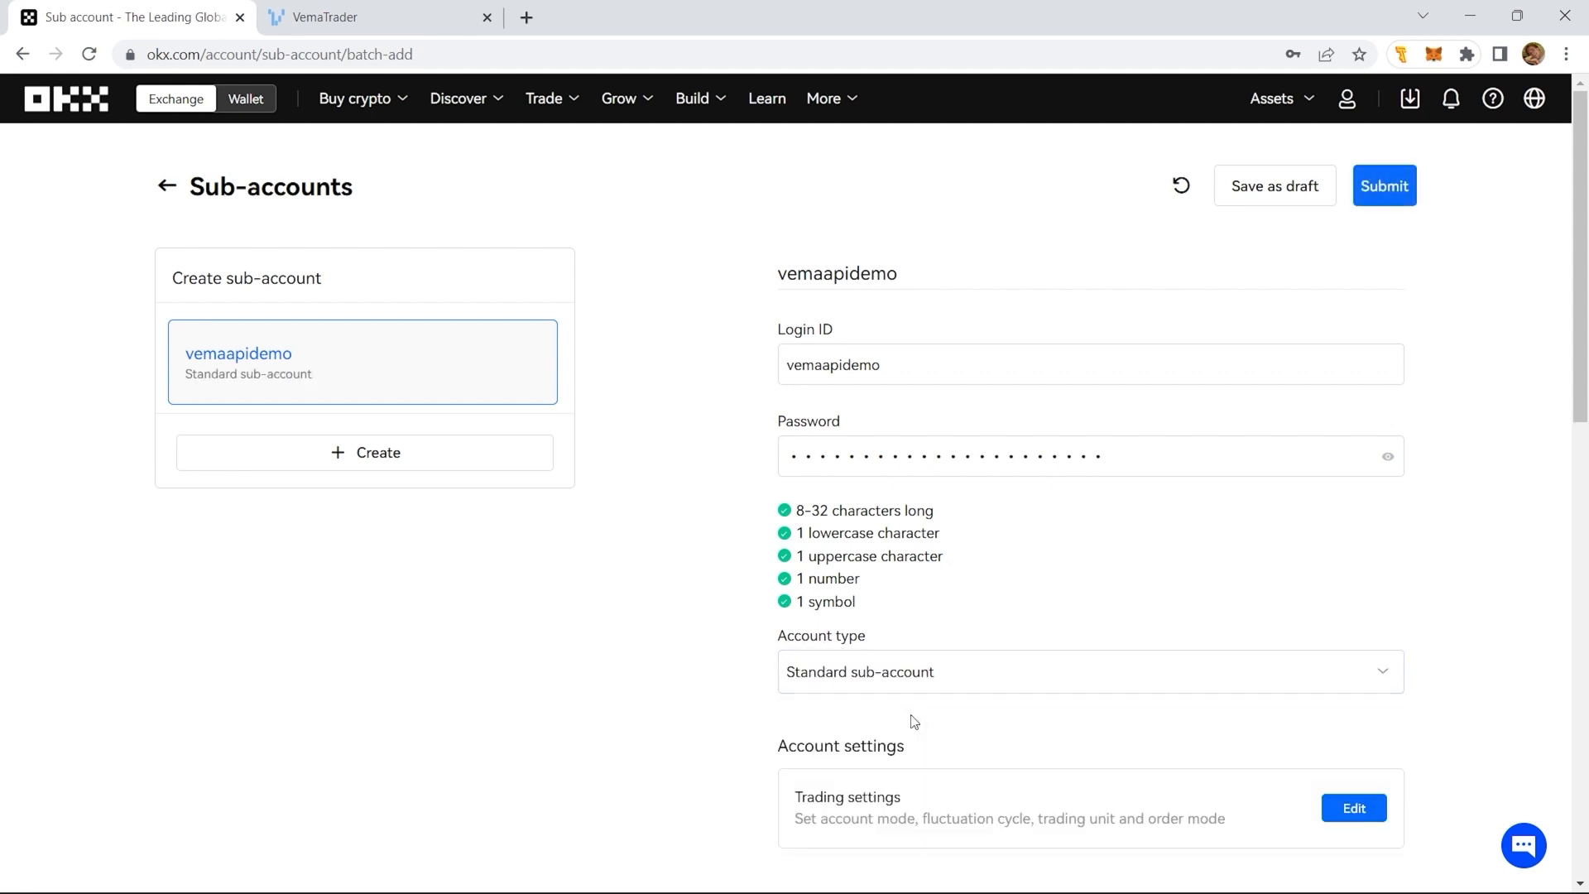
scroll(1004, 739, down, 2)
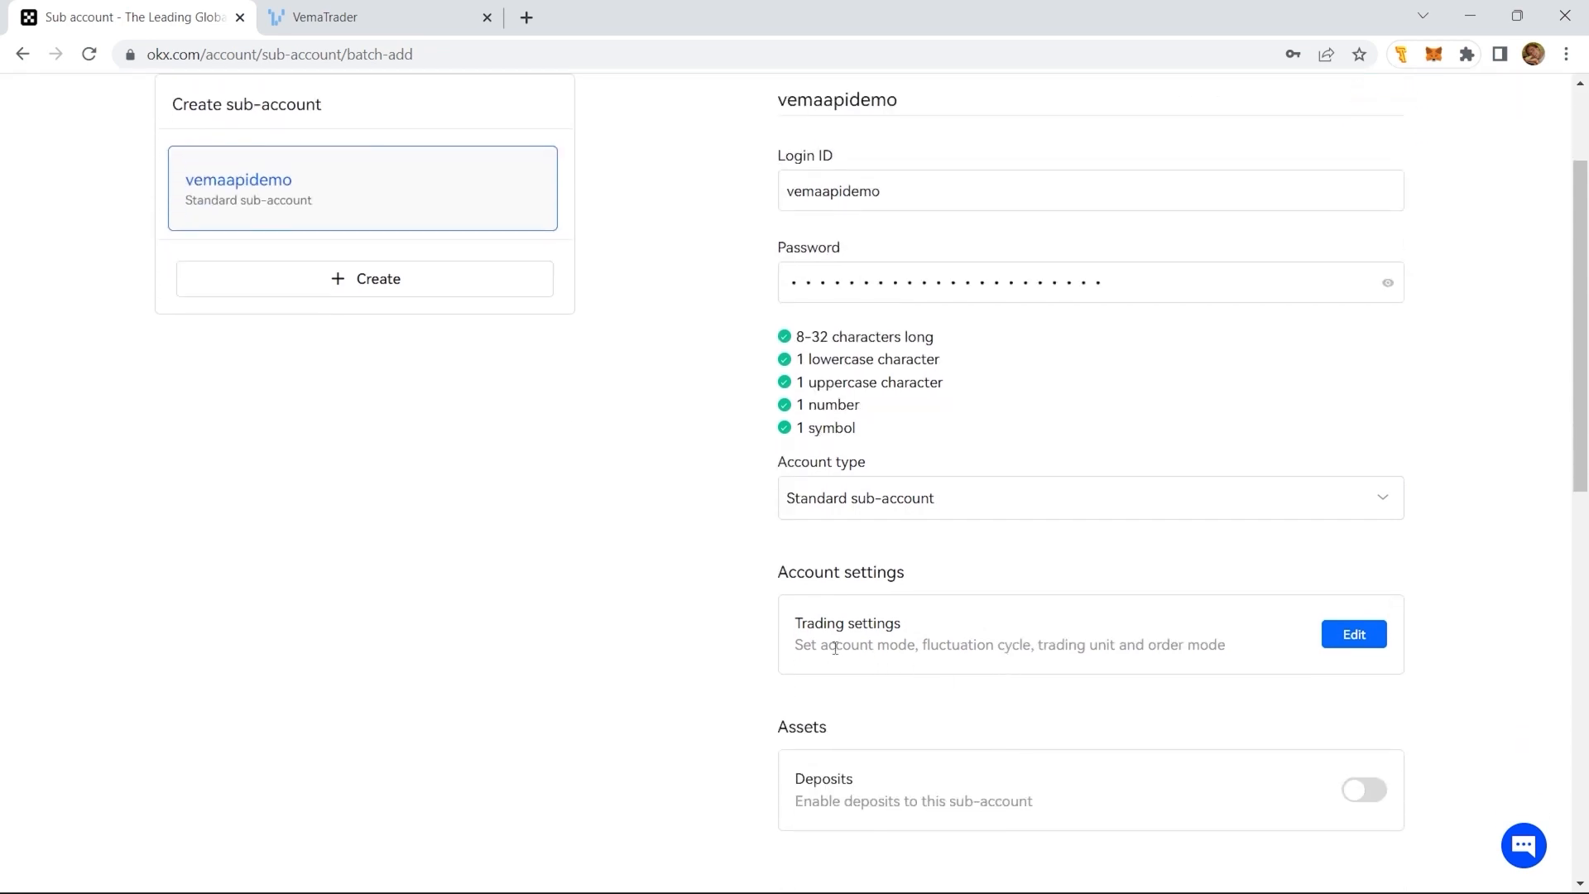
drag(829, 645, 916, 645)
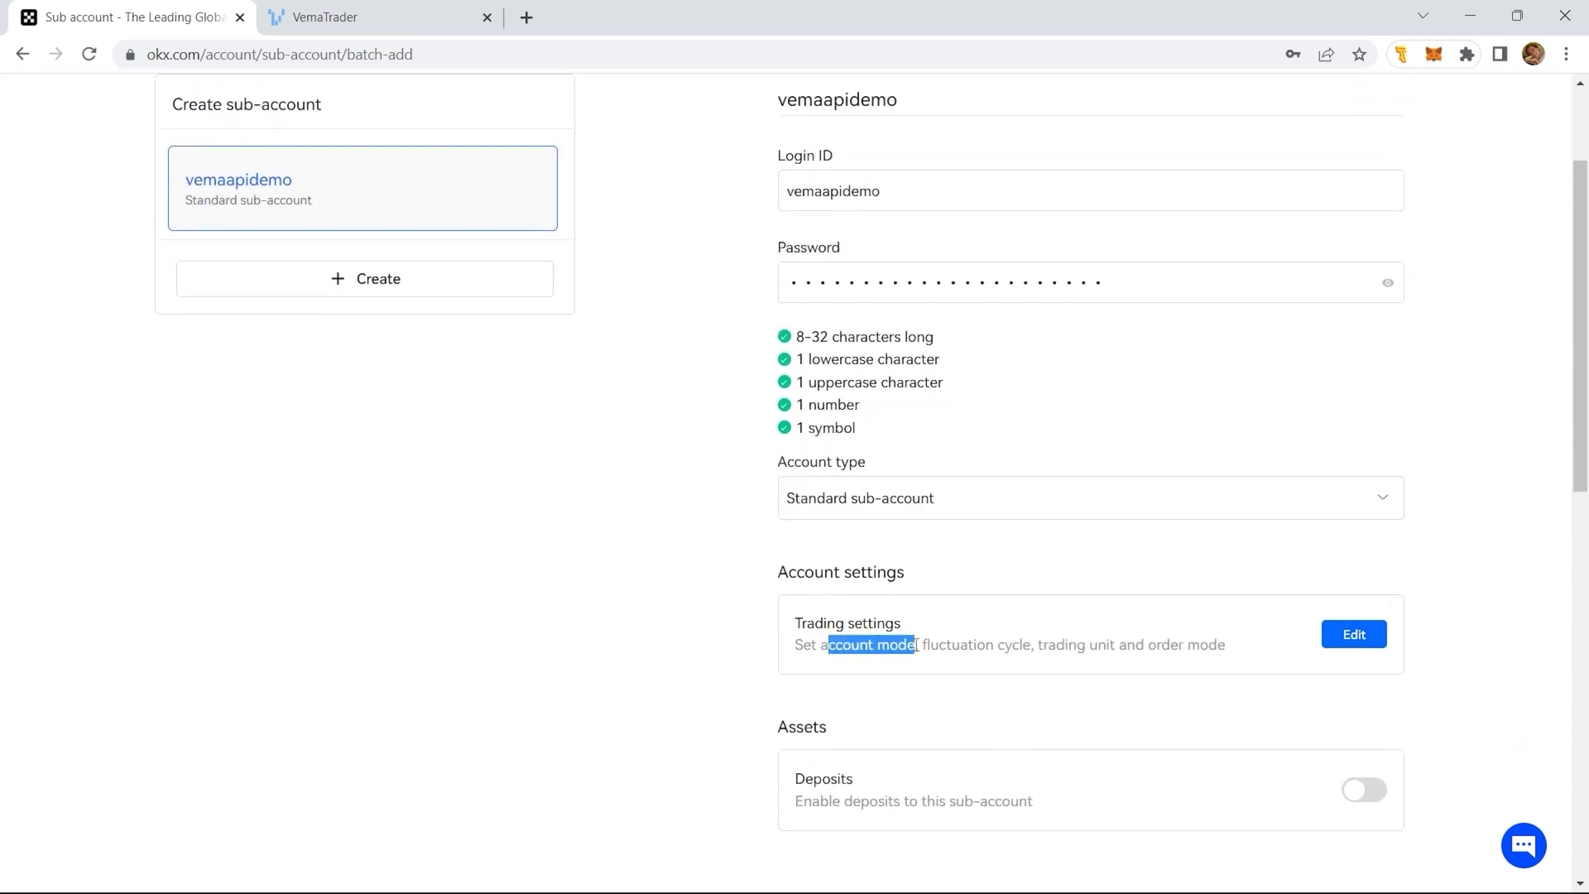
click(916, 645)
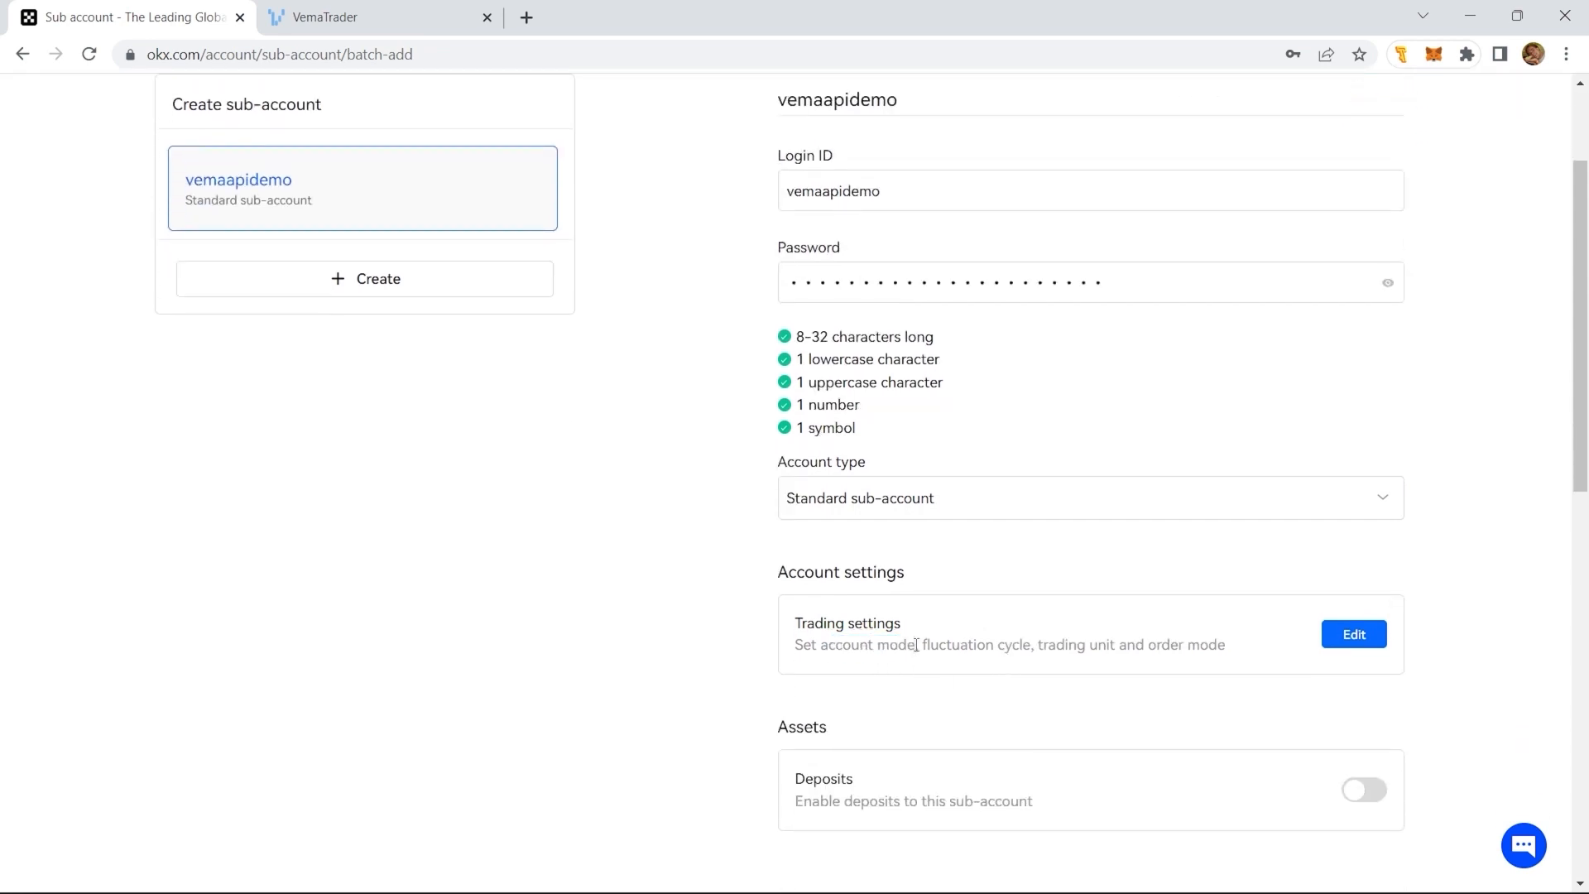
Stop using primary account trade settings, set Account mode to Single-currency margin, and save
click(1338, 644)
drag(662, 318, 957, 328)
click(1045, 320)
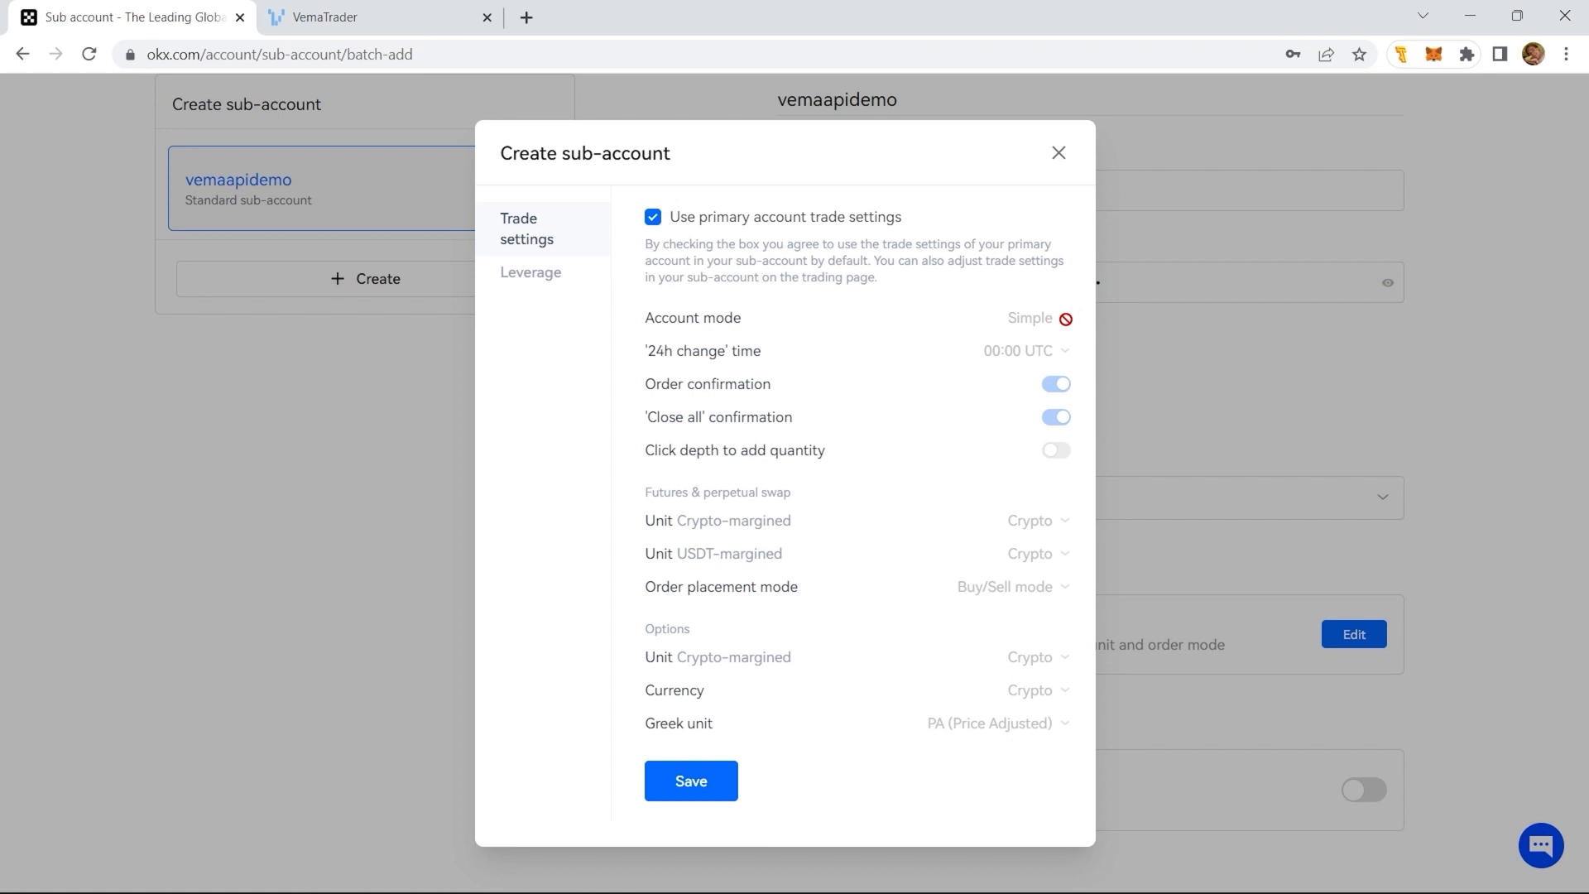
mouse_move(1021, 318)
mouse_down()
mouse_move(1065, 322)
mouse_move(1031, 322)
mouse_up()
click(1031, 322)
click(857, 227)
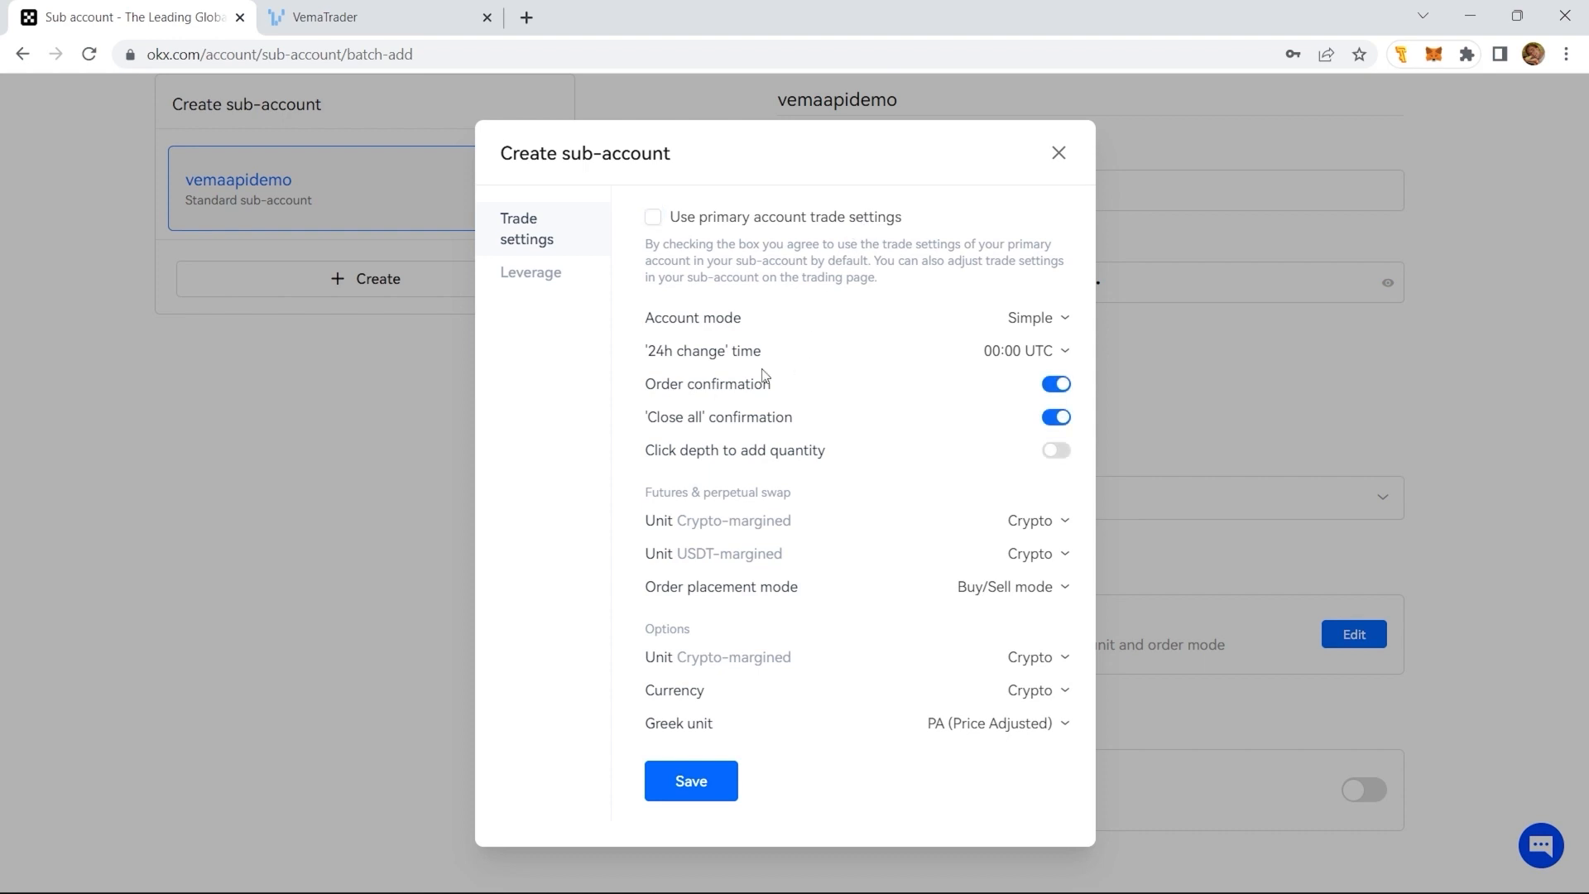
drag(677, 320, 915, 331)
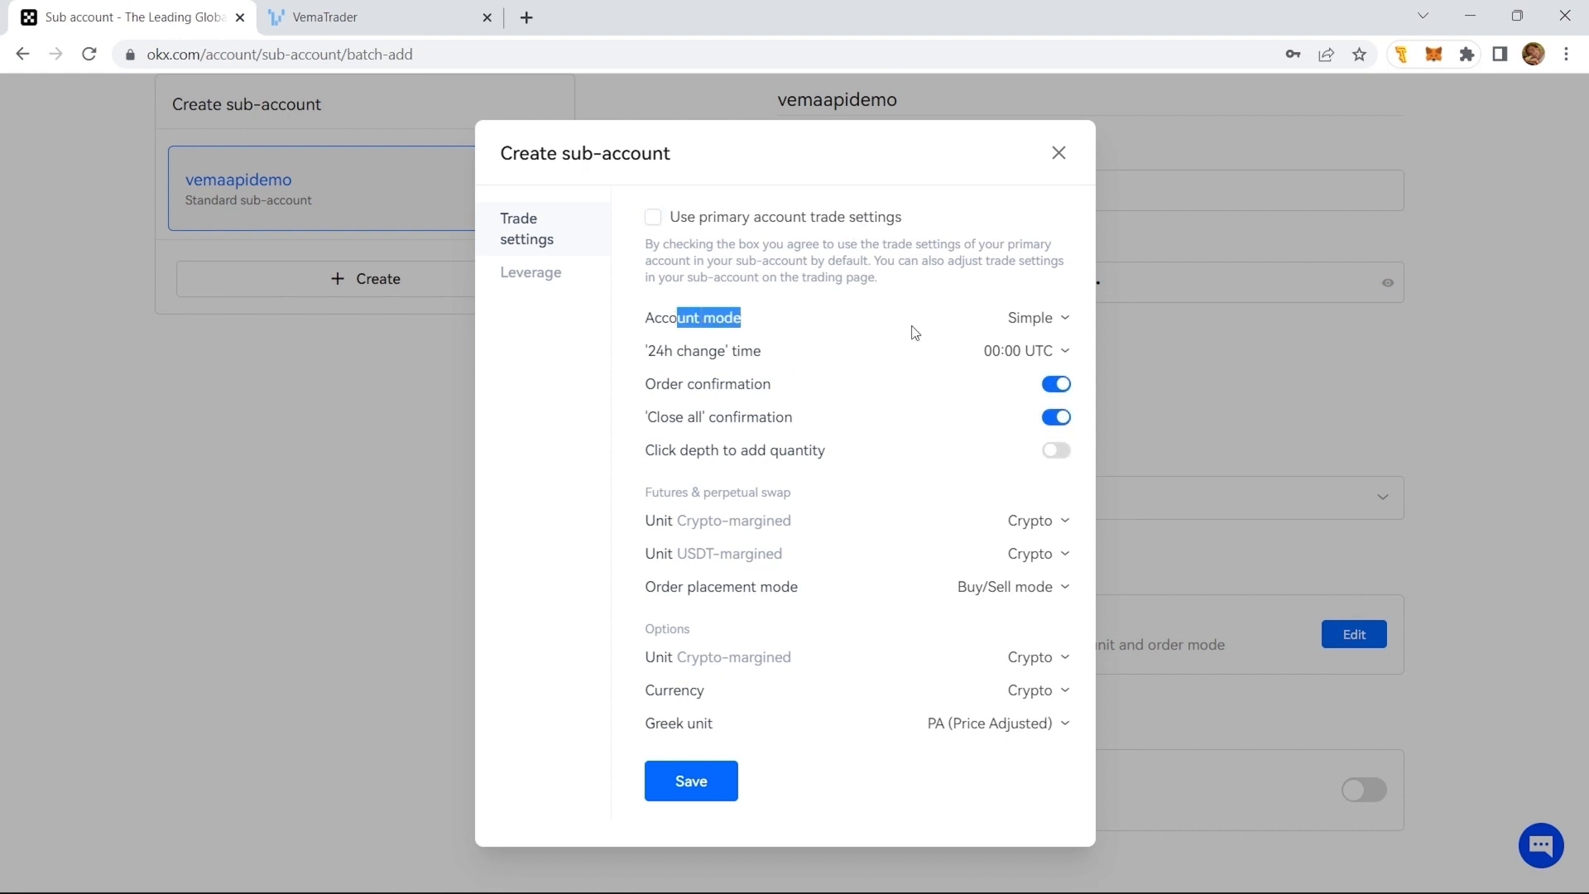
click(1035, 319)
click(980, 409)
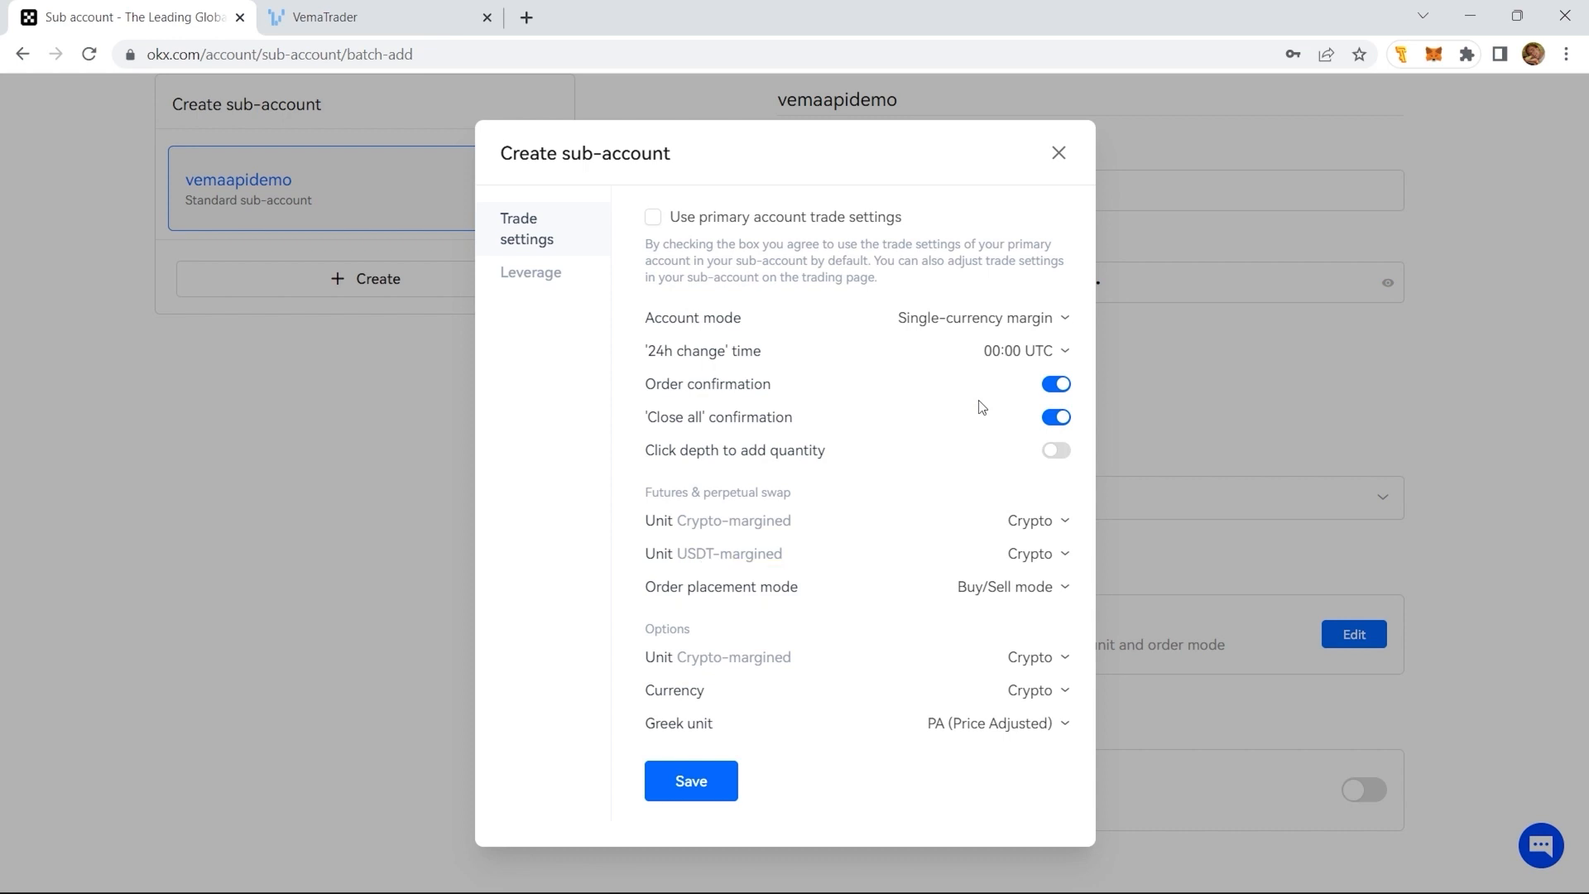
click(706, 787)
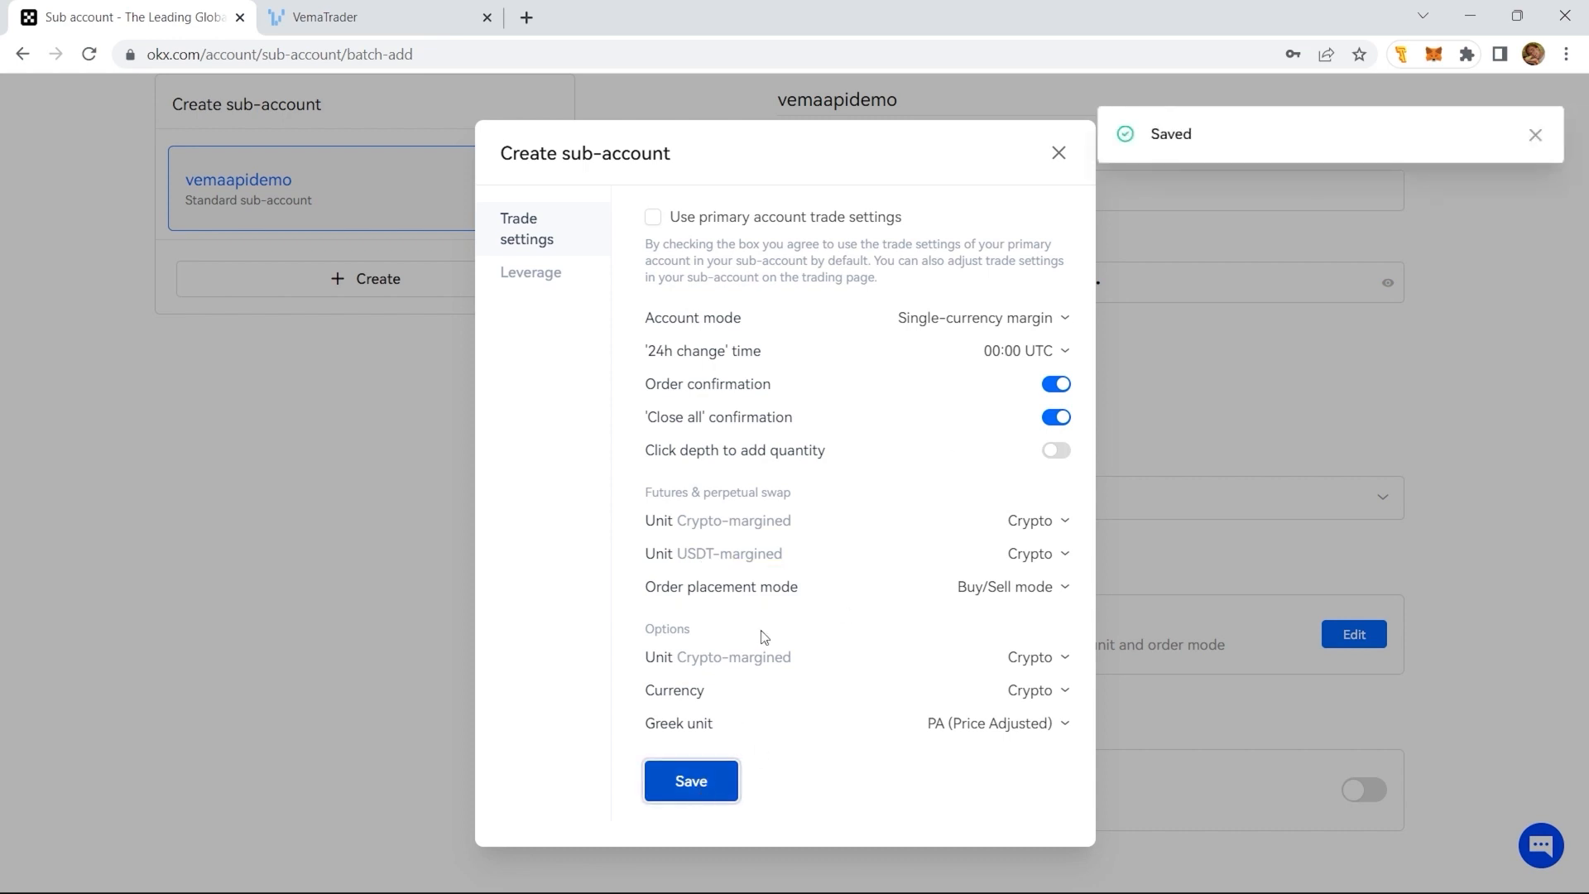
click(1055, 153)
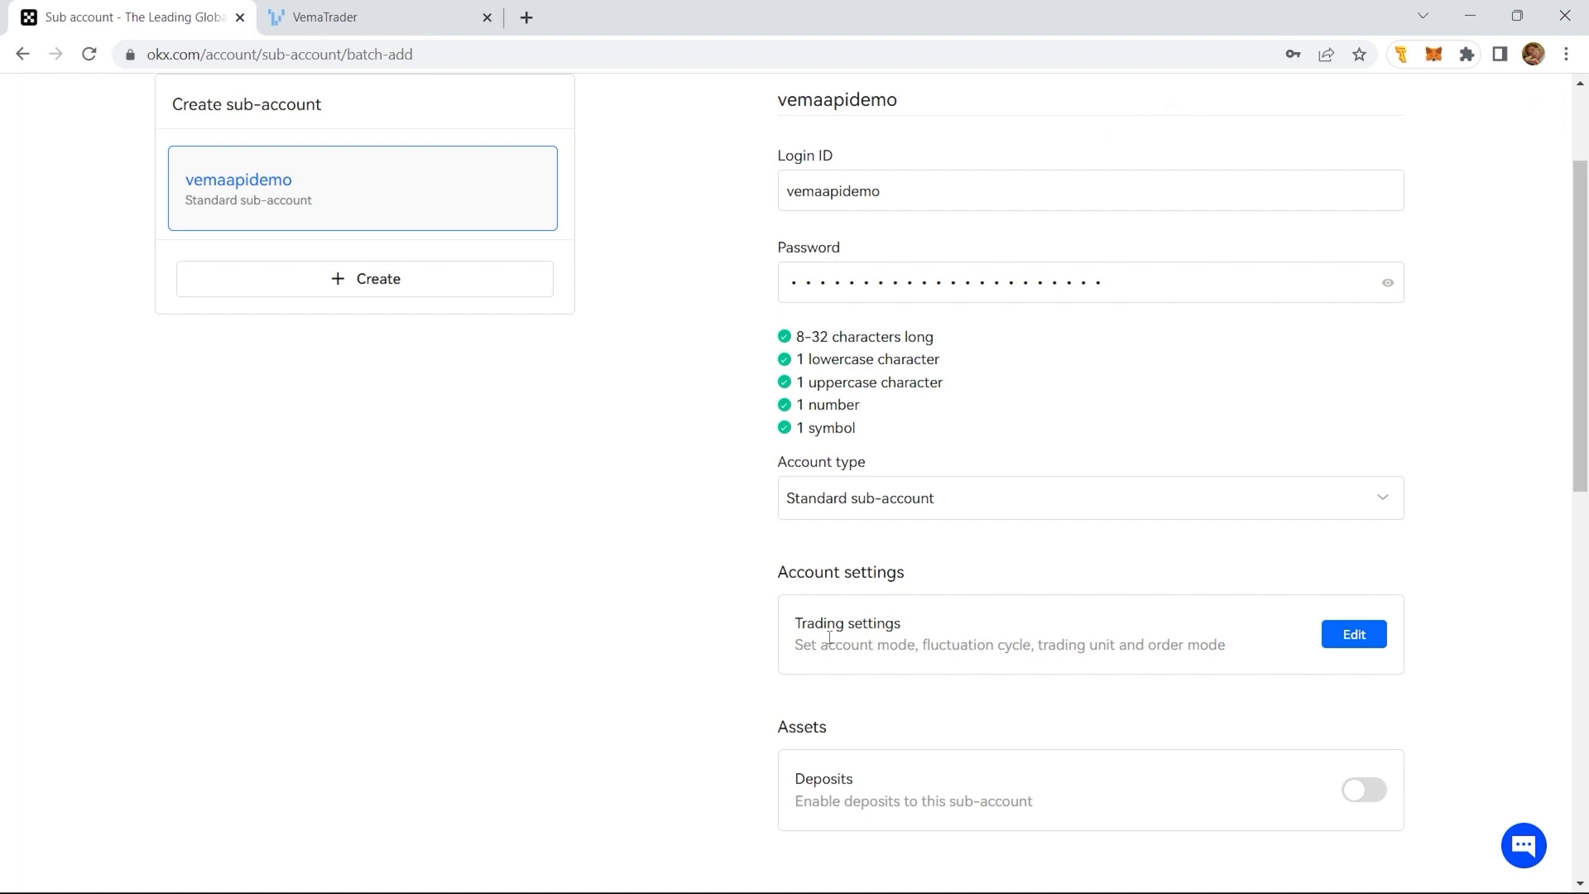
scroll(830, 639, down, 3)
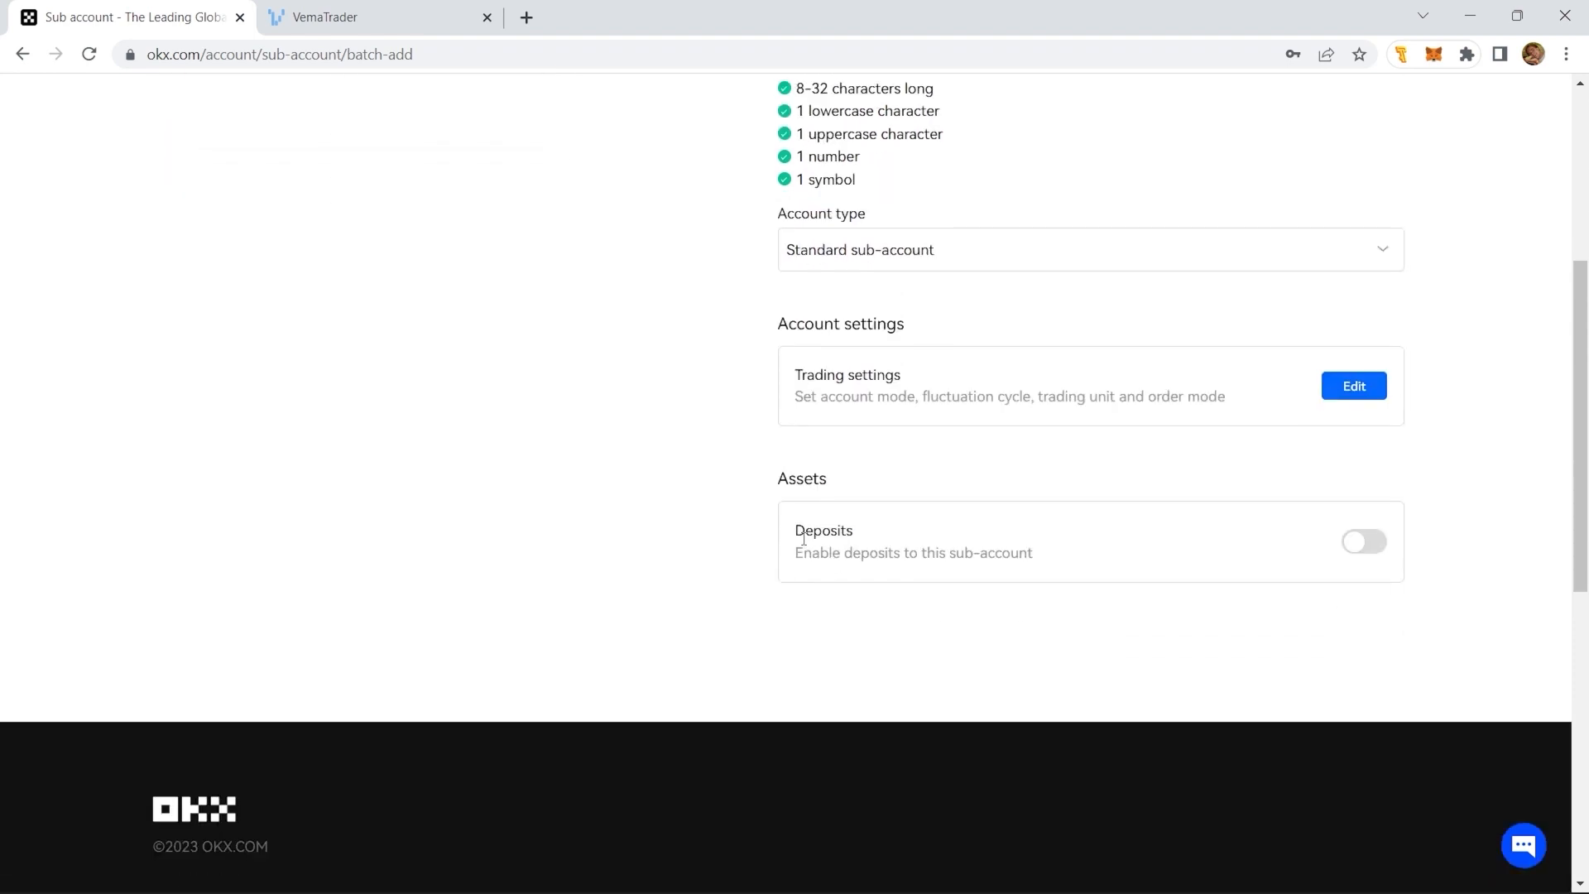
drag(800, 531, 1050, 554)
click(1050, 554)
scroll(1457, 547, up, 5)
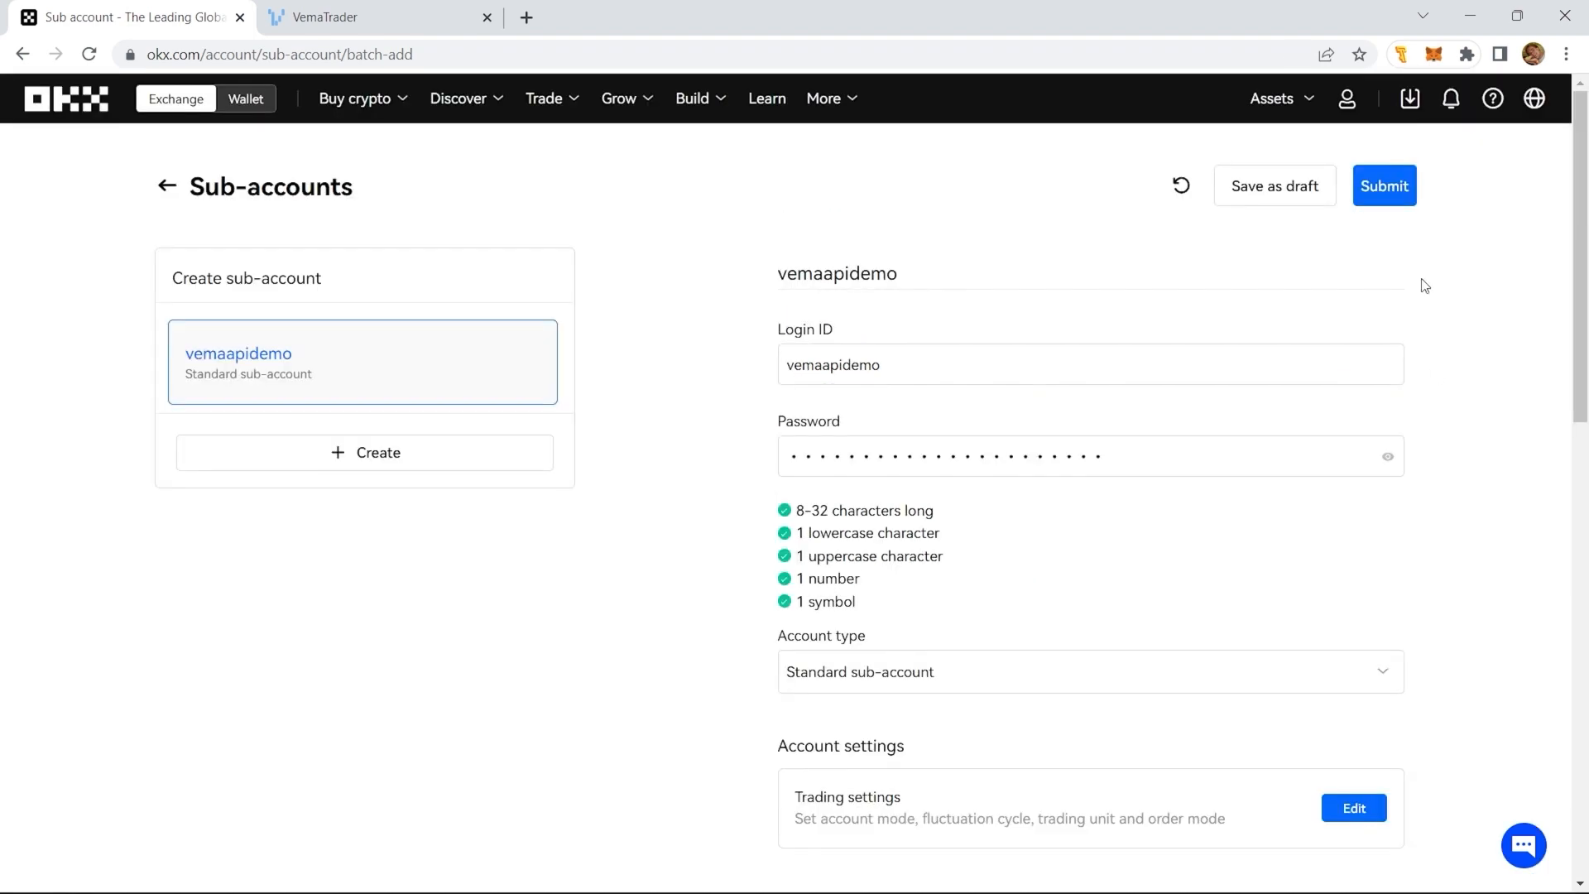
Submit the sub-account, then enter the SMS verification code and confirm the two-factor check
click(1401, 206)
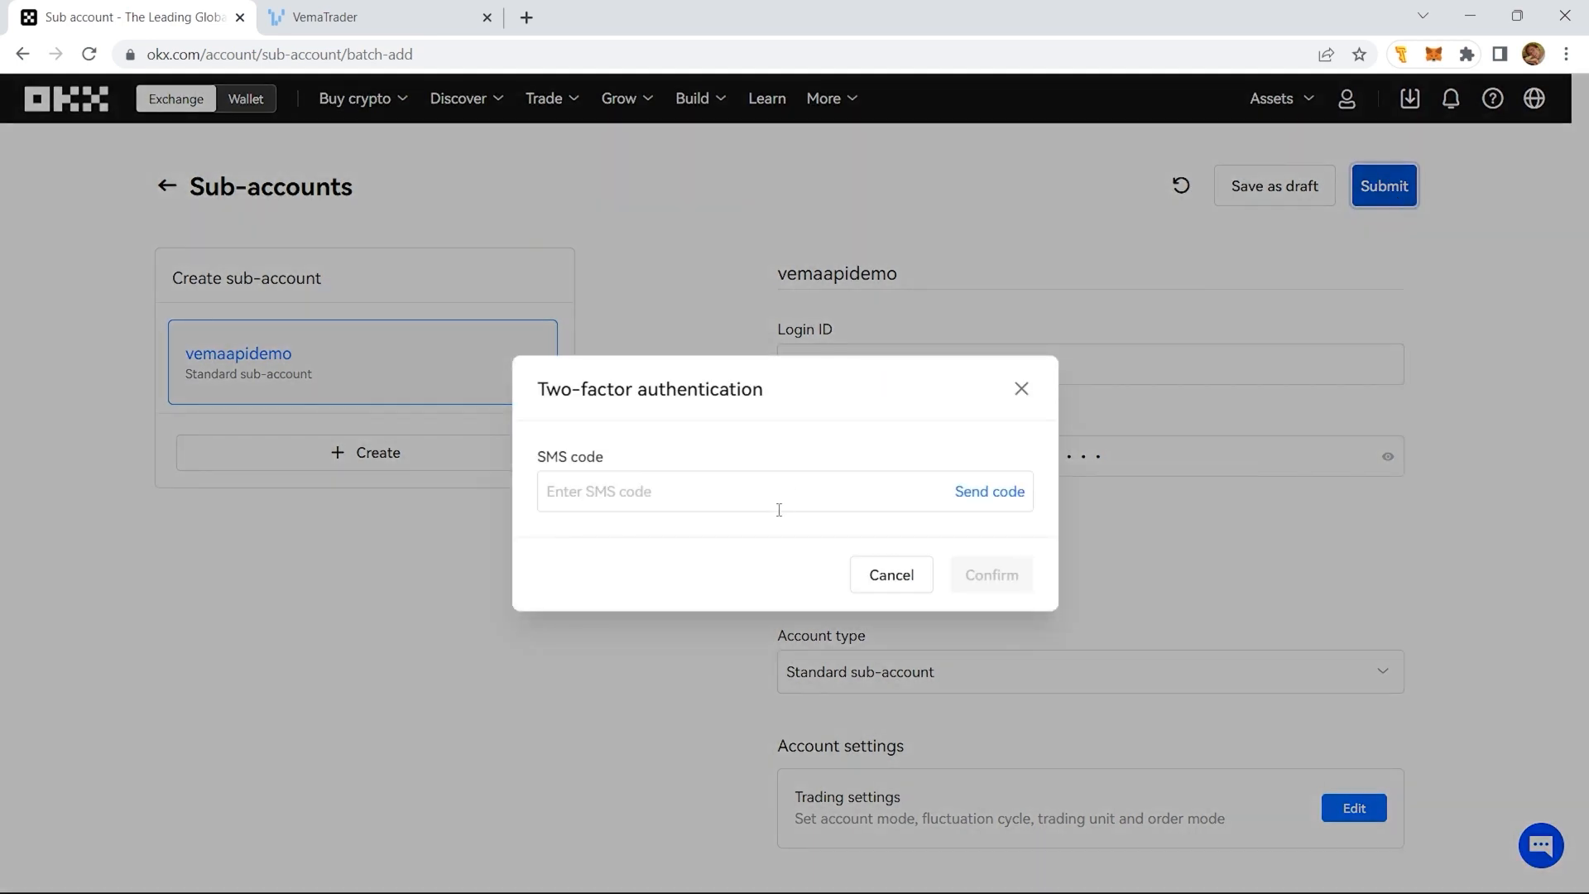
click(995, 491)
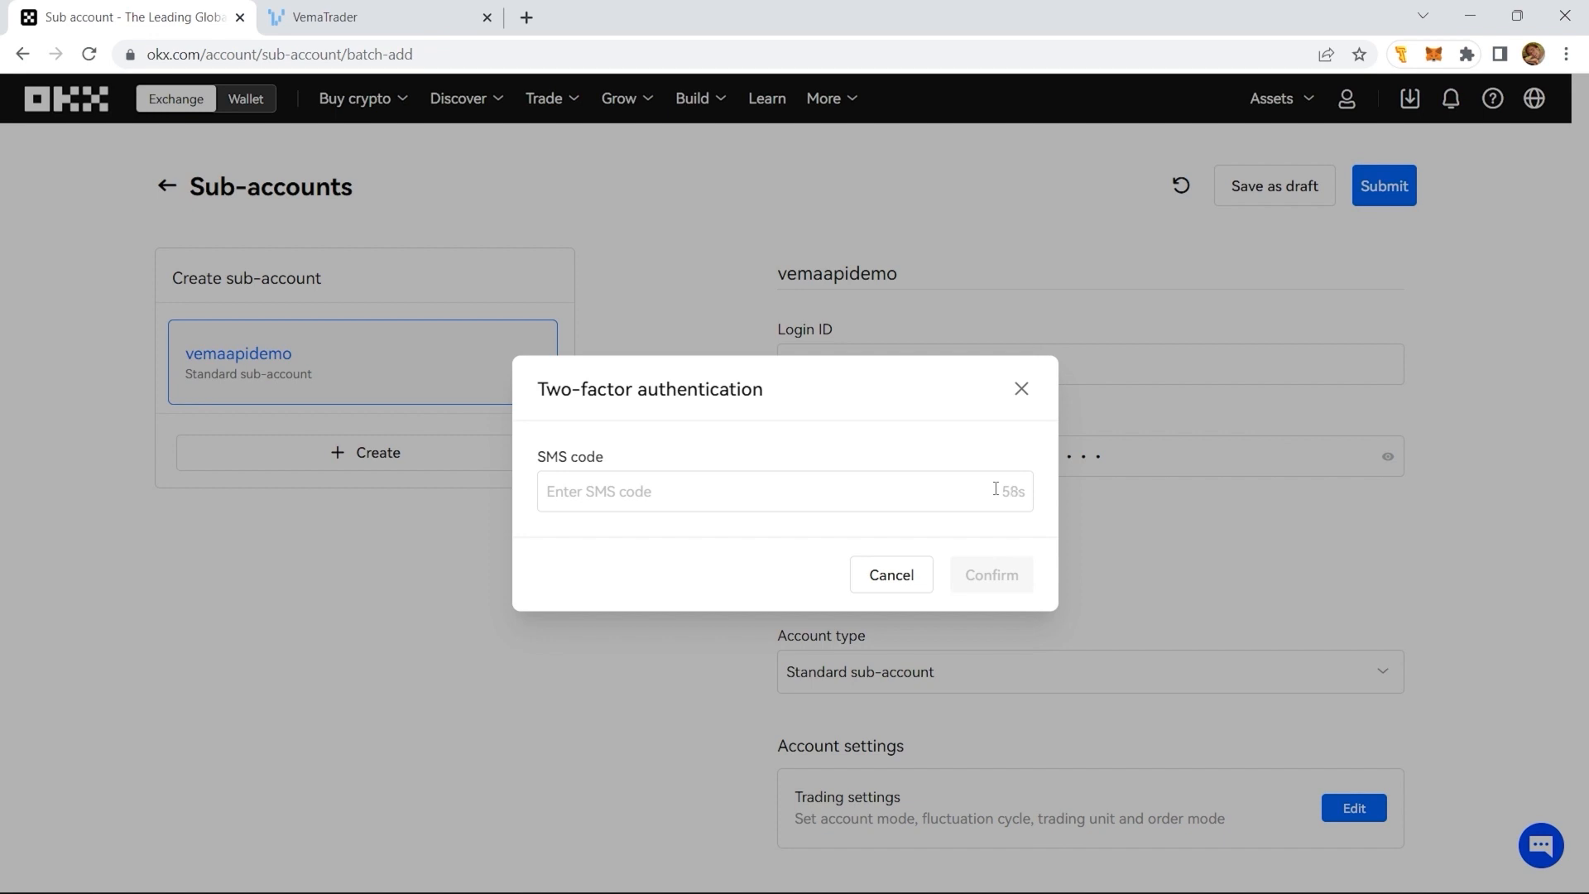
click(718, 500)
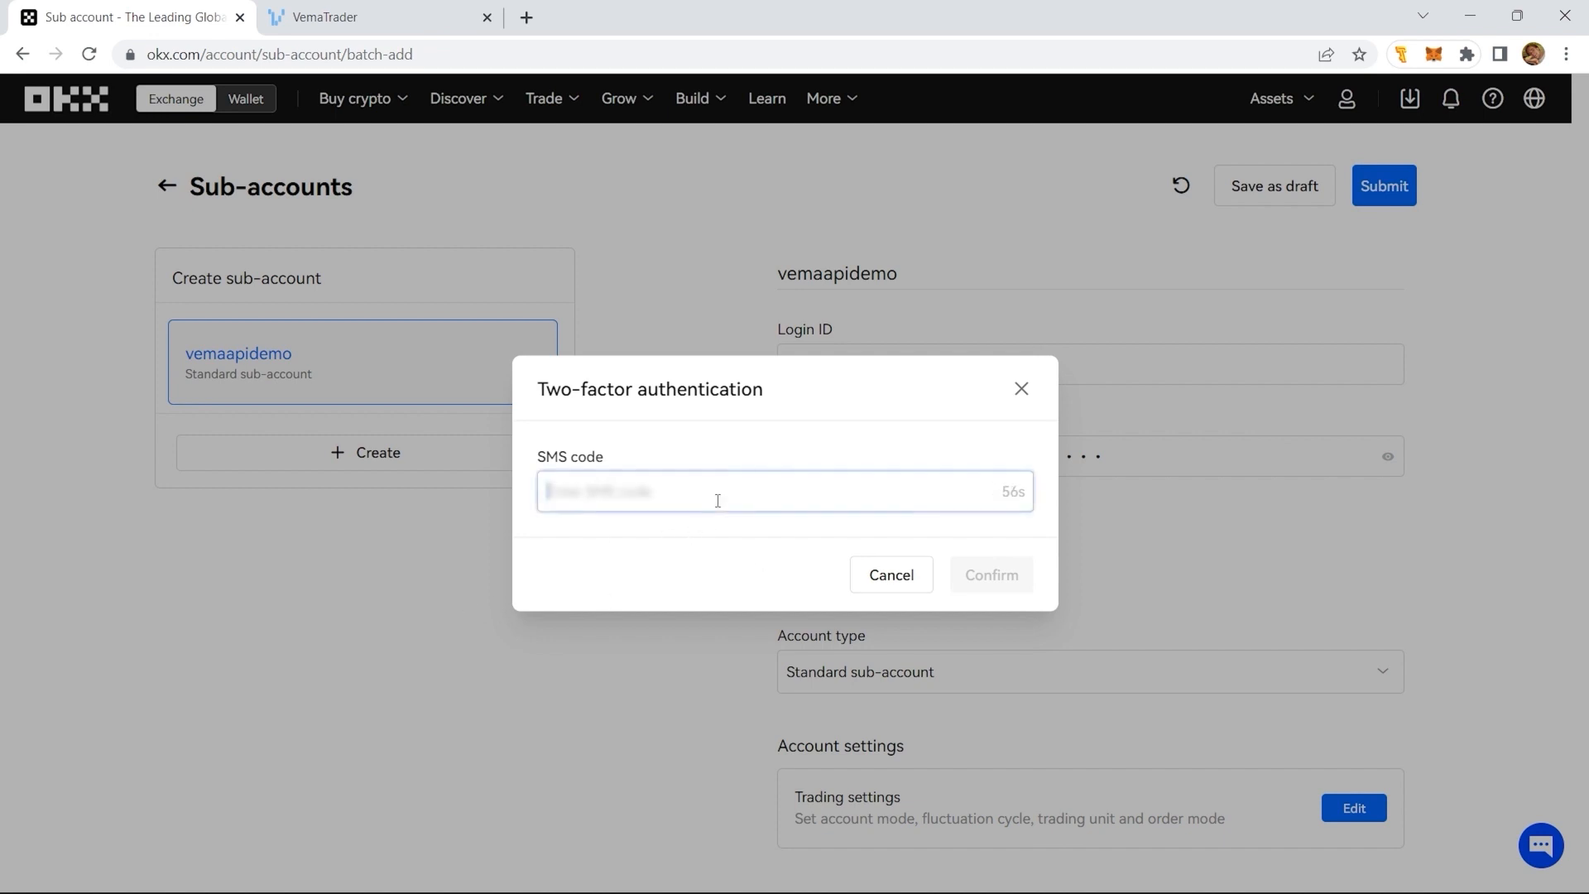
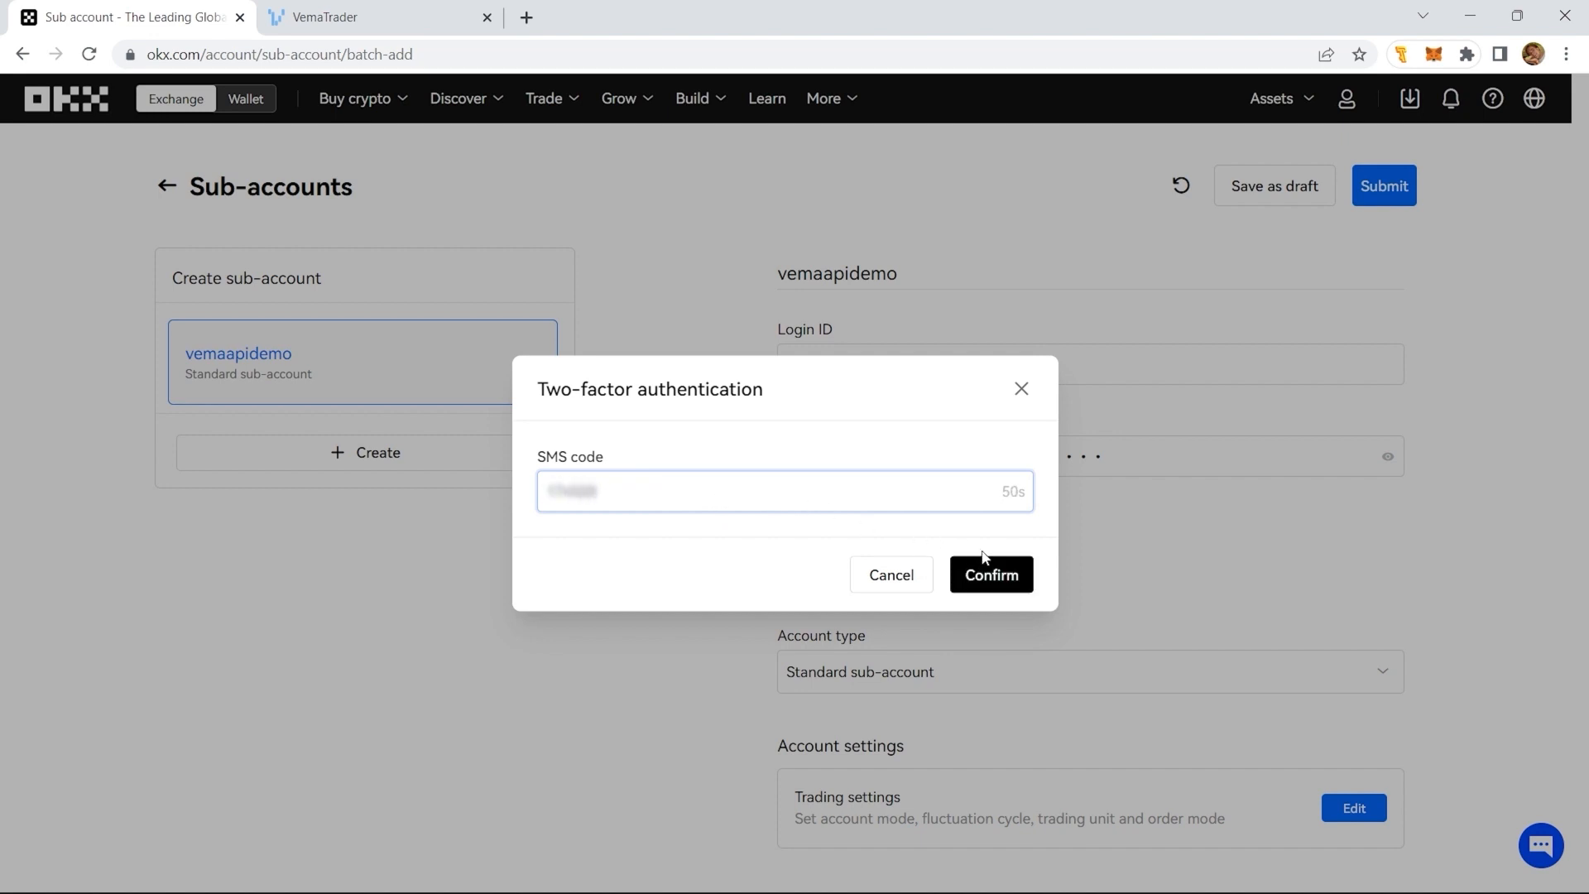
click(982, 571)
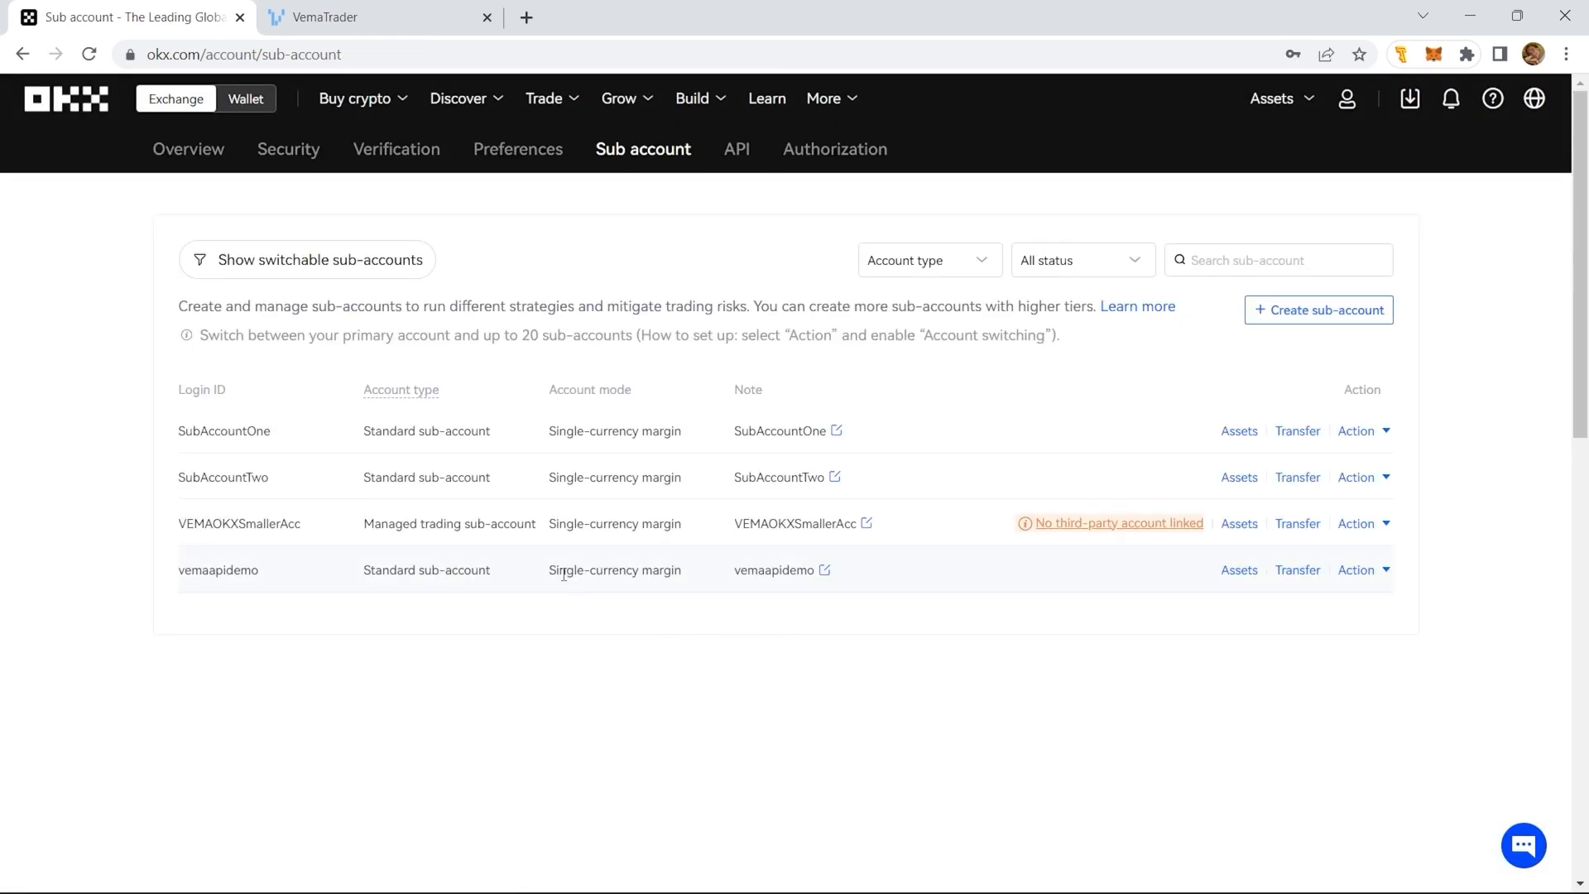
Switch on the Account switching toggle in the new sub-account's Action menu
drag(549, 571, 691, 584)
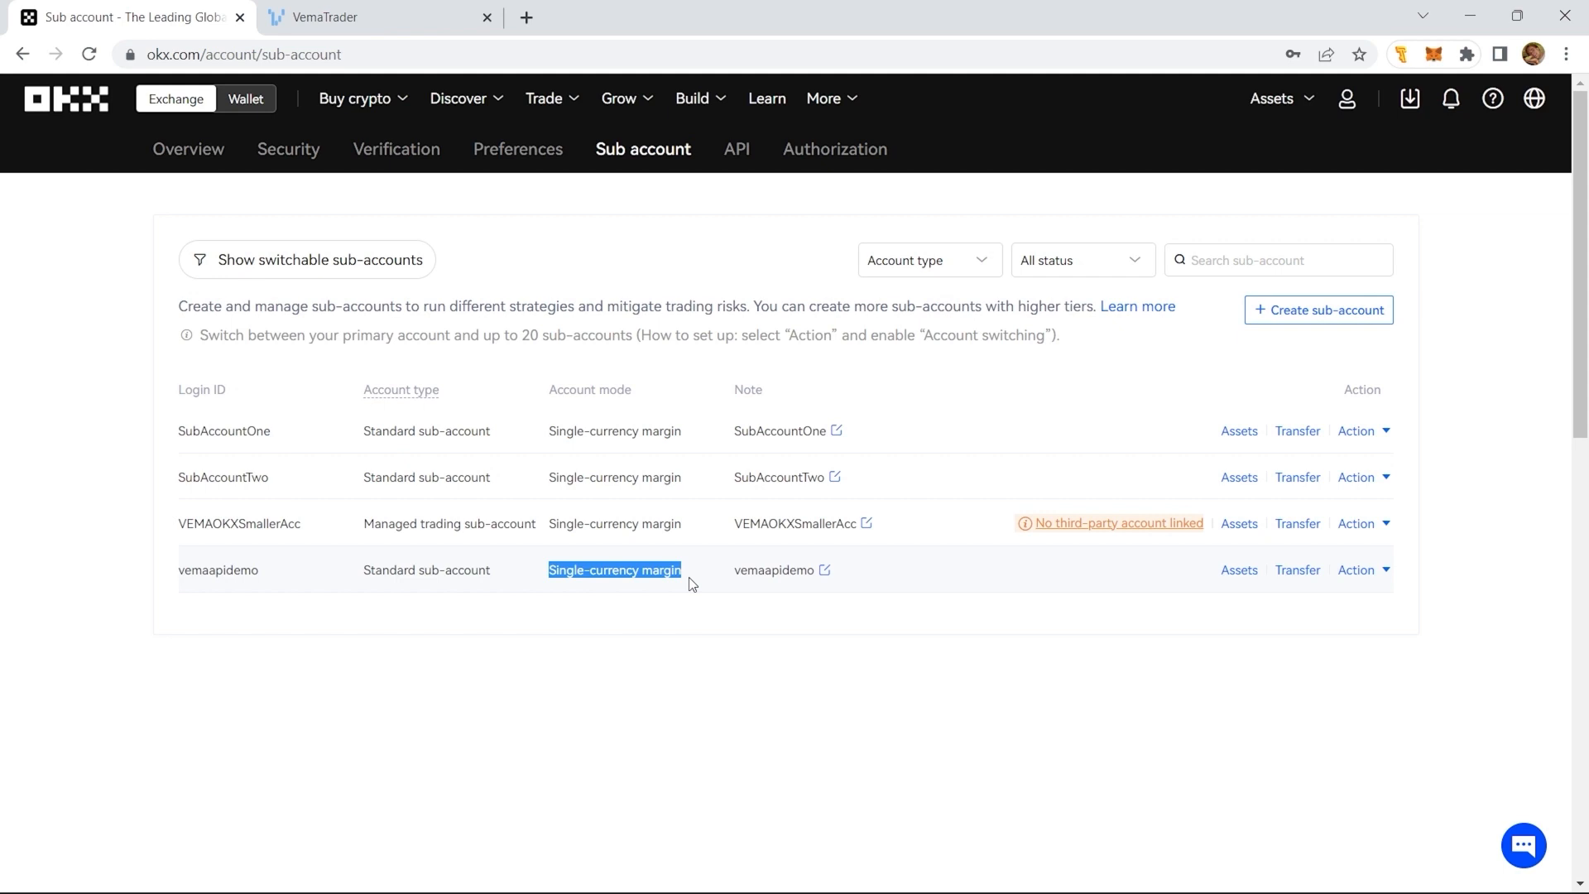
click(703, 693)
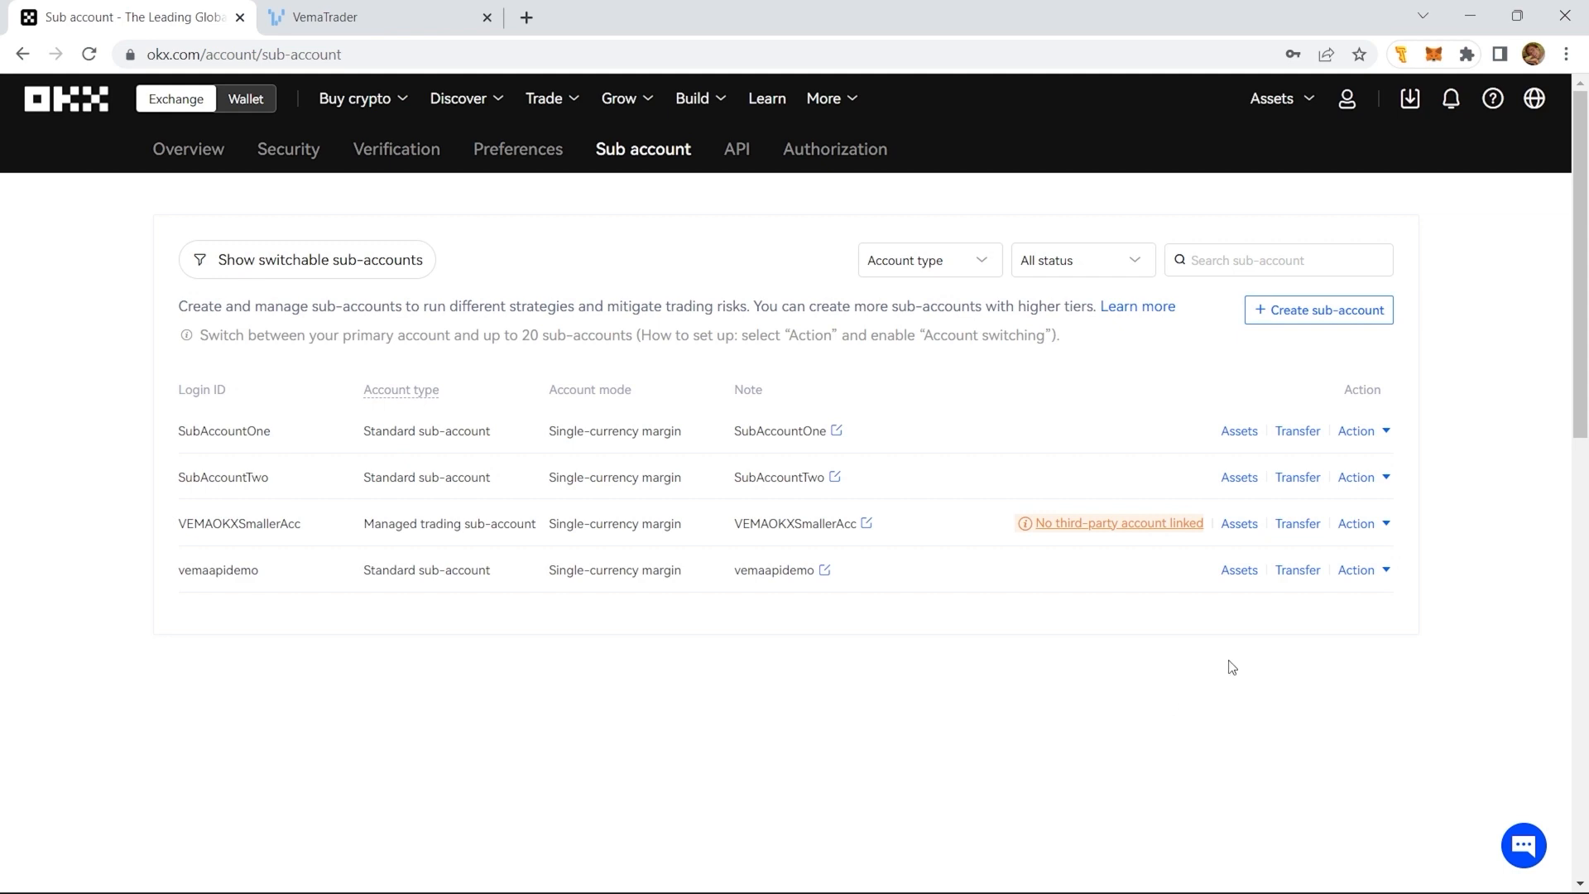
click(1362, 572)
drag(1324, 619, 1551, 614)
click(1544, 620)
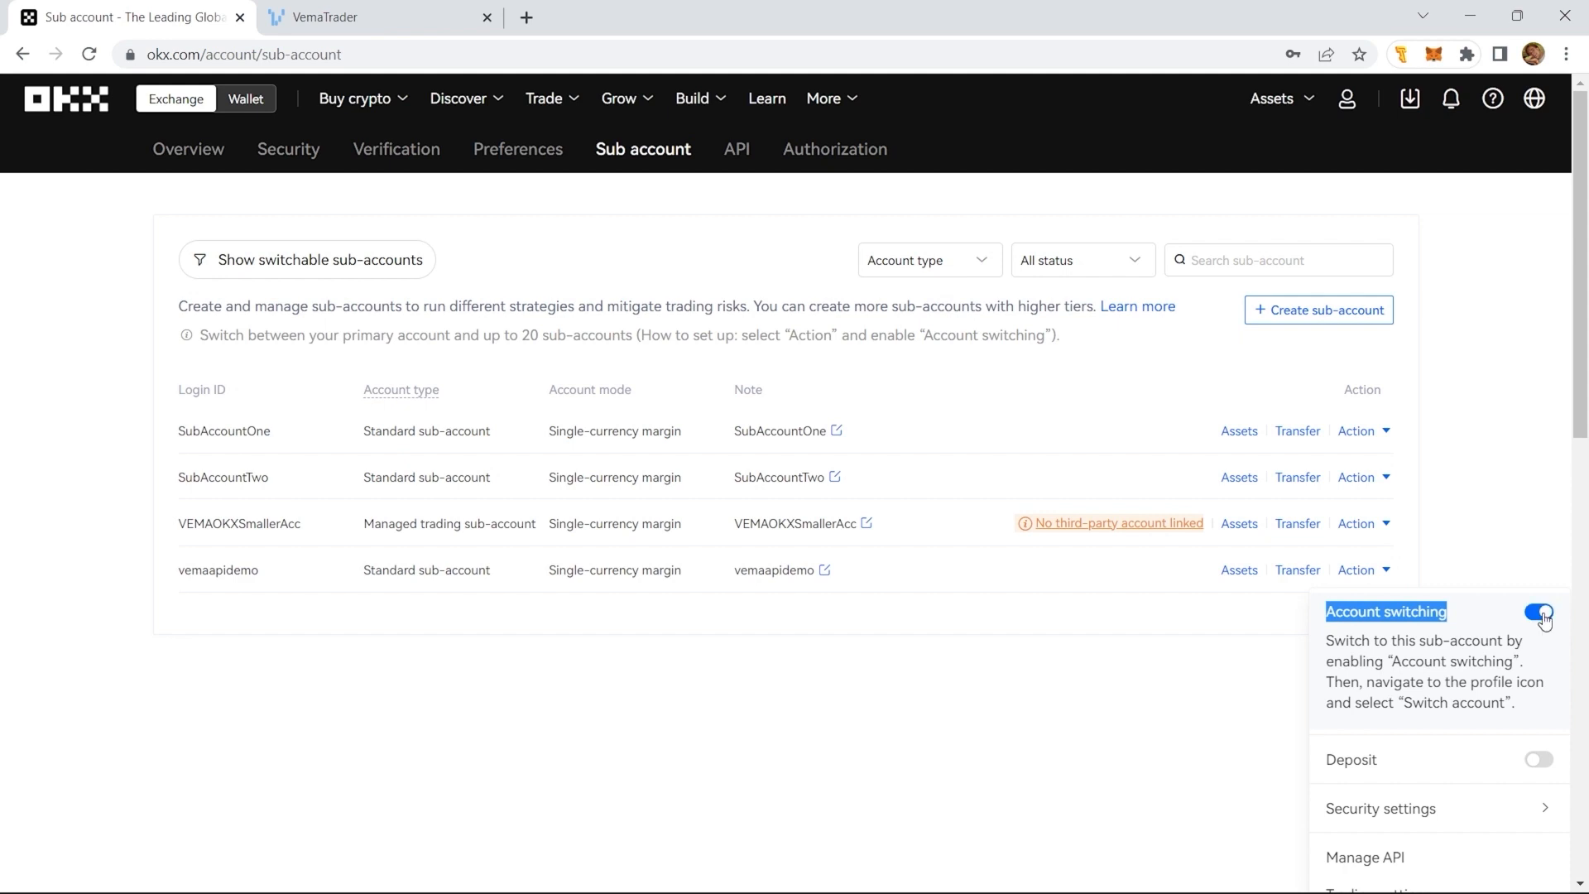
mouse_move(1337, 122)
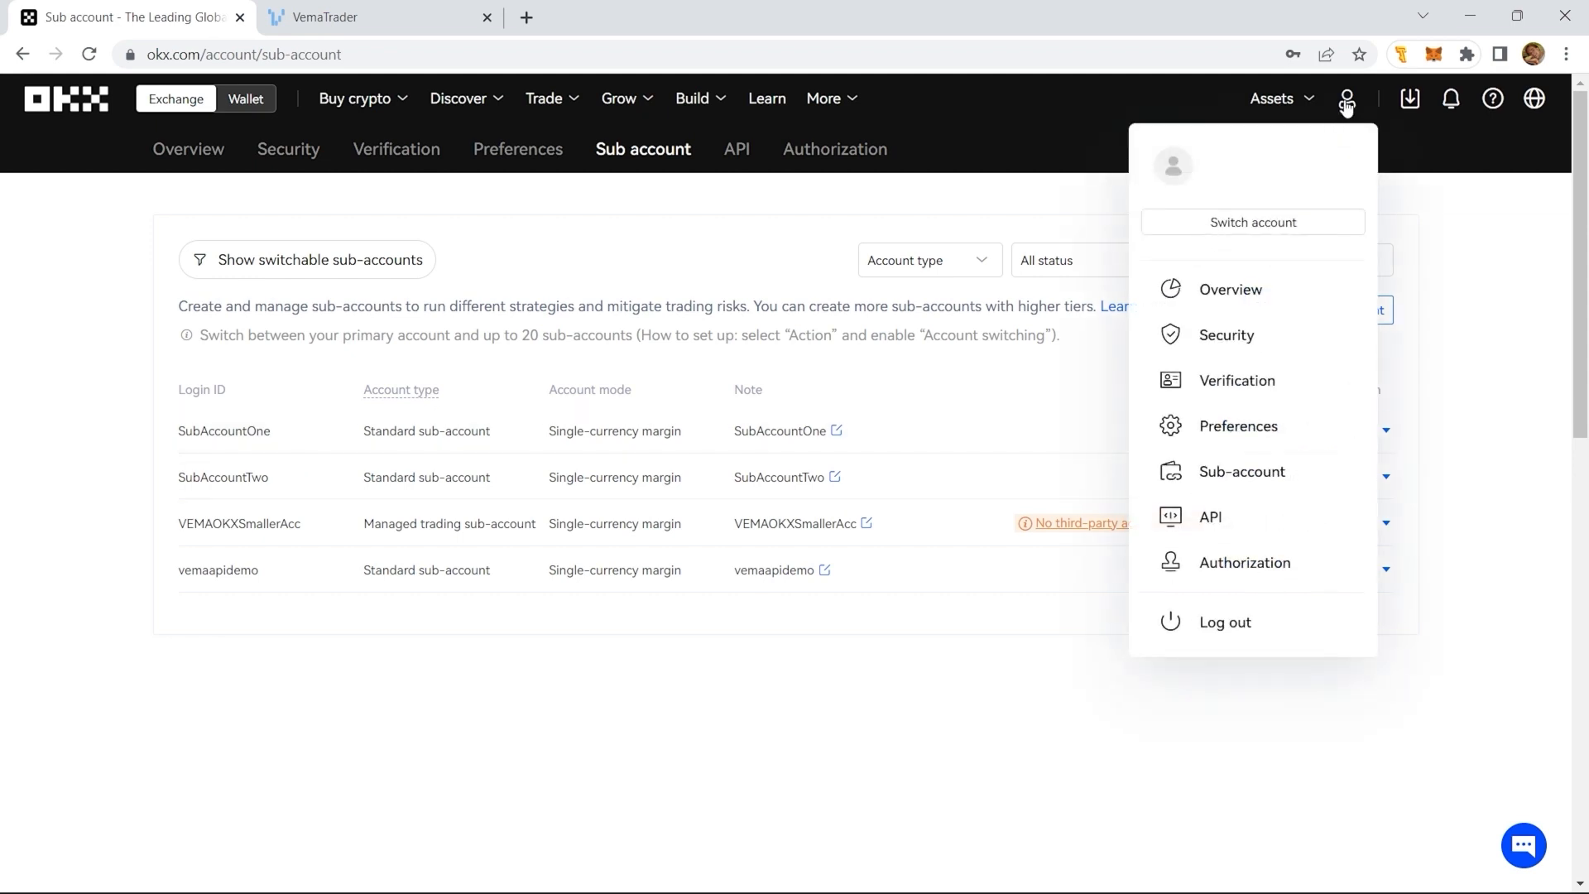
Switch into the new sub-account and open the ADAUSD0203 futures trading page
click(1254, 223)
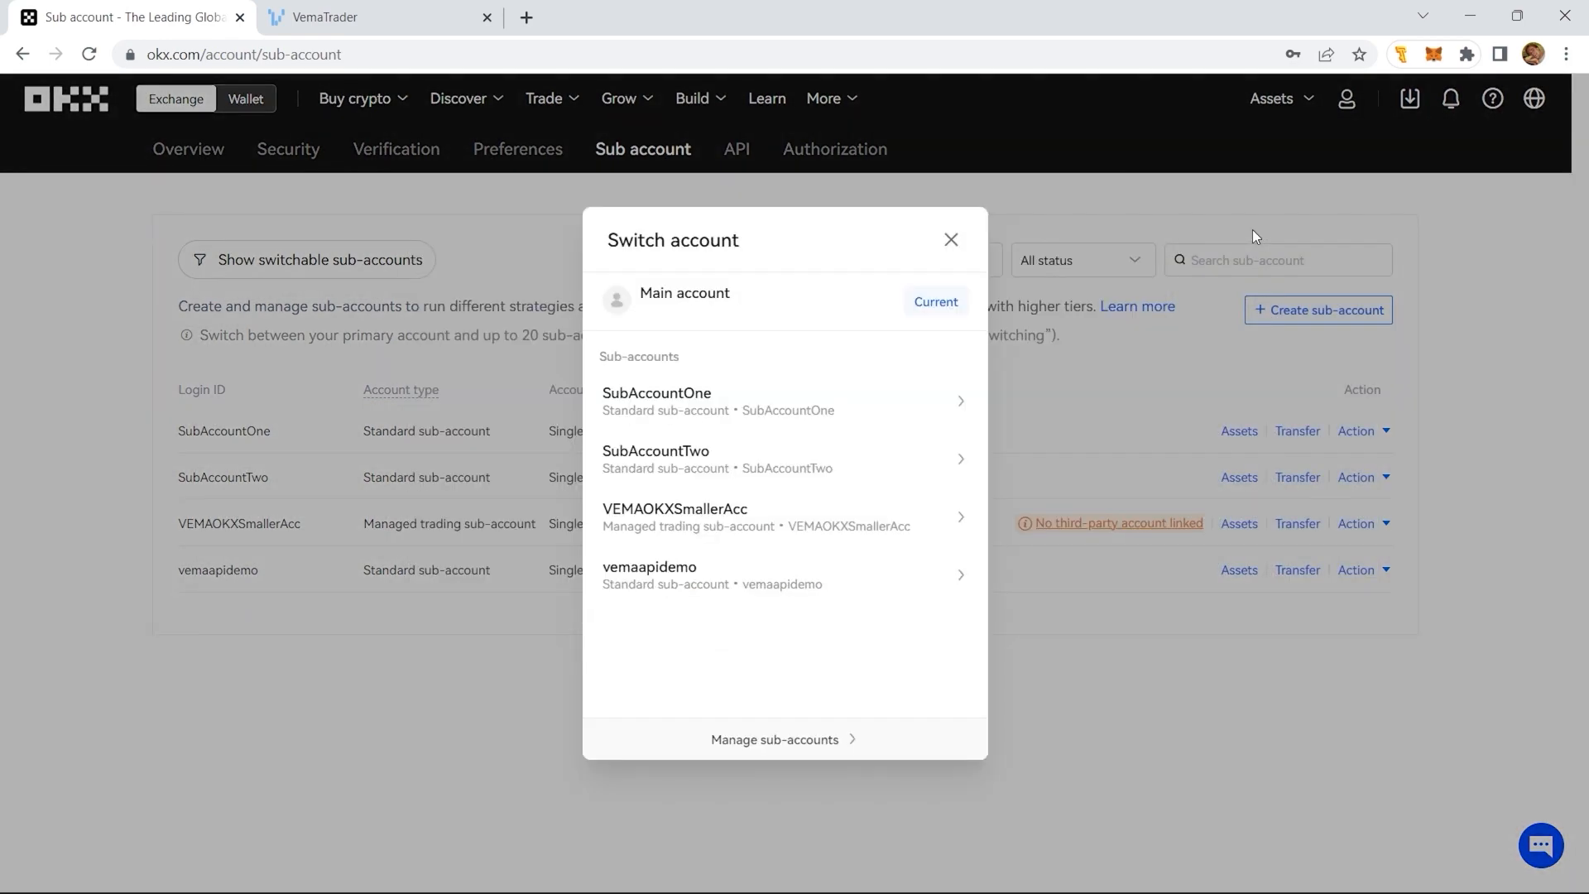
mouse_move(821, 577)
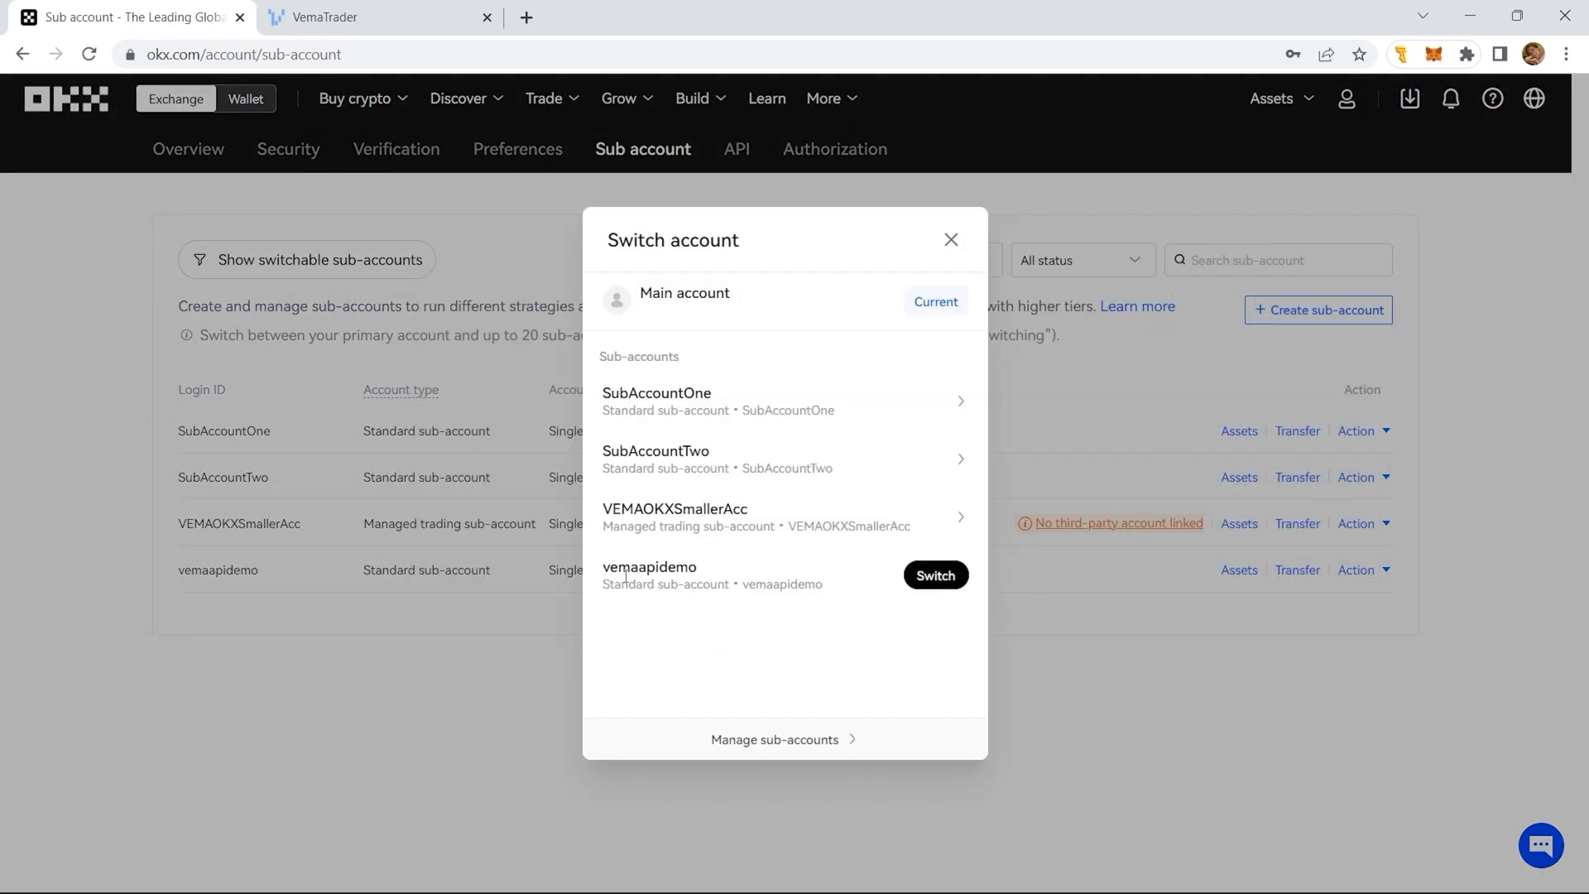
drag(603, 571, 695, 570)
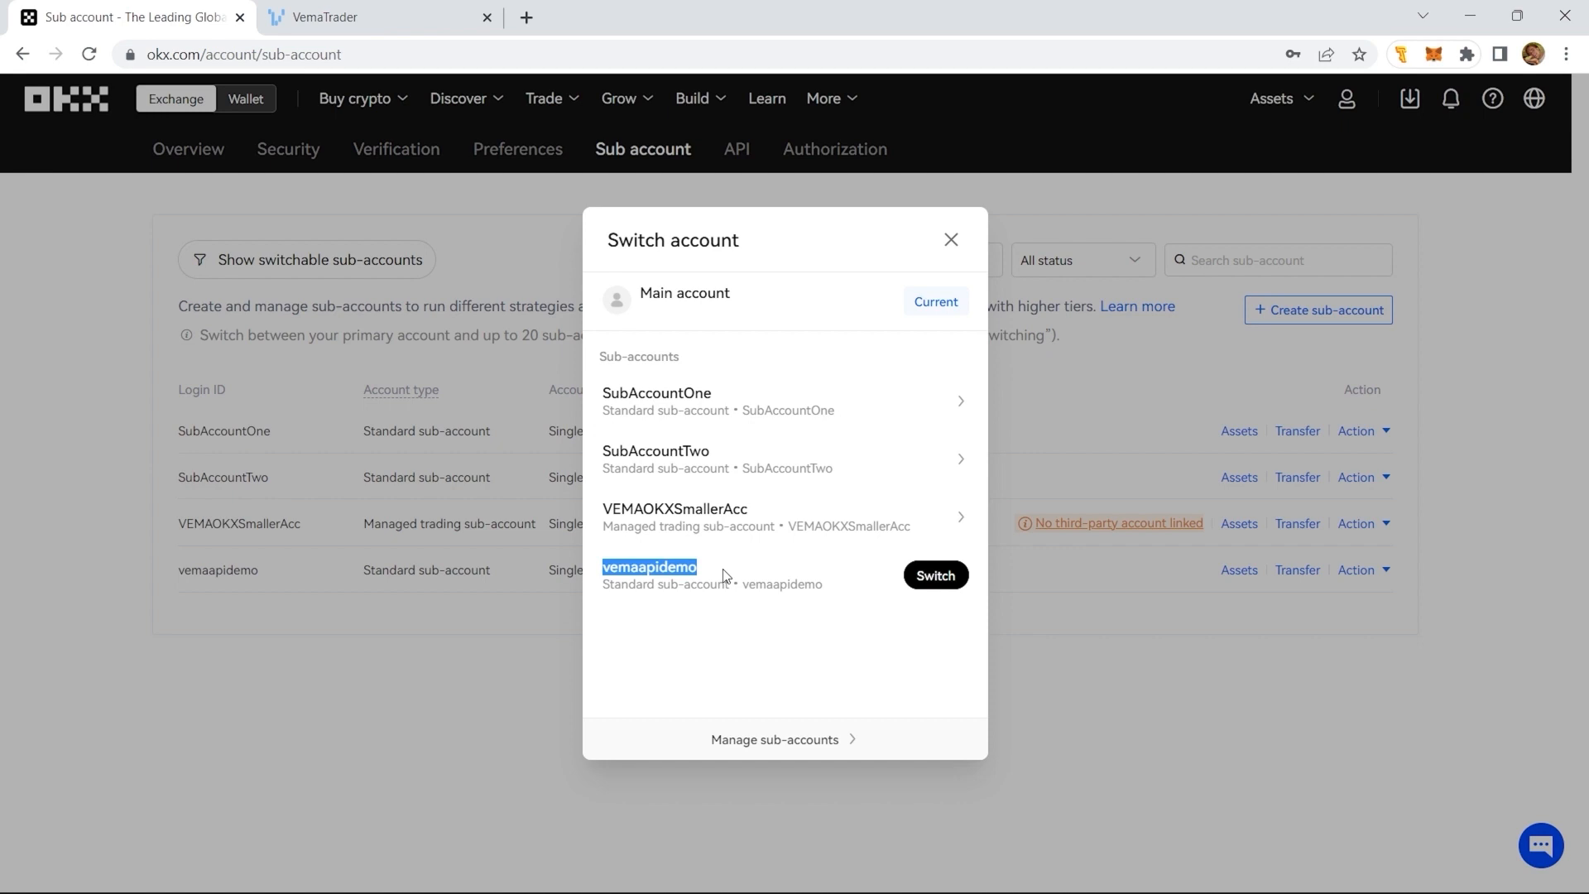
click(724, 574)
click(927, 579)
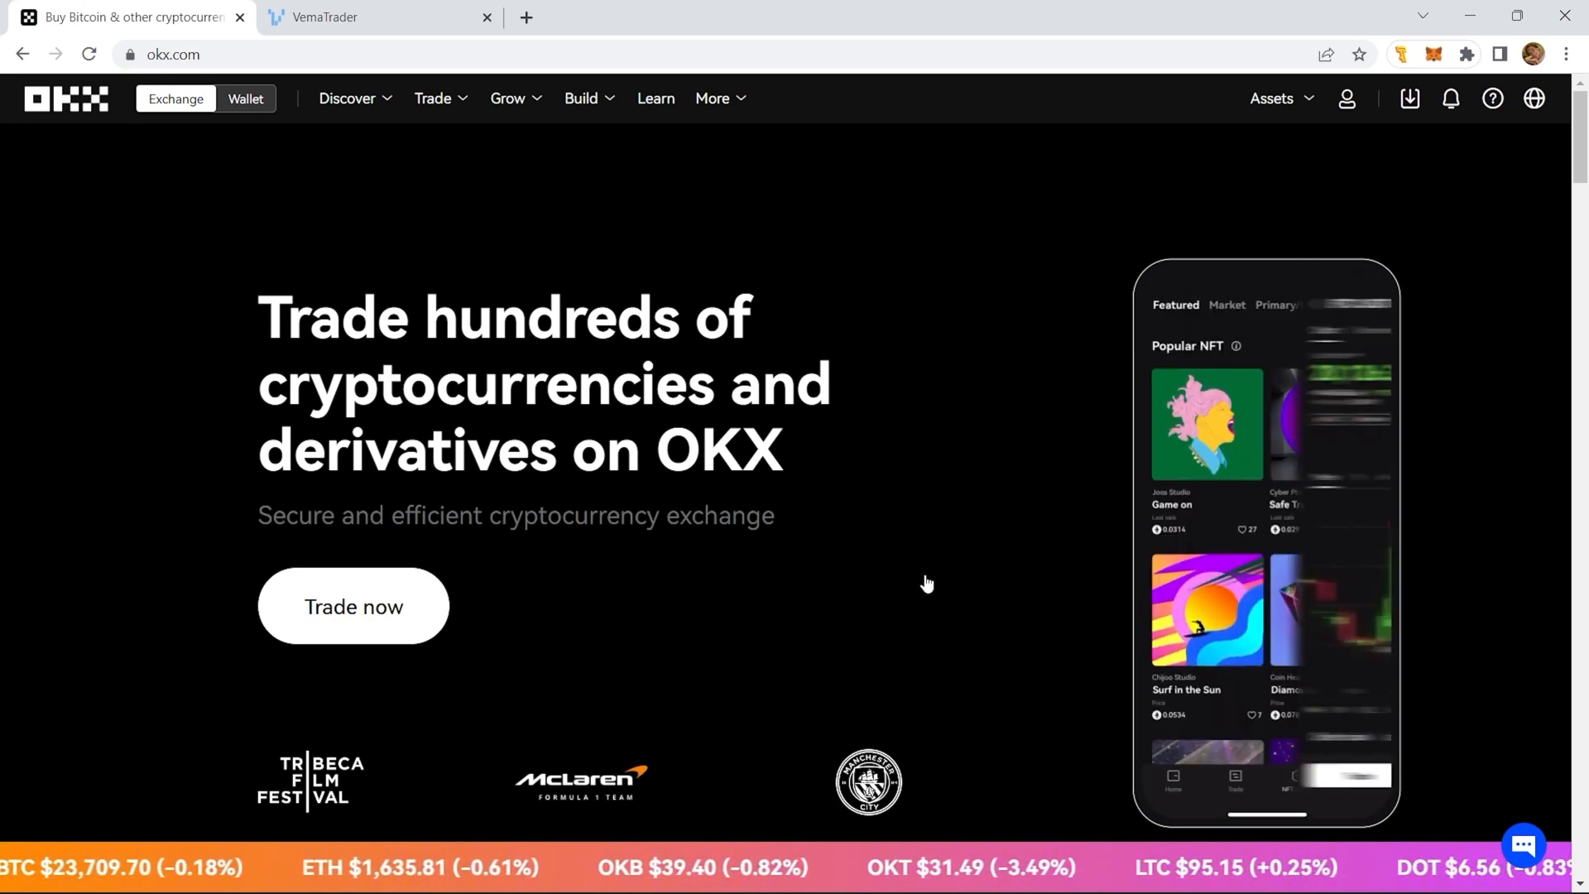
mouse_move(441, 106)
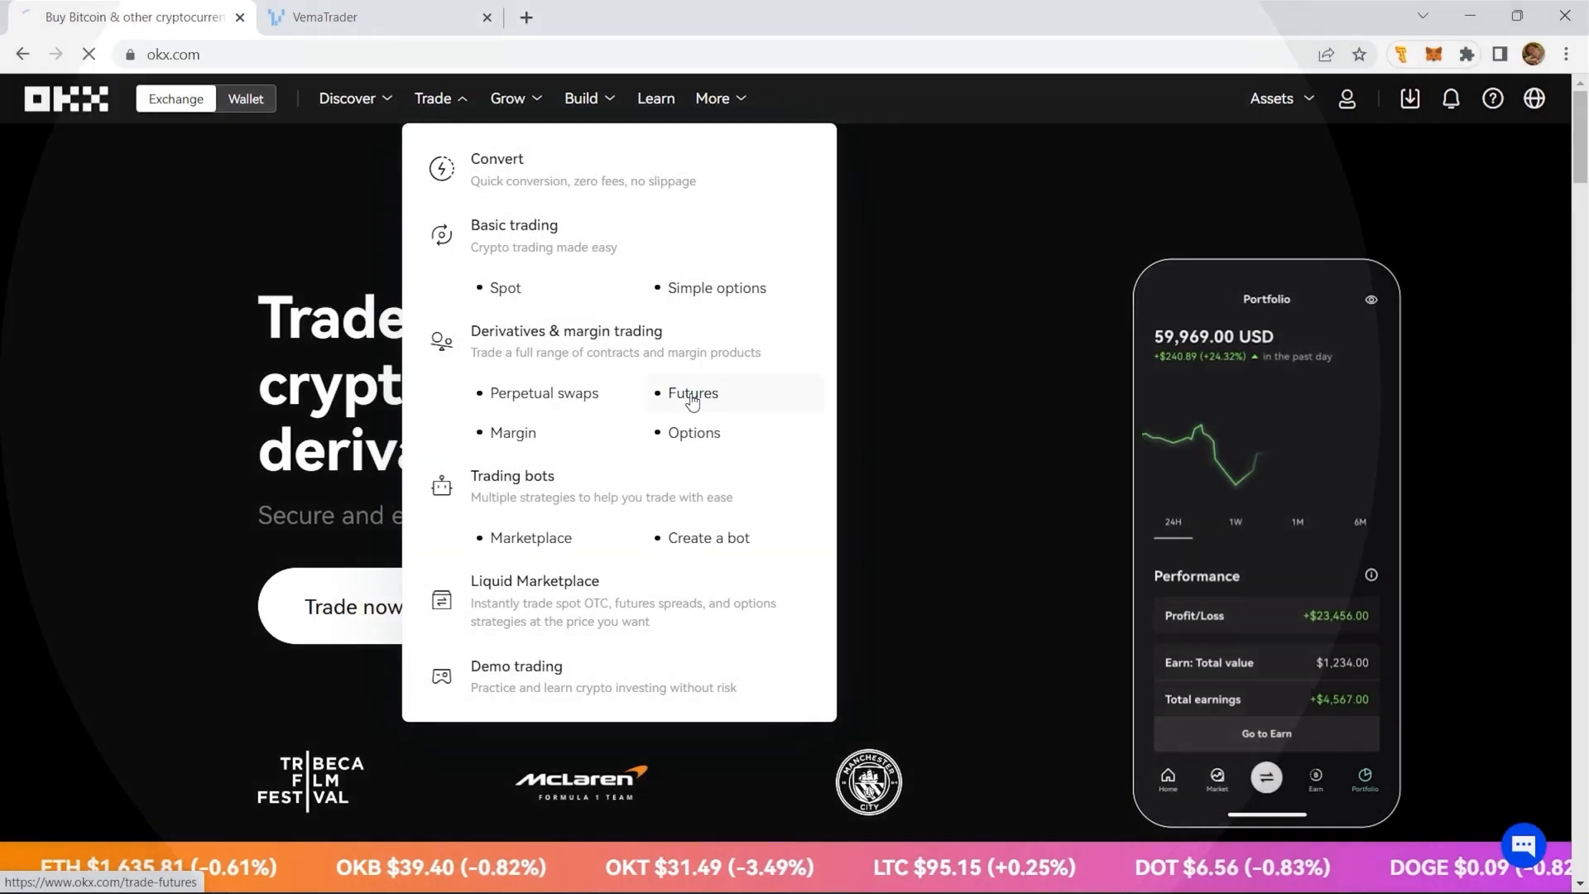
click(692, 402)
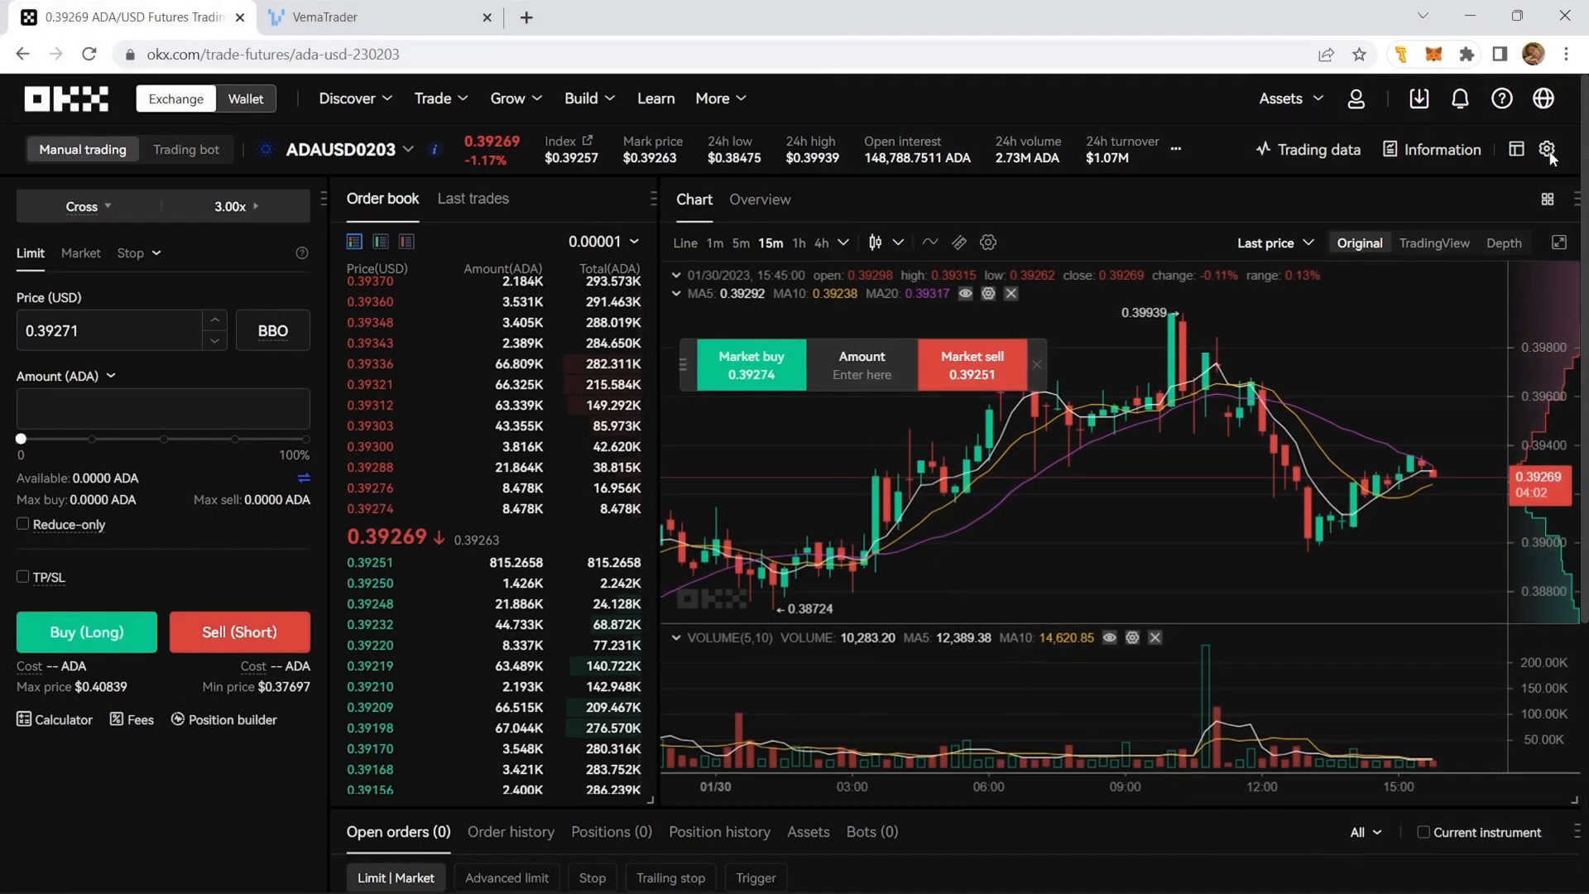
click(1549, 156)
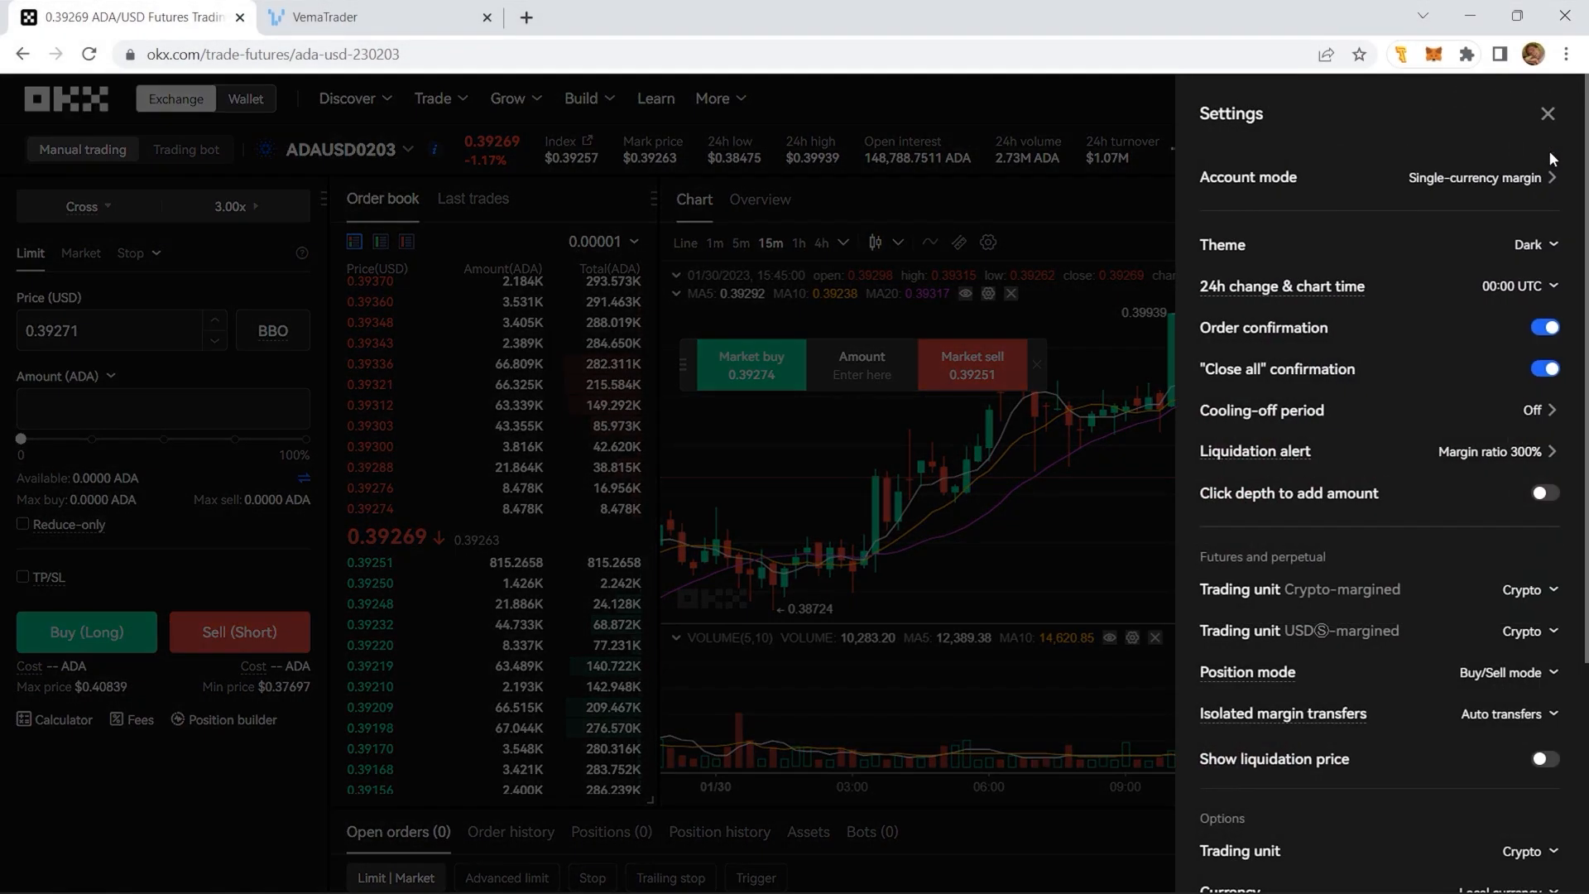
drag(1194, 184, 1289, 187)
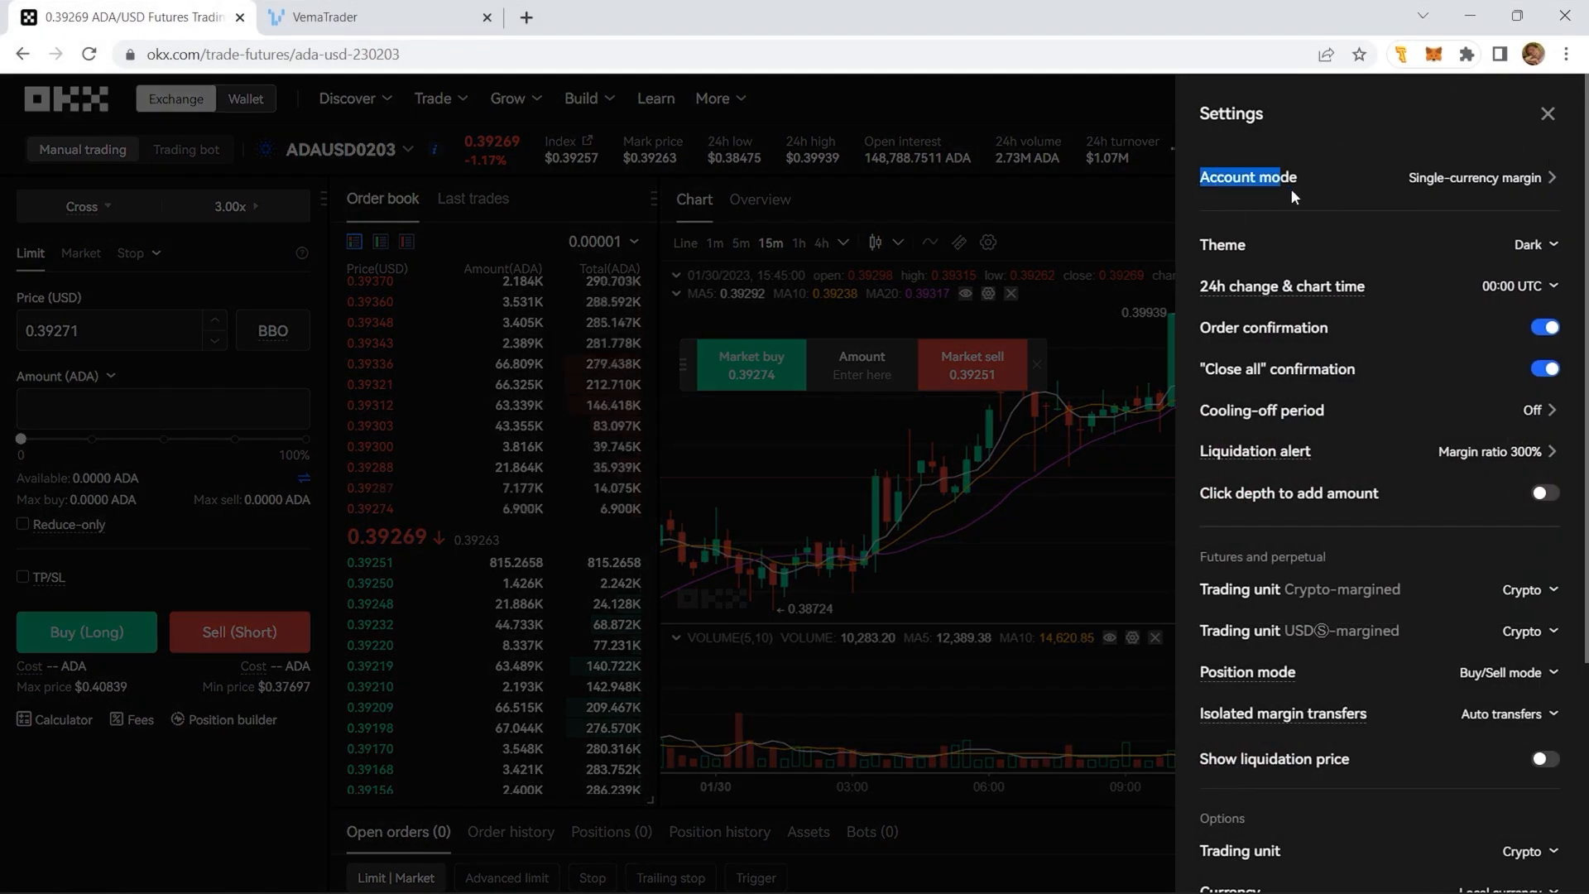
click(1467, 179)
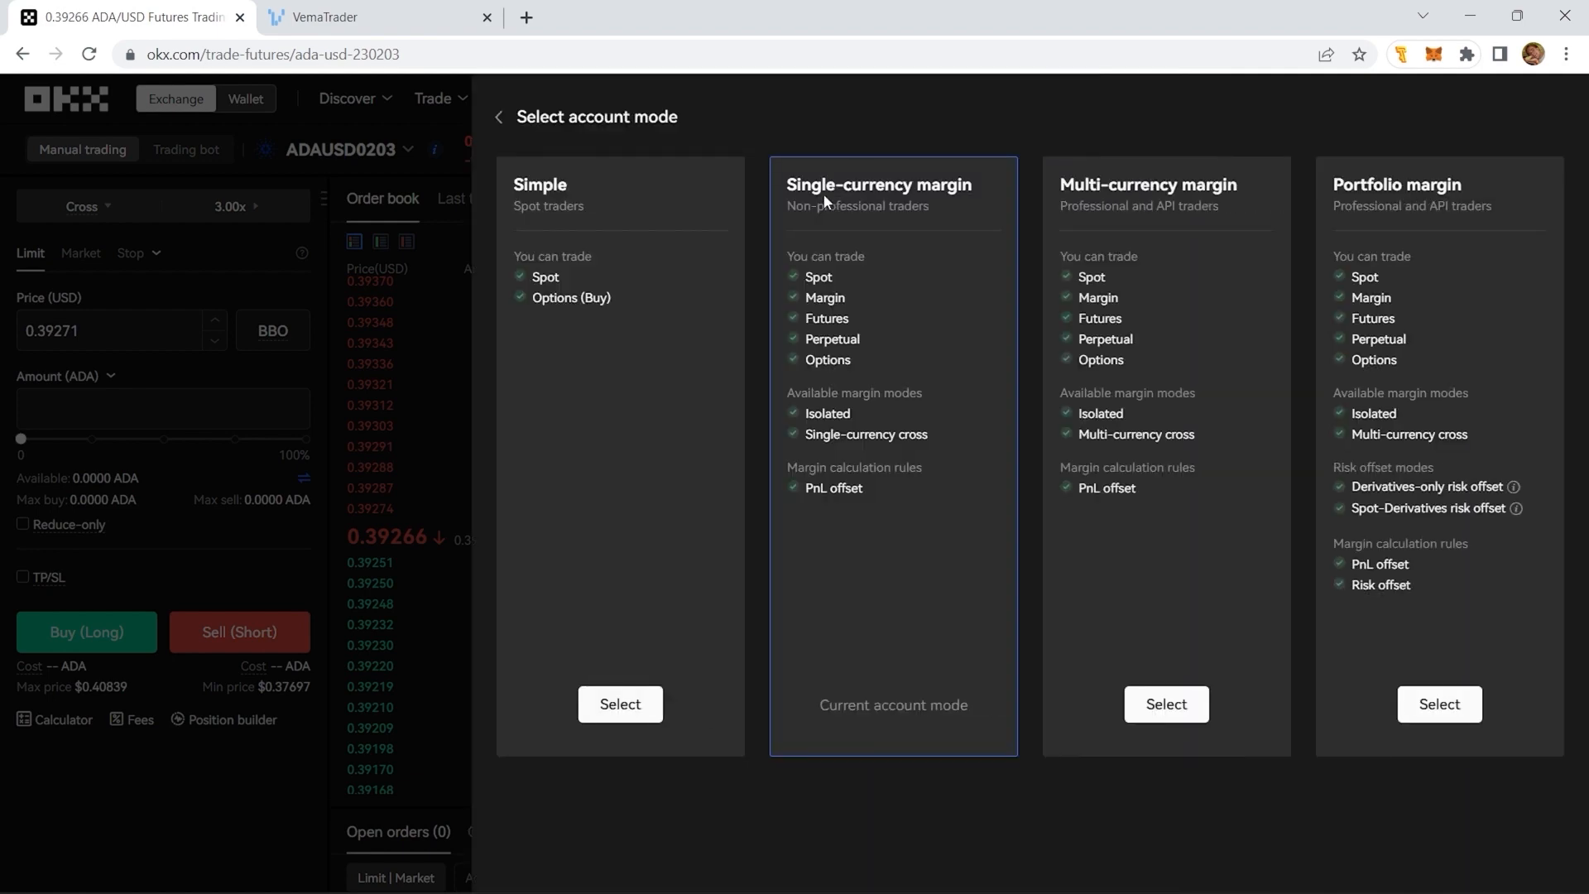
drag(783, 195, 958, 187)
drag(1064, 178, 1267, 185)
click(1271, 186)
click(611, 277)
drag(806, 296, 873, 357)
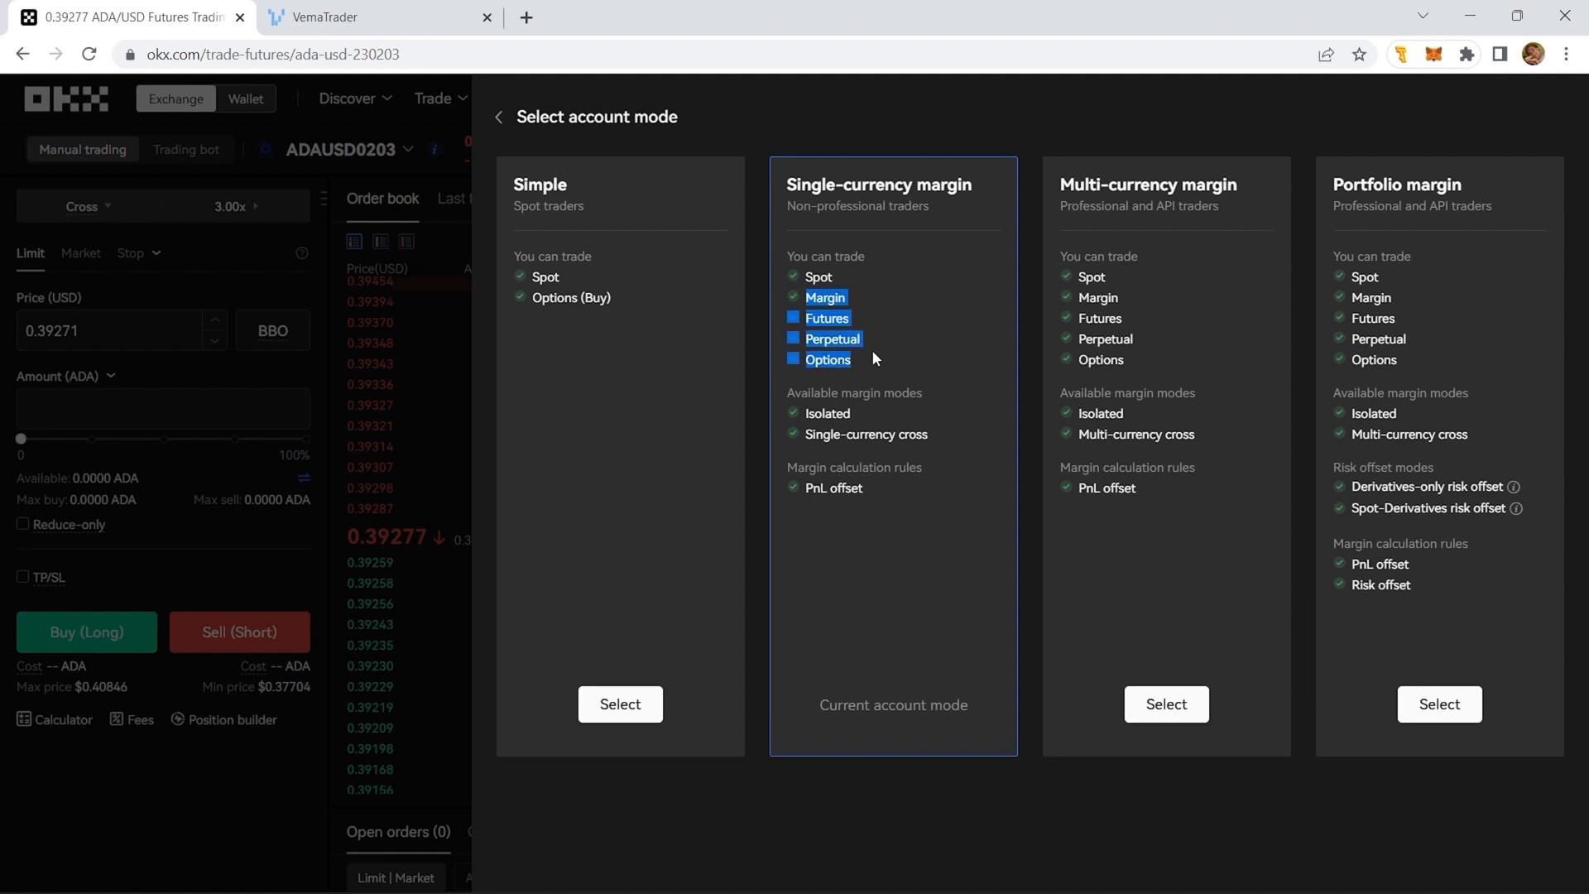
click(874, 353)
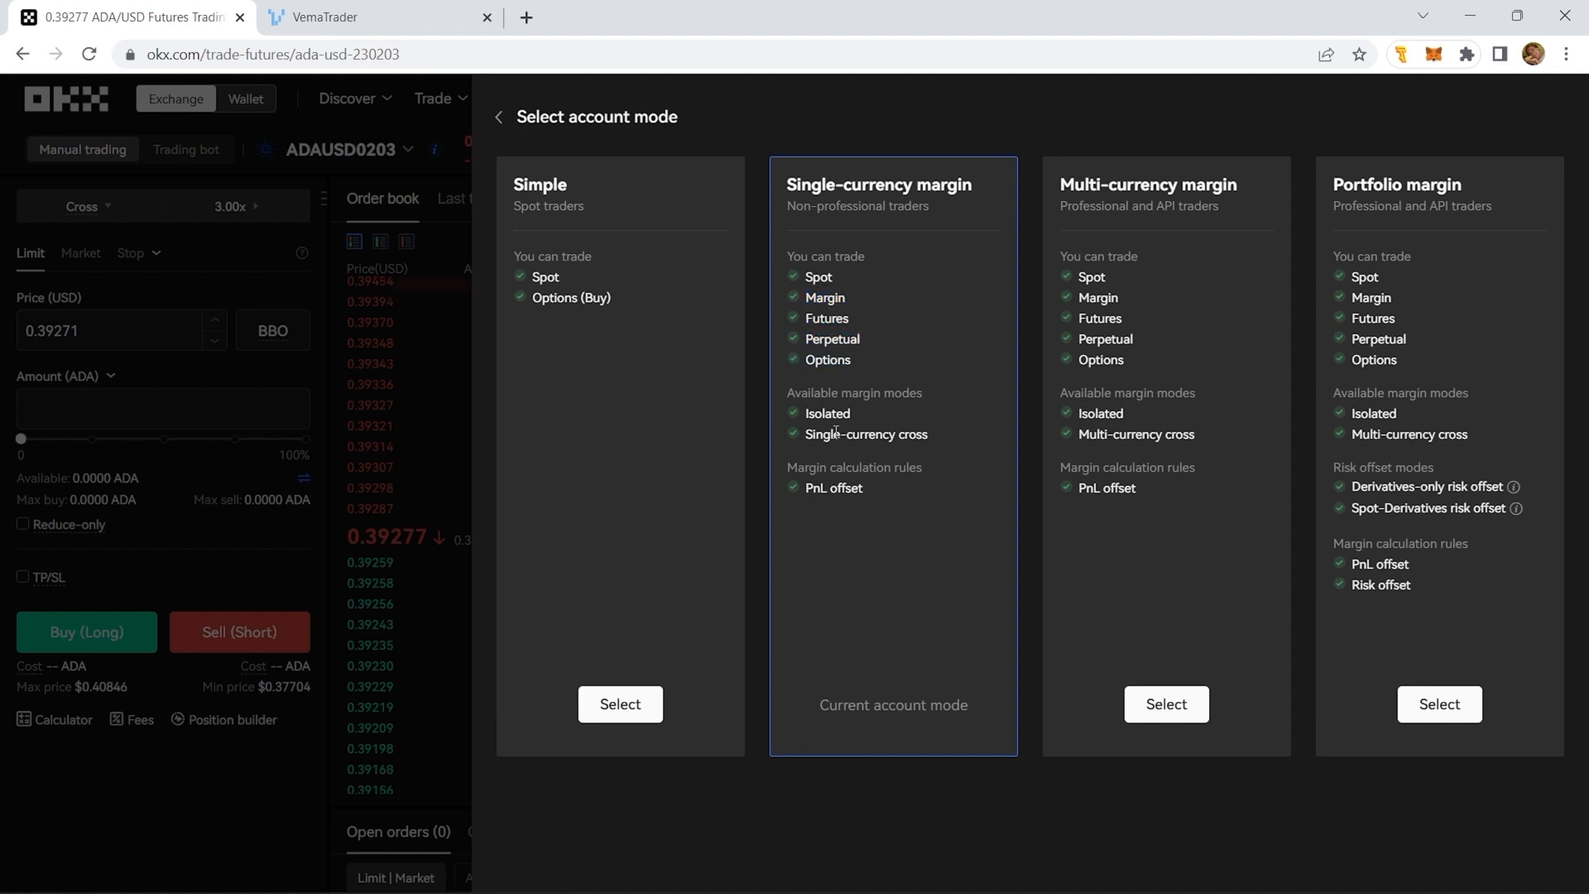
drag(805, 414, 853, 419)
click(855, 424)
drag(818, 708, 971, 720)
click(973, 718)
drag(498, 123, 694, 125)
click(694, 126)
click(498, 118)
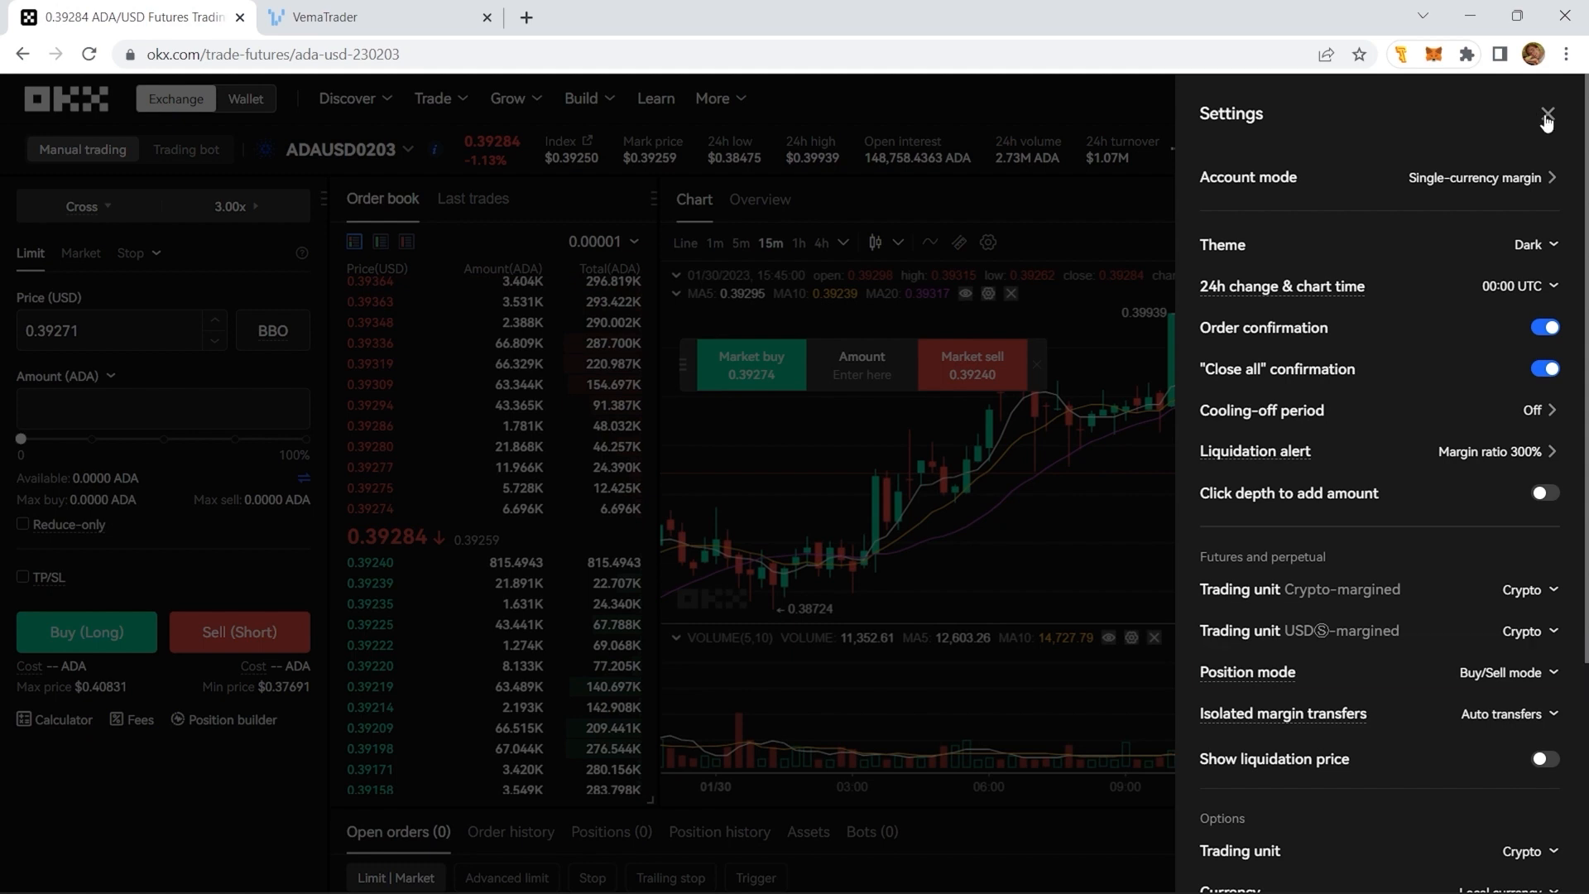
click(1548, 116)
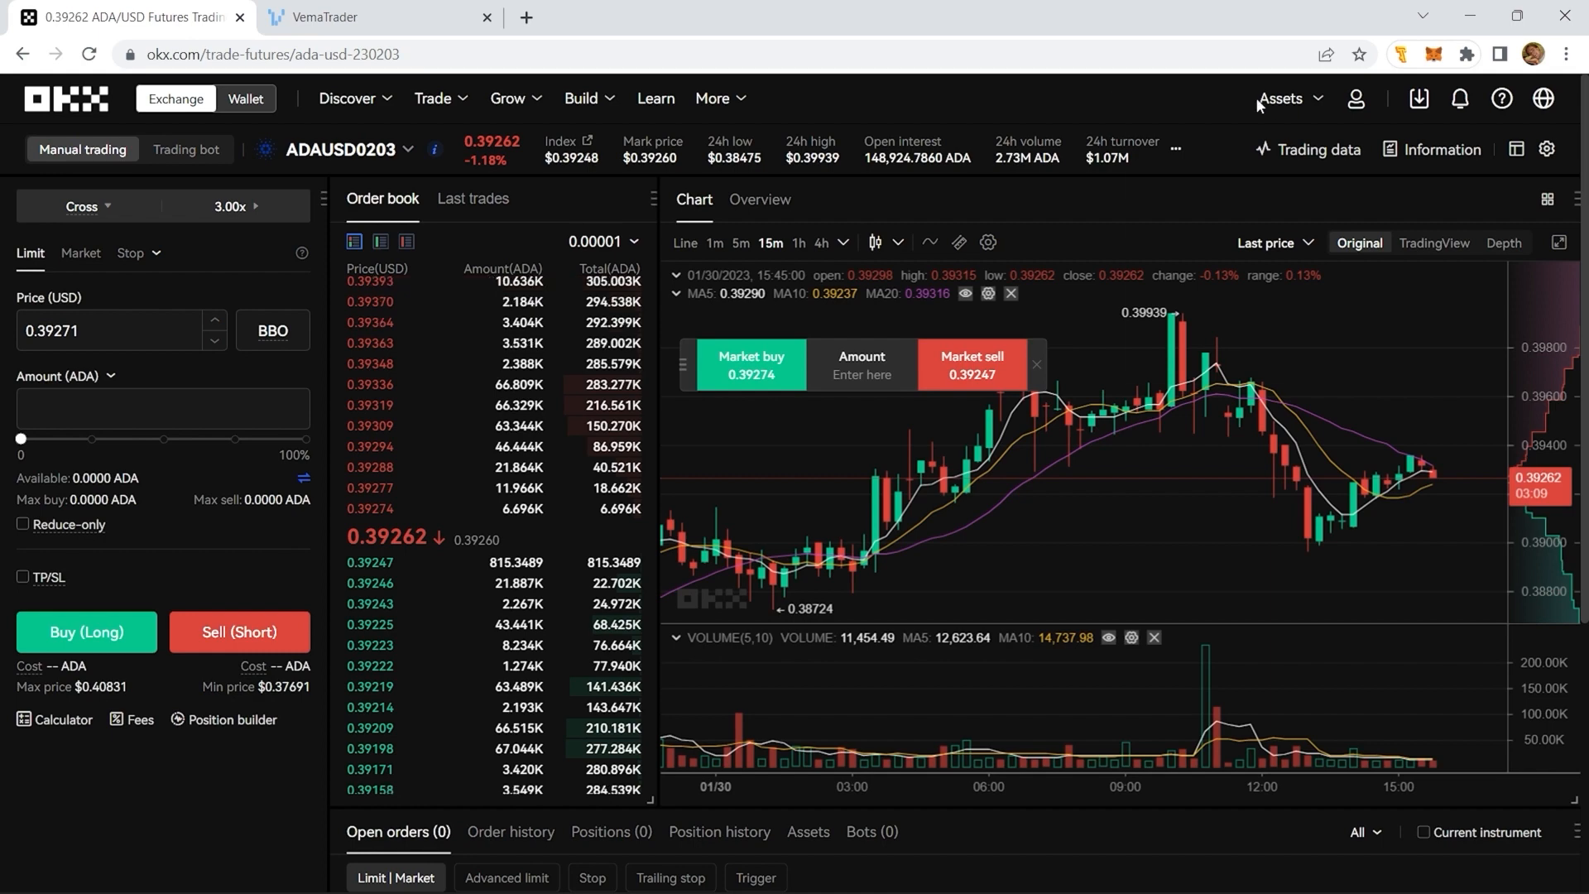
Open the sub-account's API page and attempt a V5 API key, bringing up the 2FA requirement
mouse_move(1356, 100)
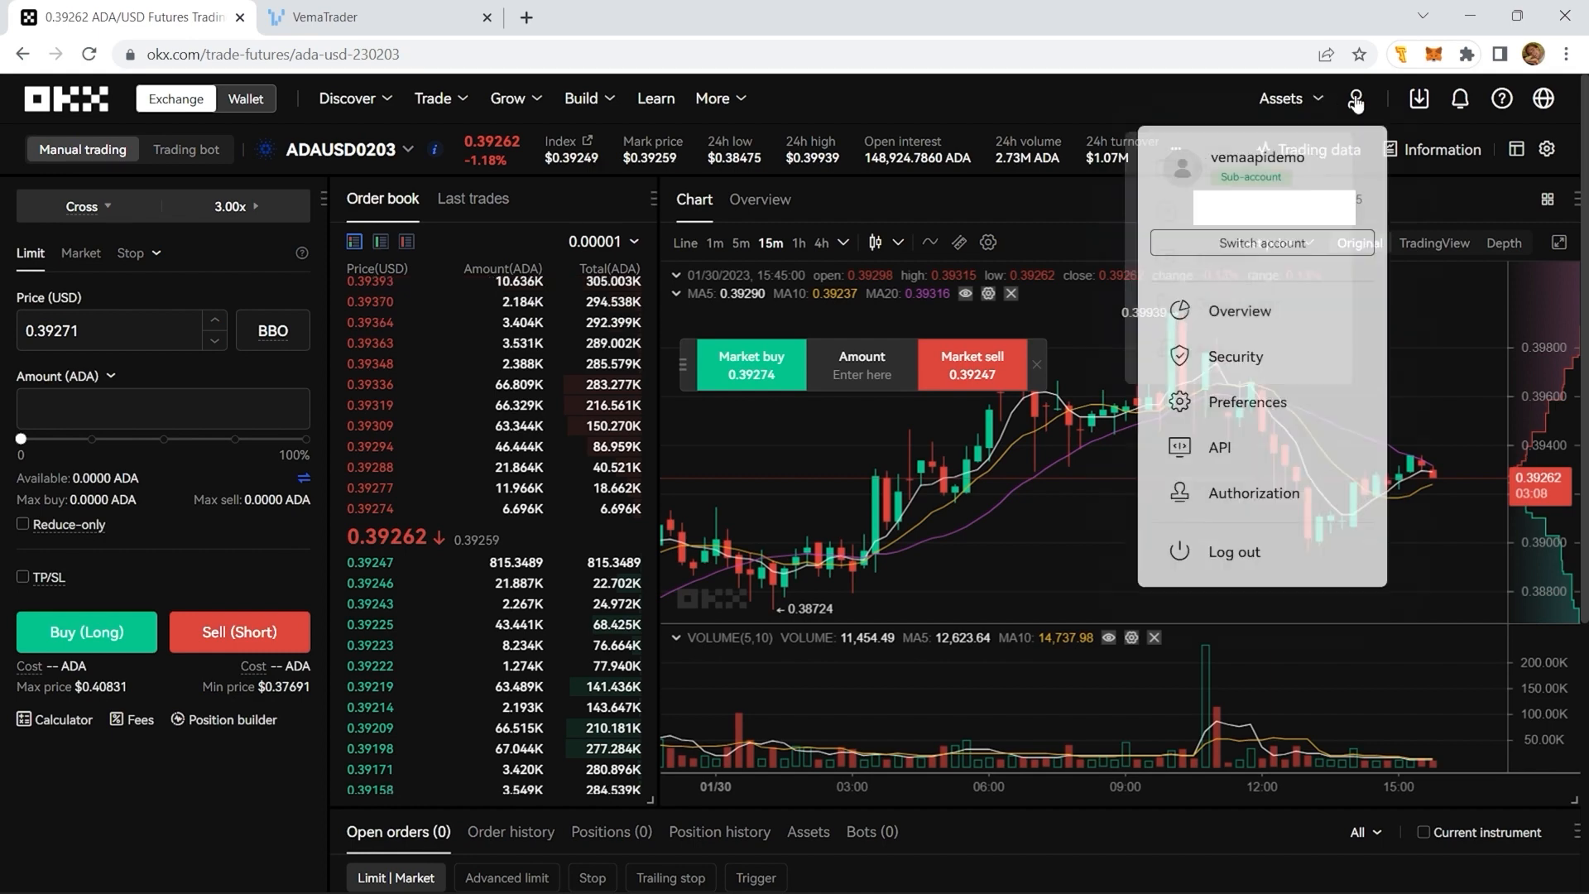
click(1232, 450)
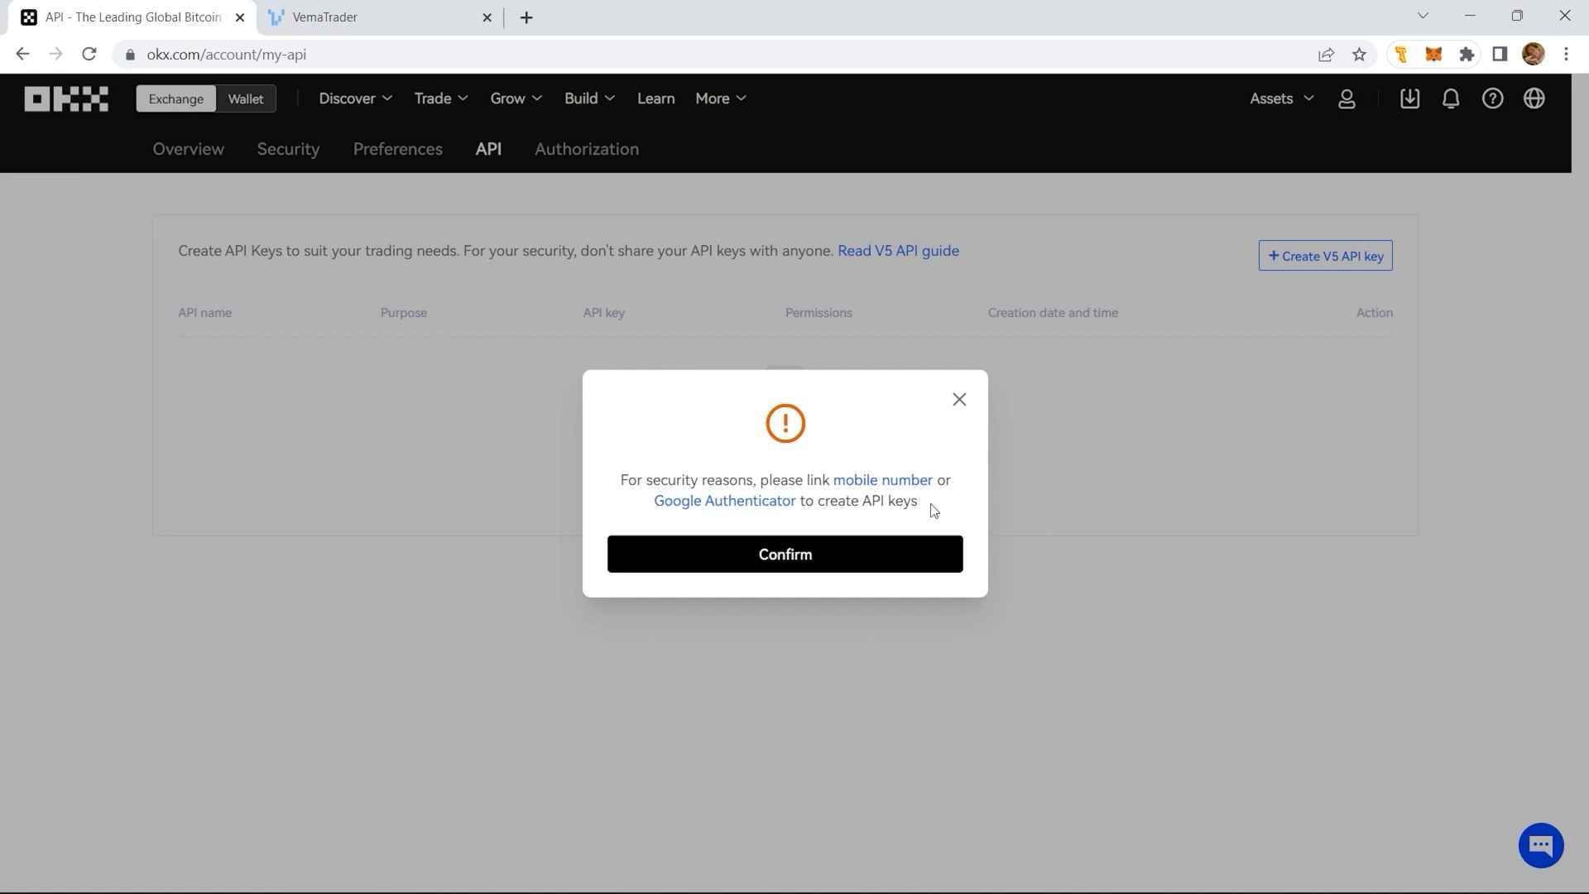
drag(761, 480, 952, 479)
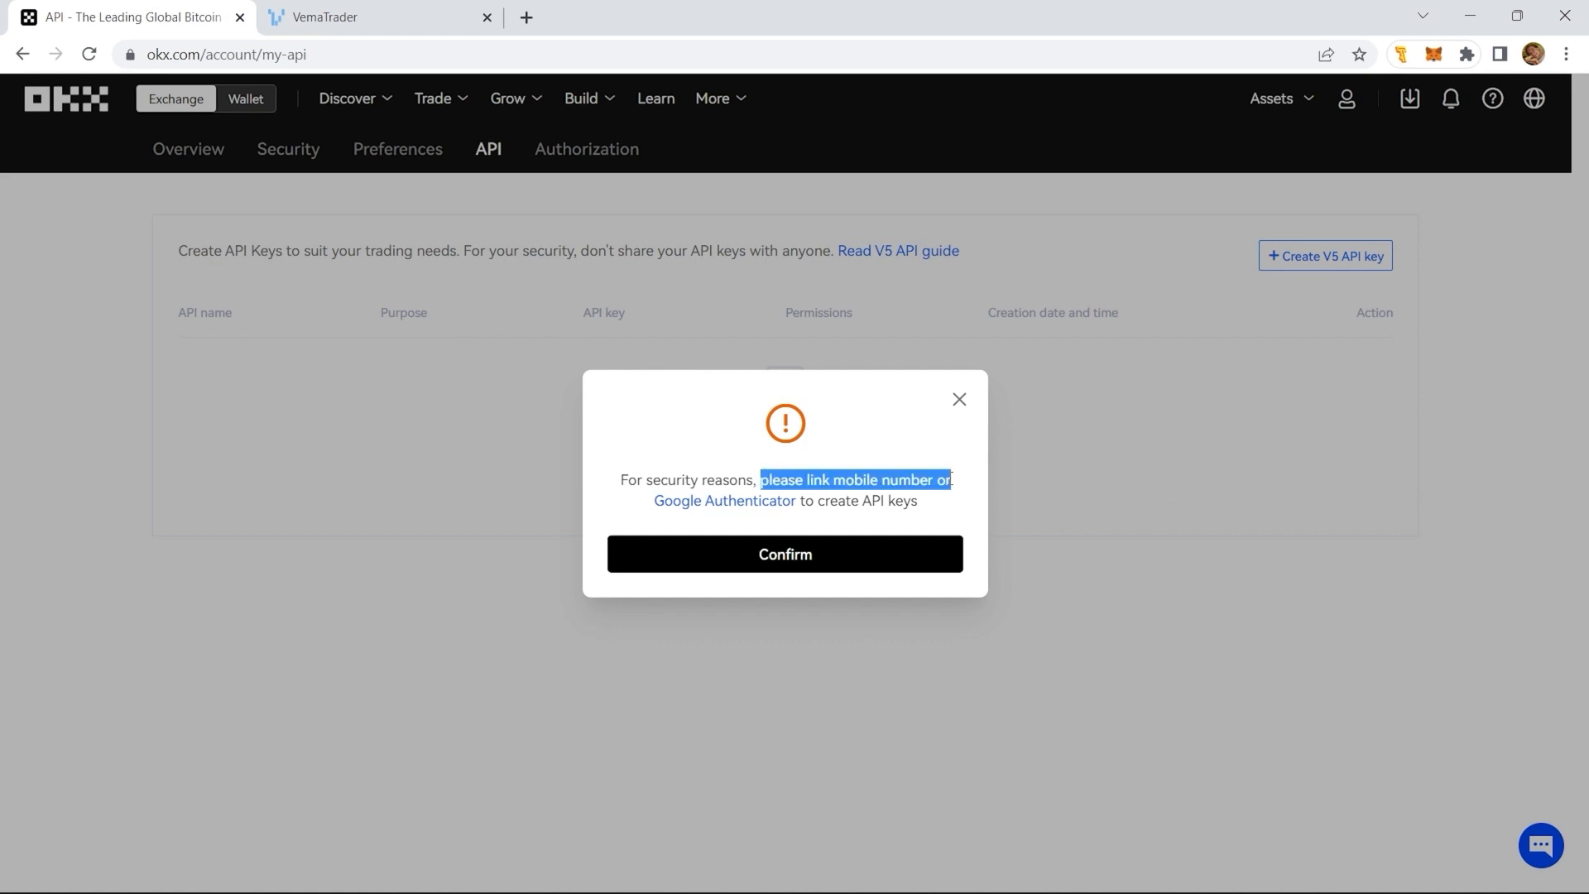
click(952, 479)
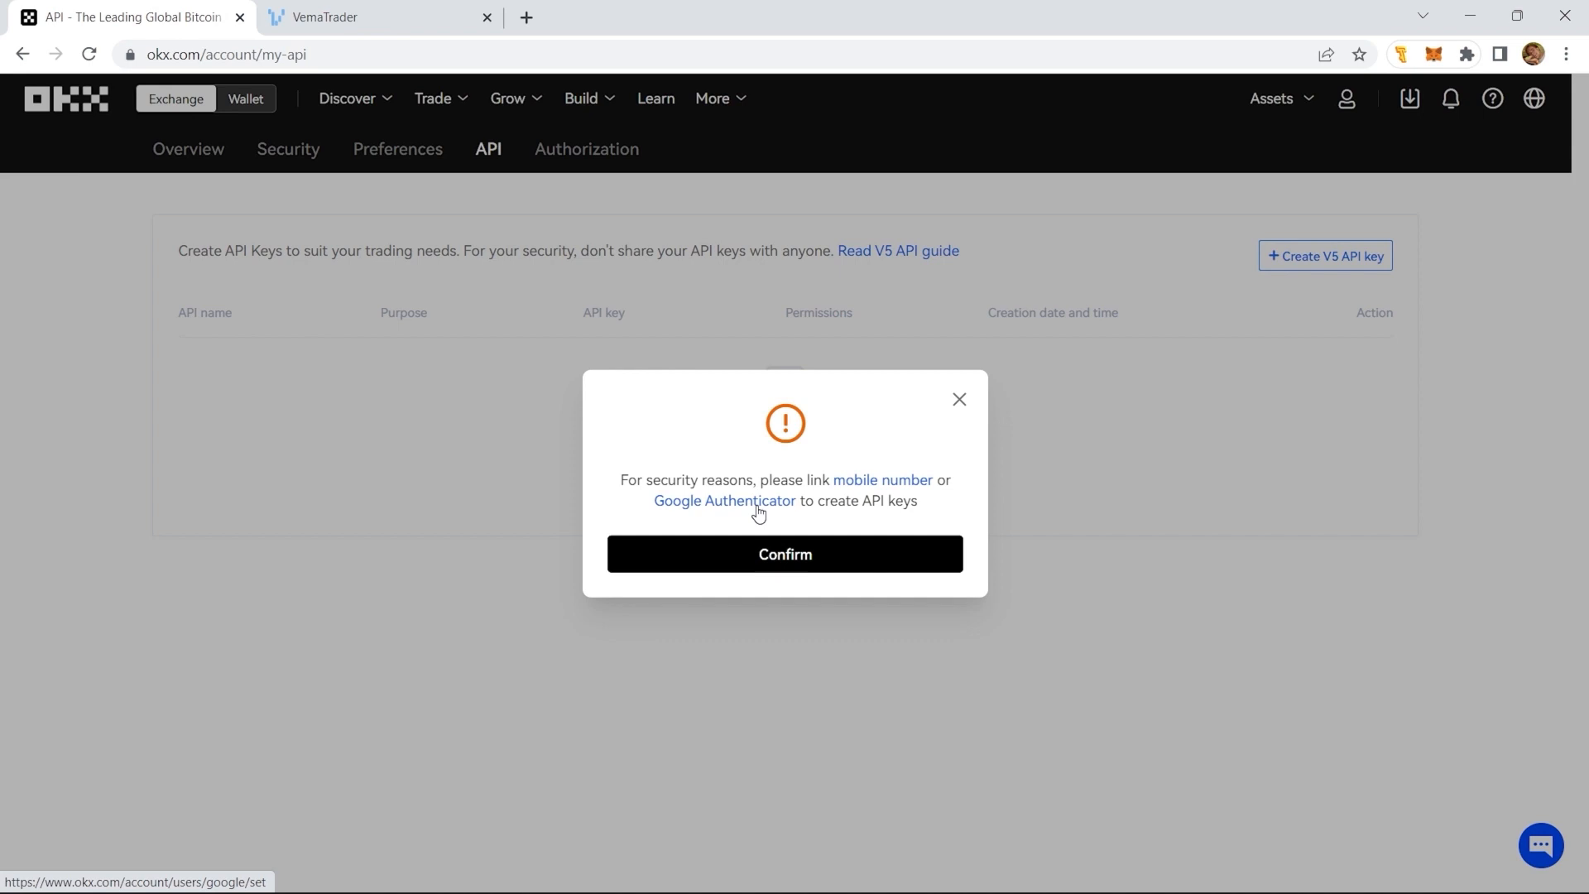
drag(653, 502, 810, 505)
click(810, 505)
click(822, 554)
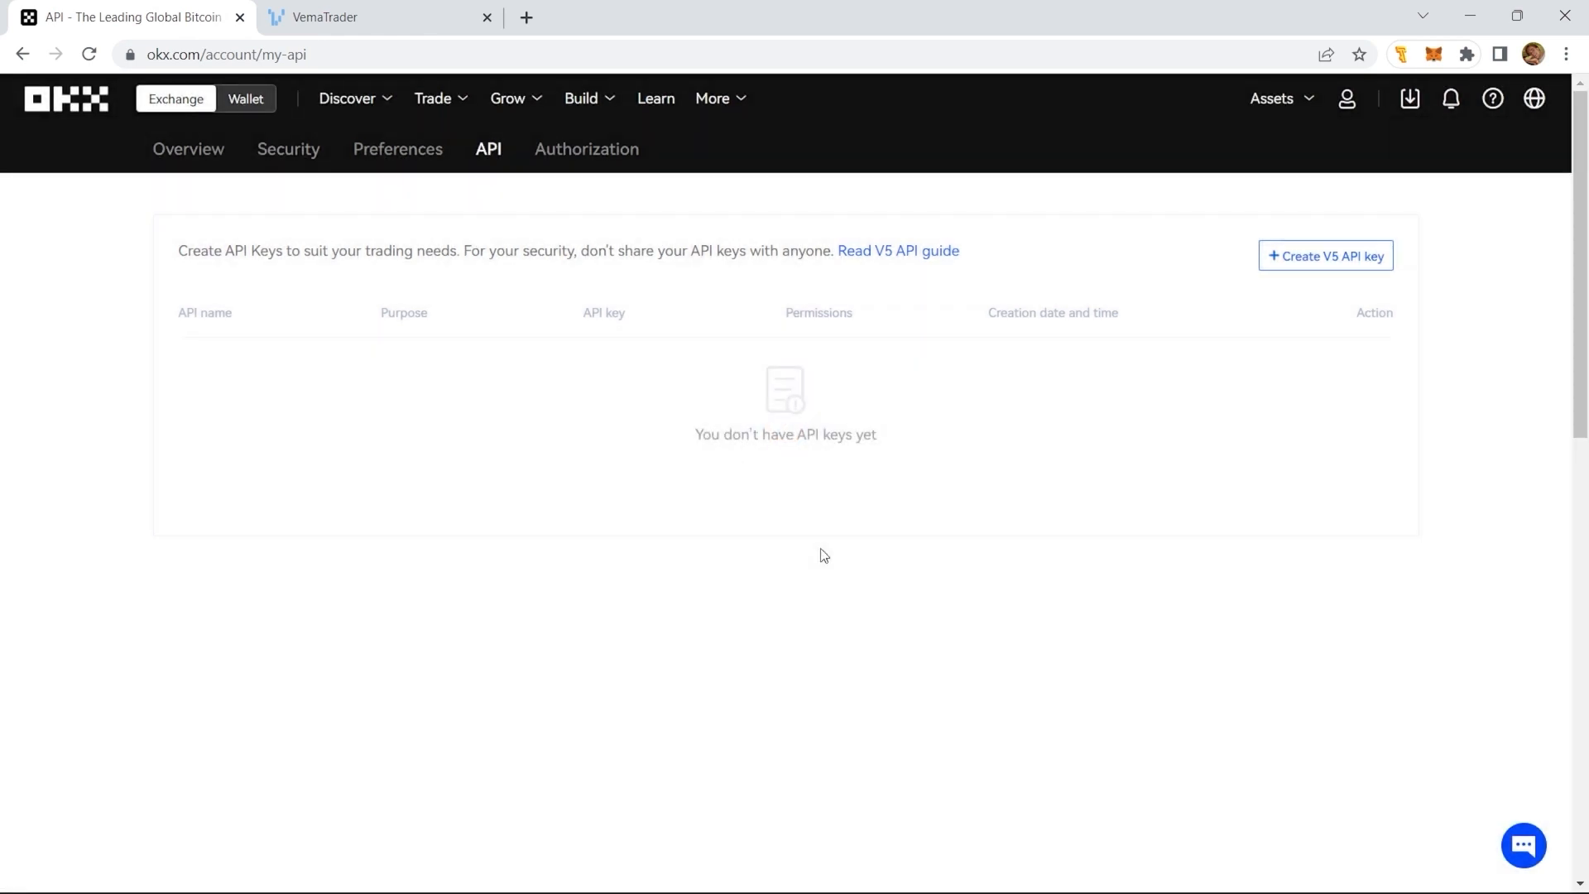
click(1301, 267)
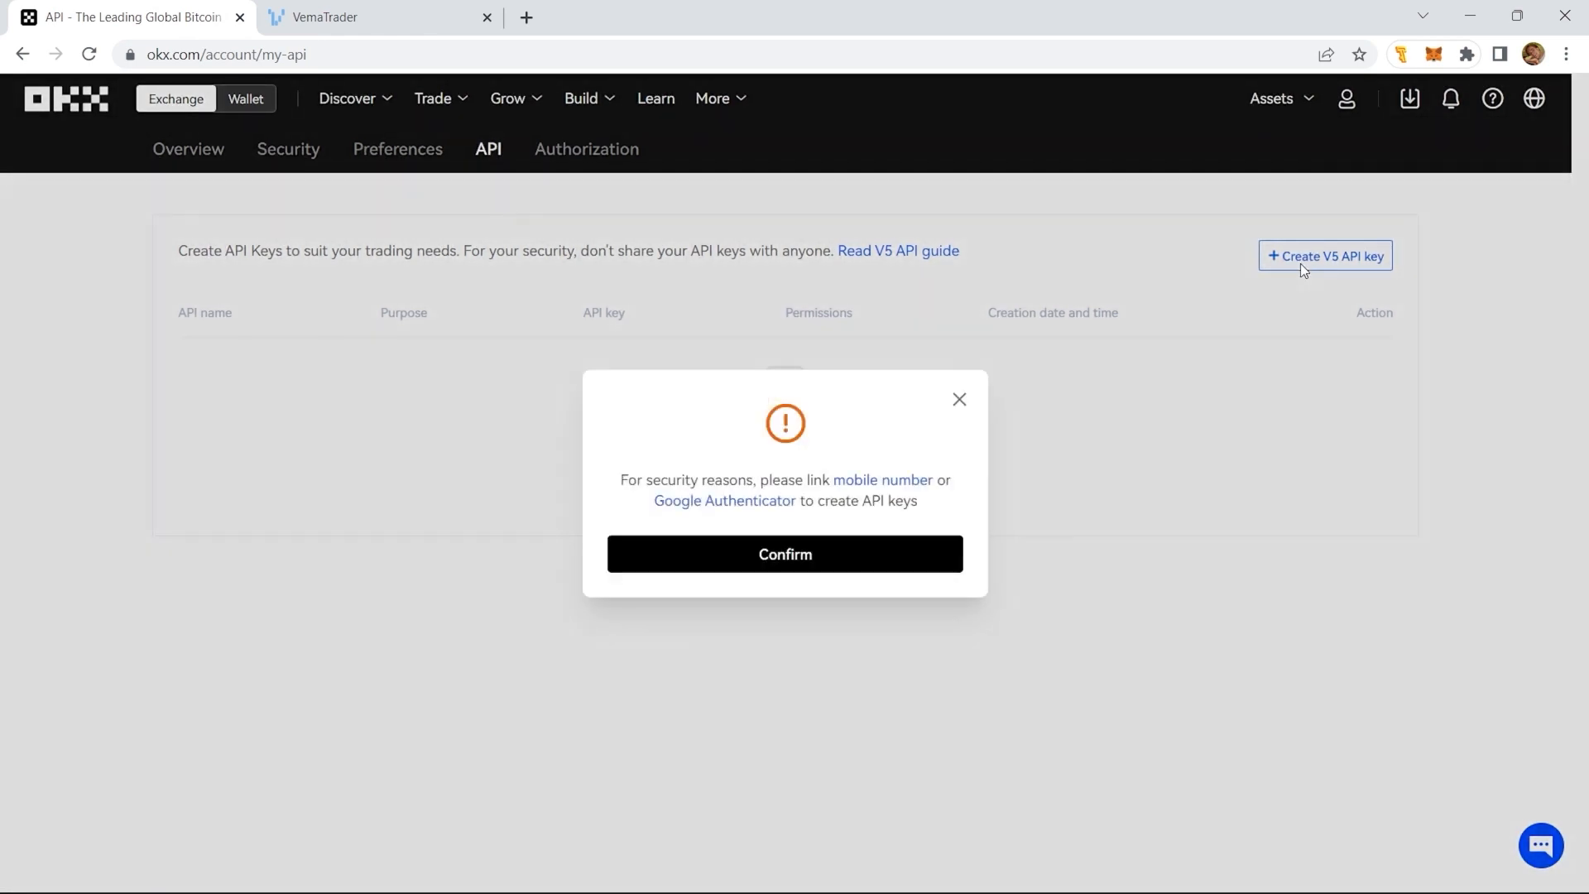
Open the authenticator-linking page and read the setup key for the app
click(724, 502)
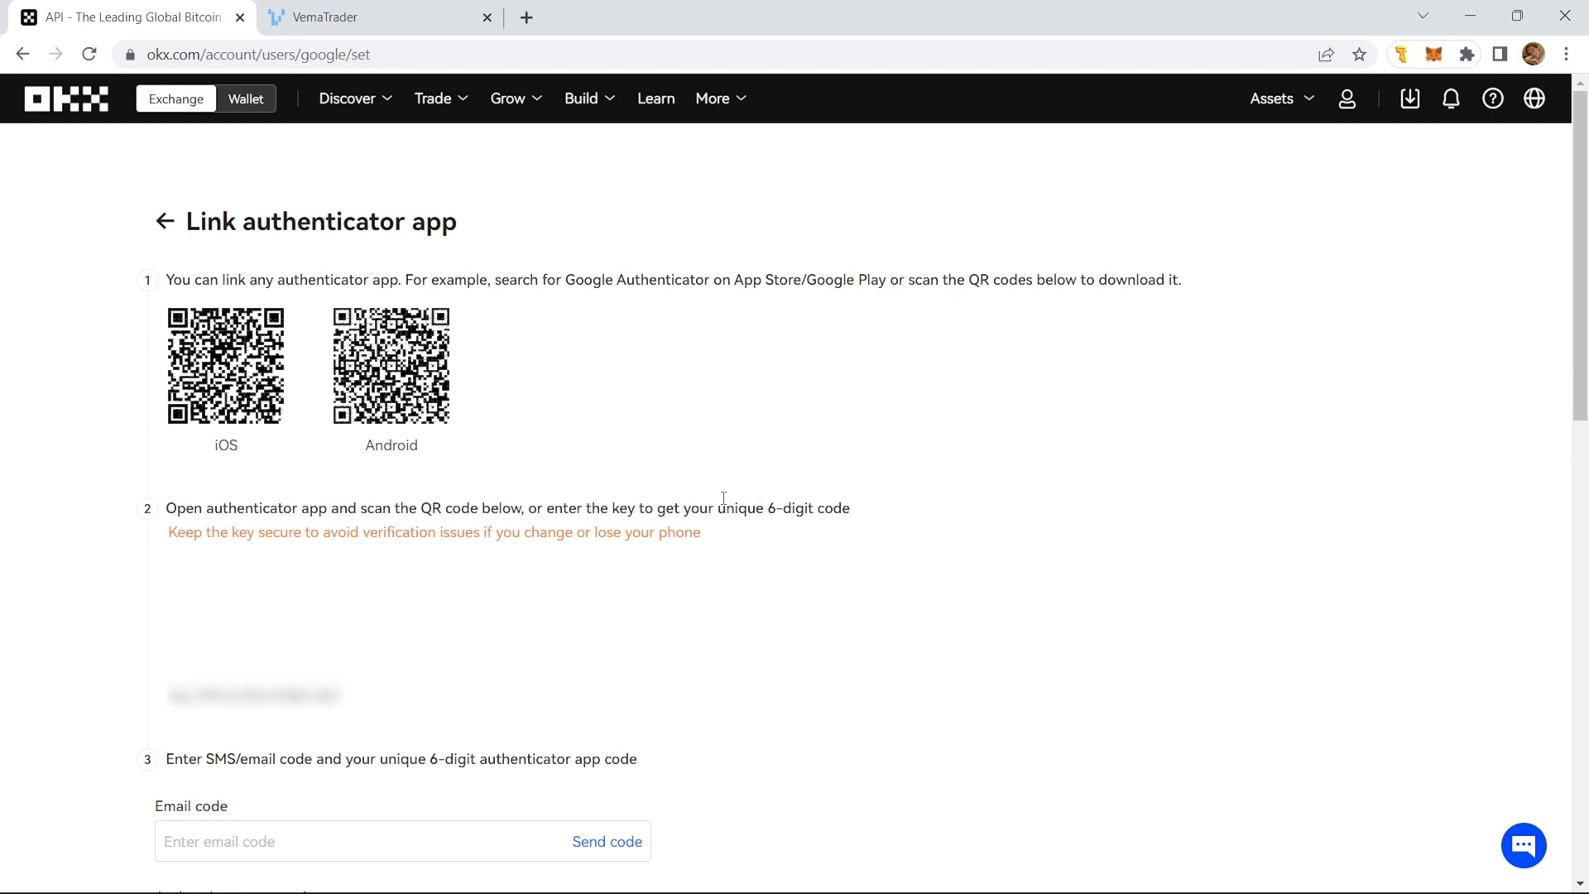
drag(193, 507, 529, 667)
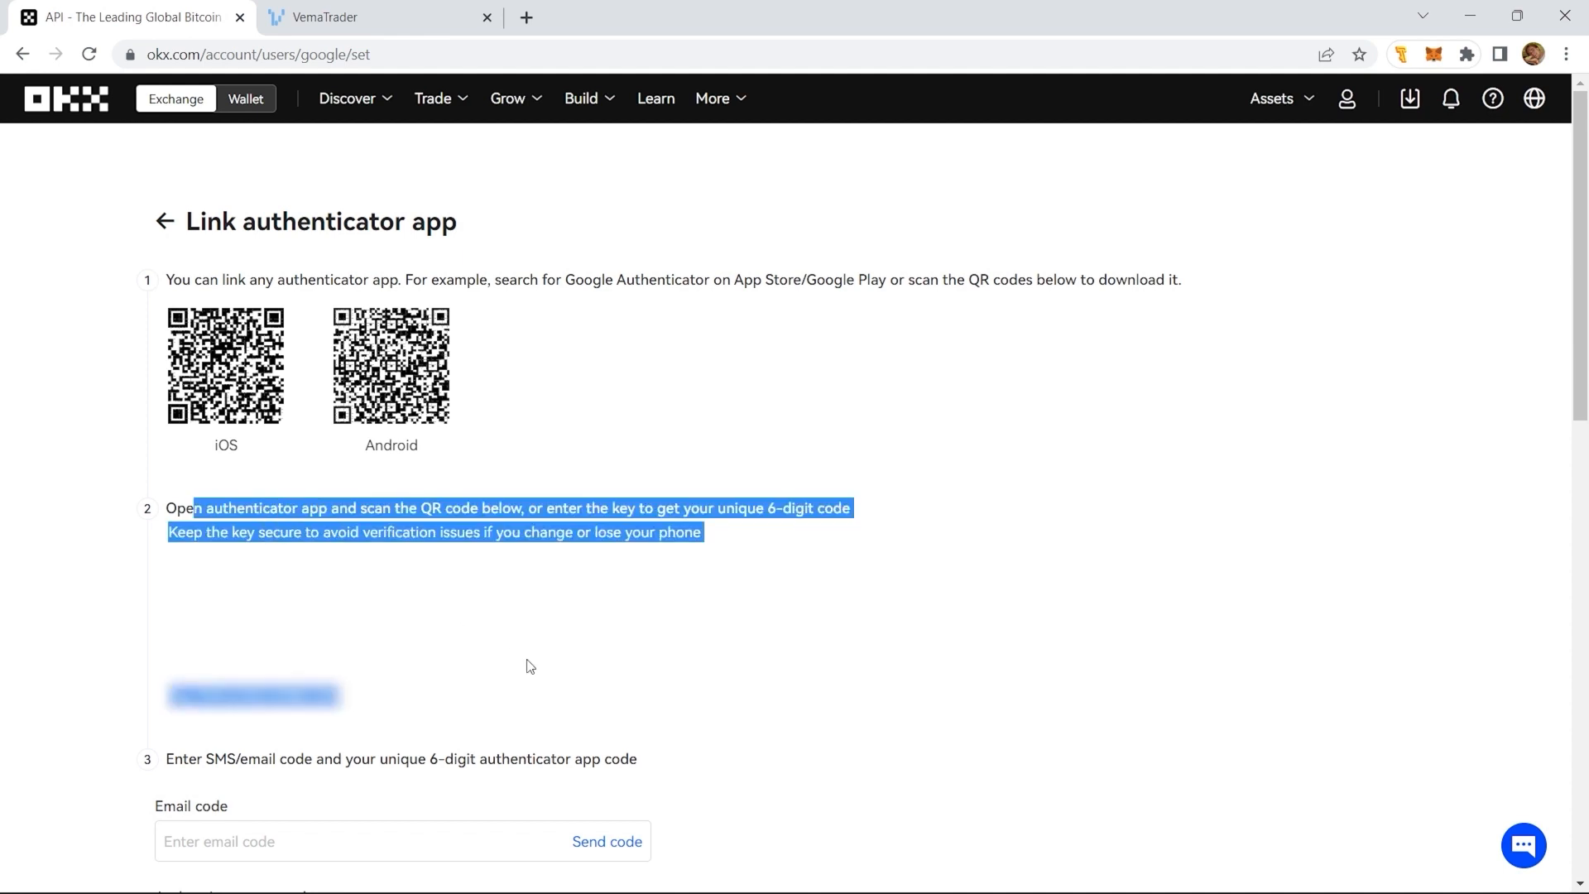
click(530, 666)
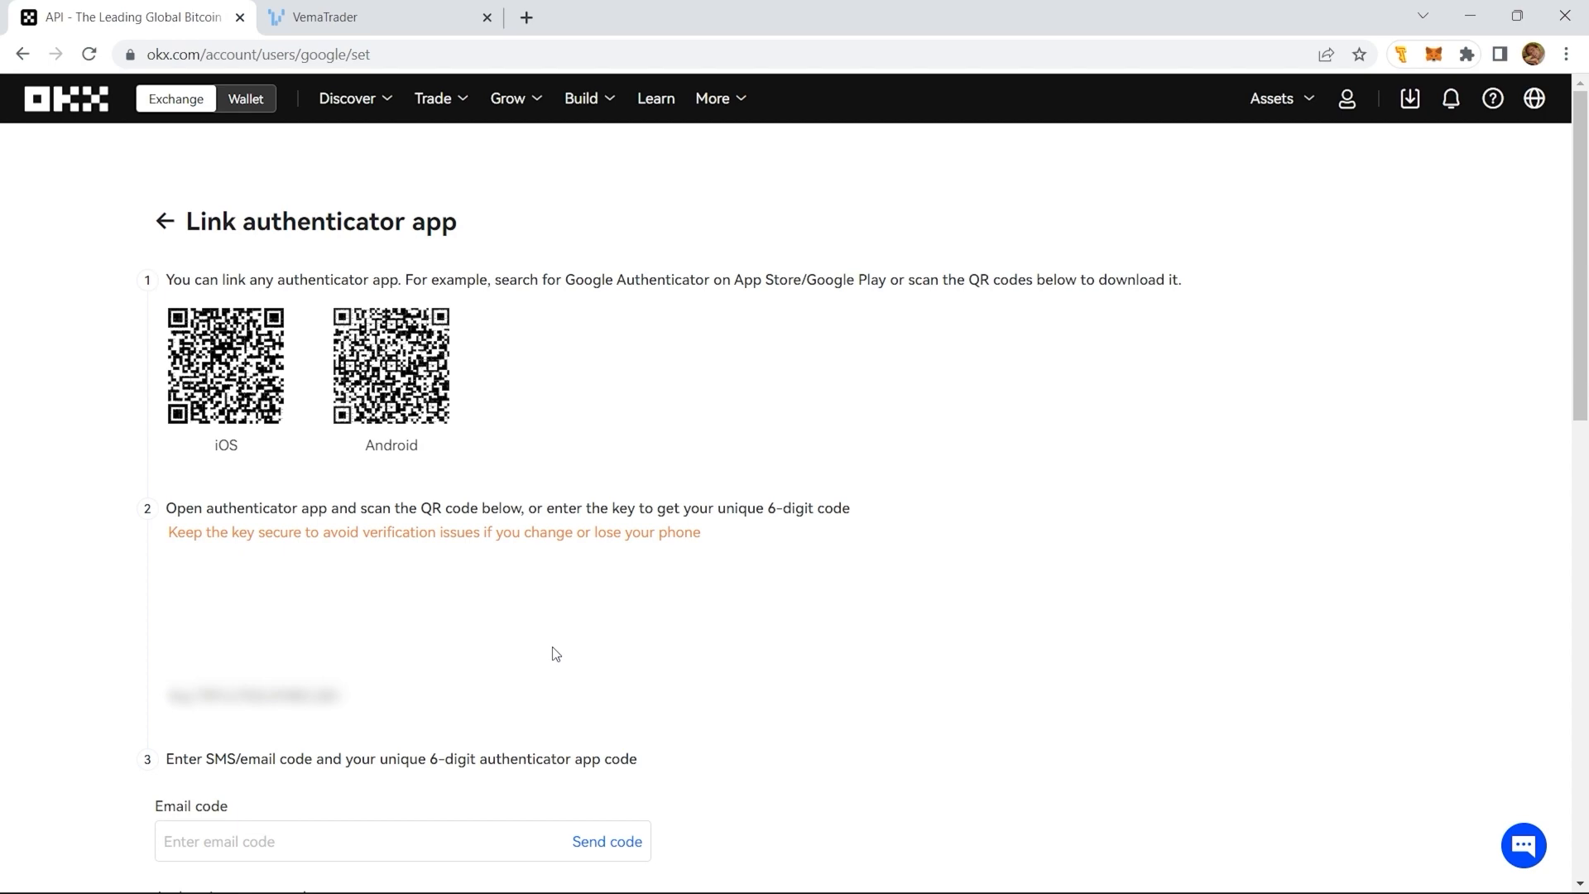
scroll(556, 654, down, 8)
scroll(556, 654, up, 5)
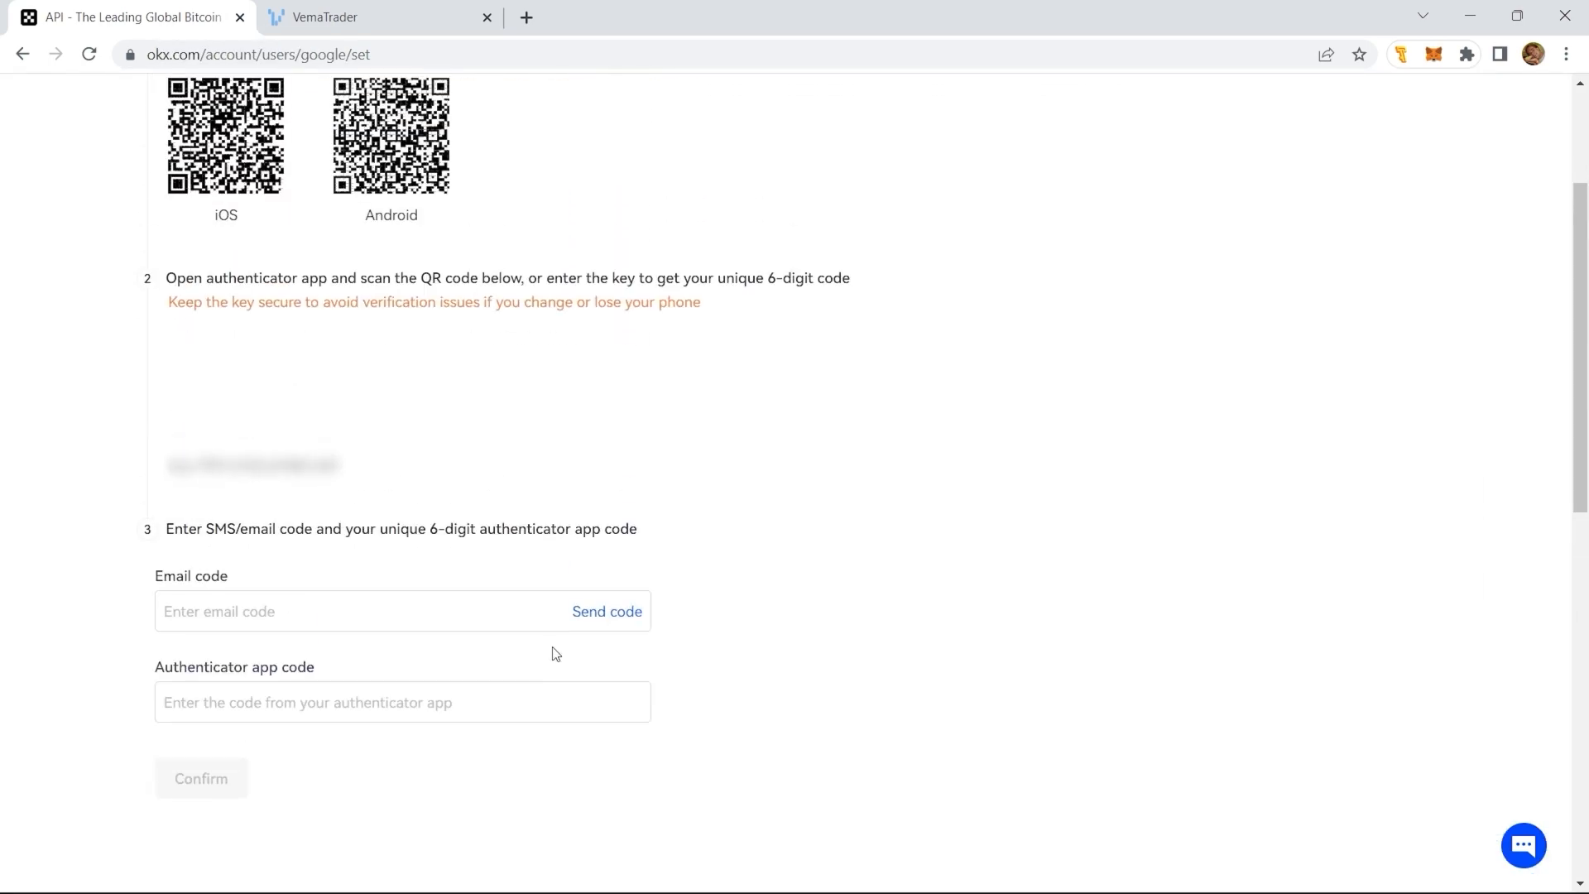
Enter the emailed verification code and the authenticator code, and confirm the link
click(497, 700)
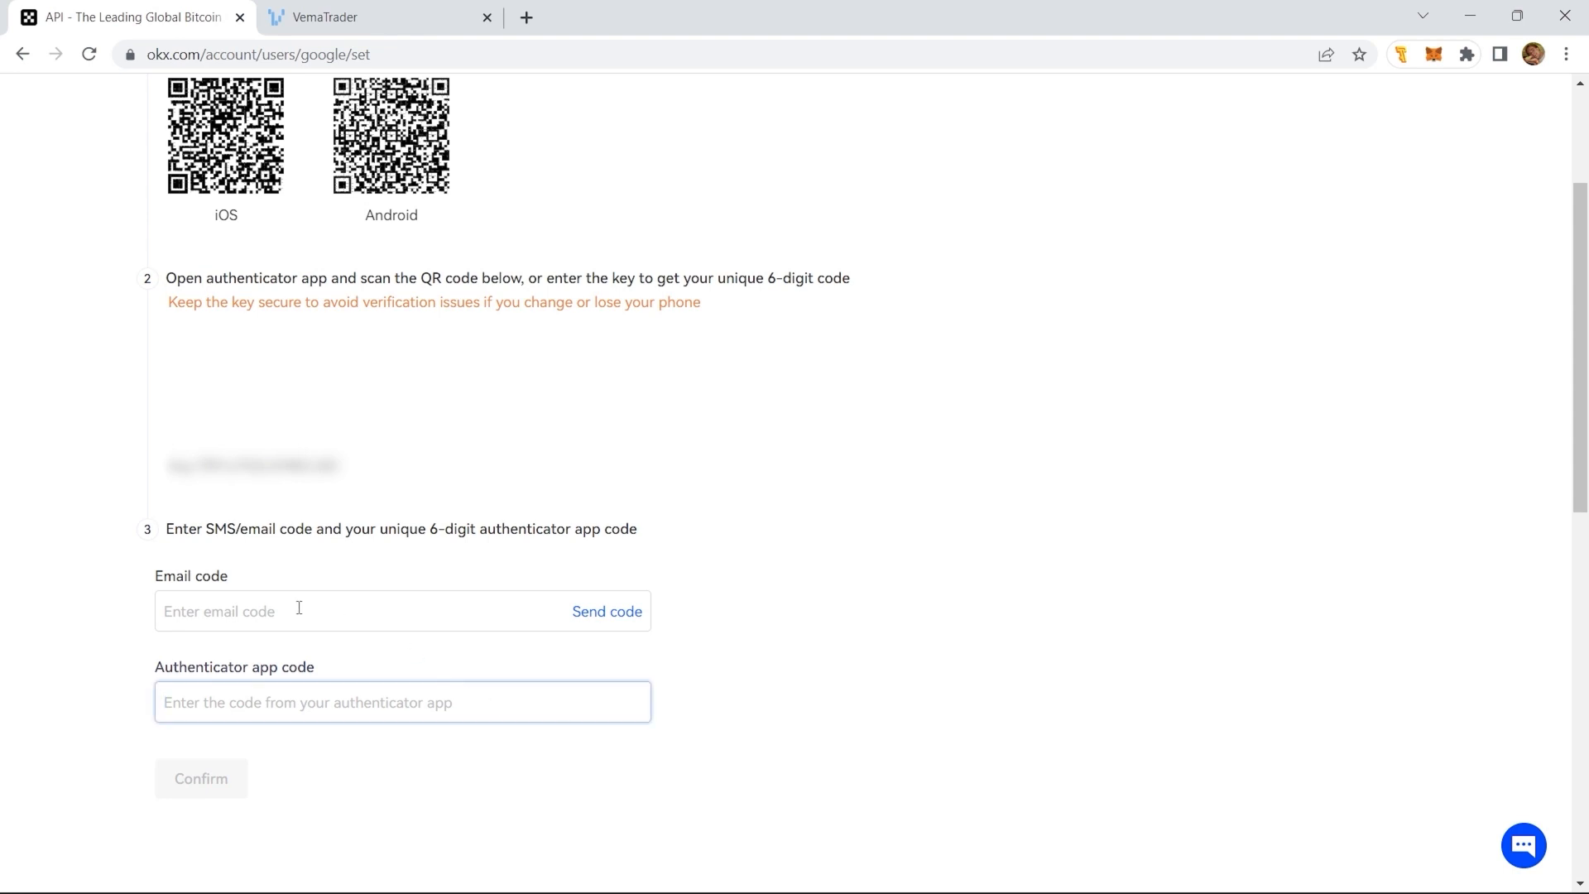
drag(157, 582, 325, 582)
click(327, 582)
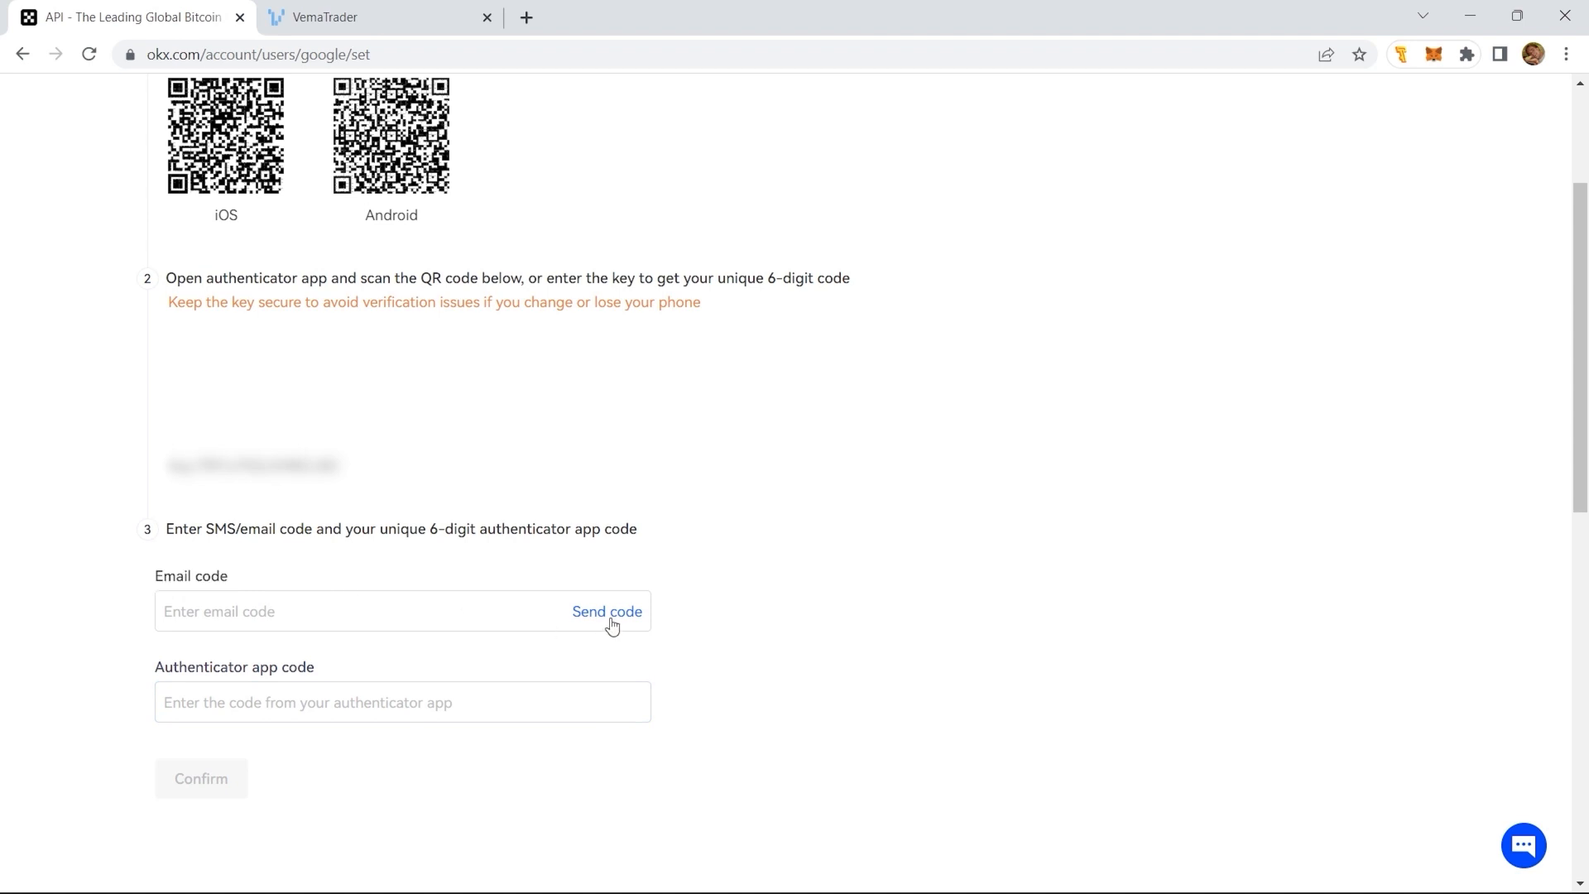
click(610, 617)
click(502, 615)
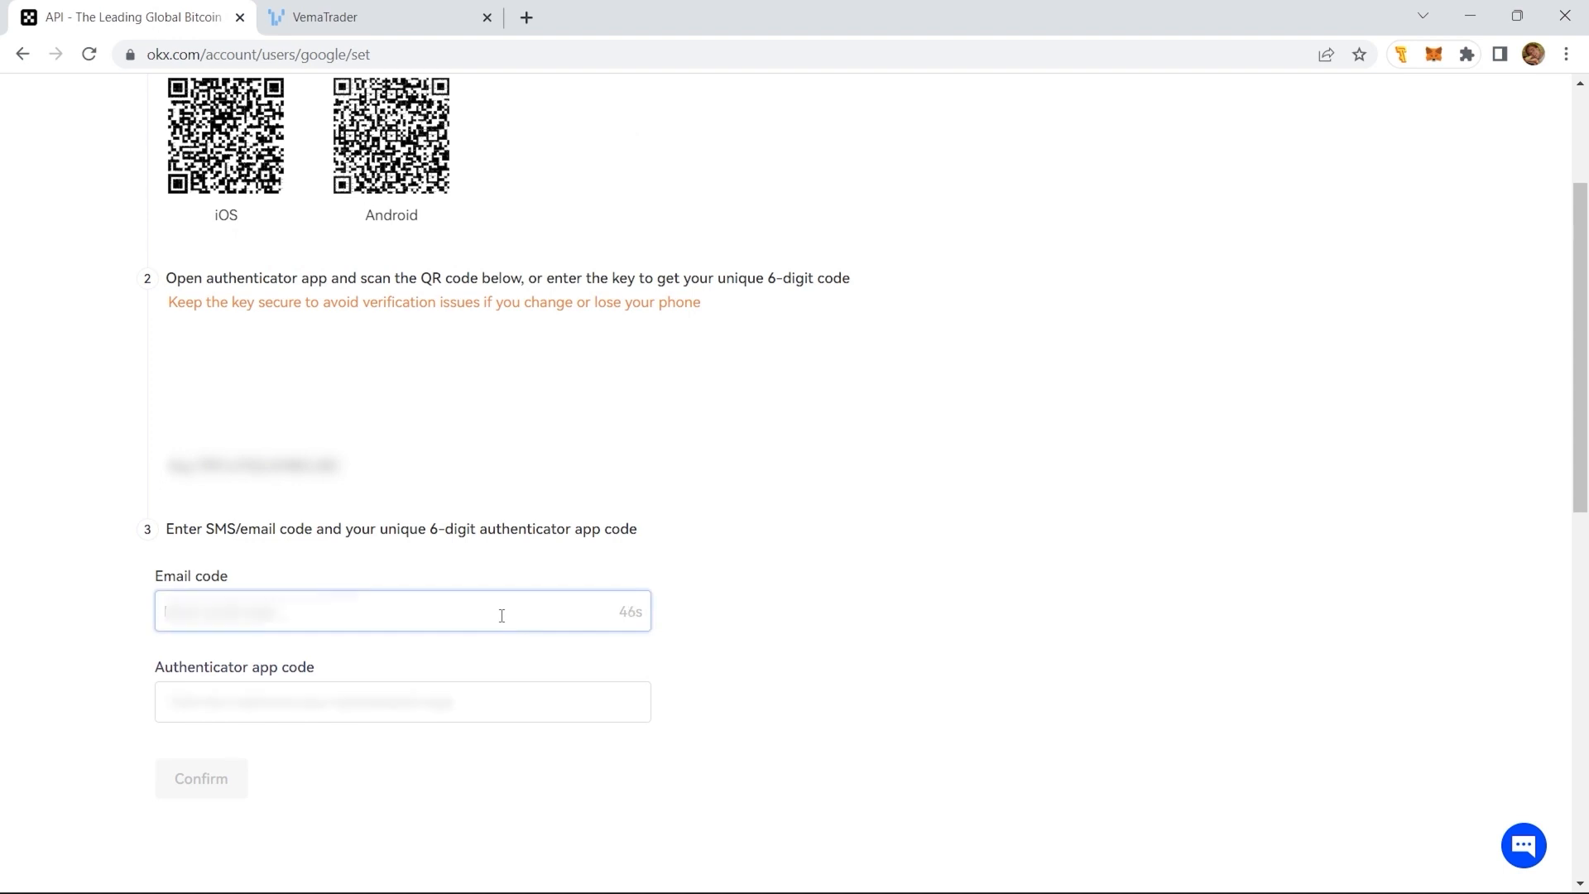
key(ctrl+v)
key(Tab)
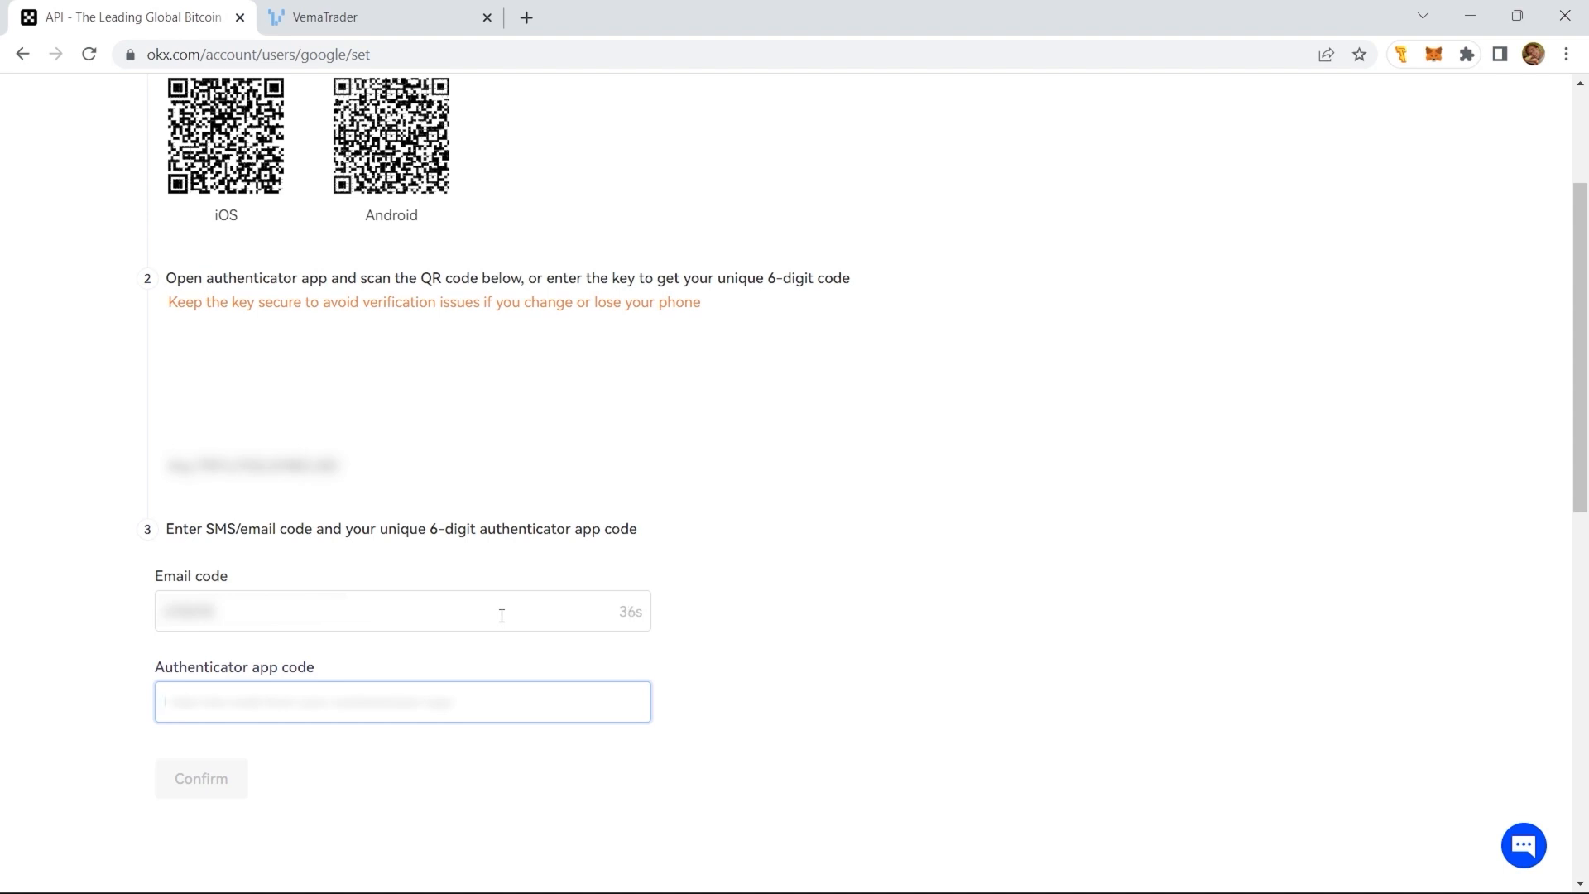
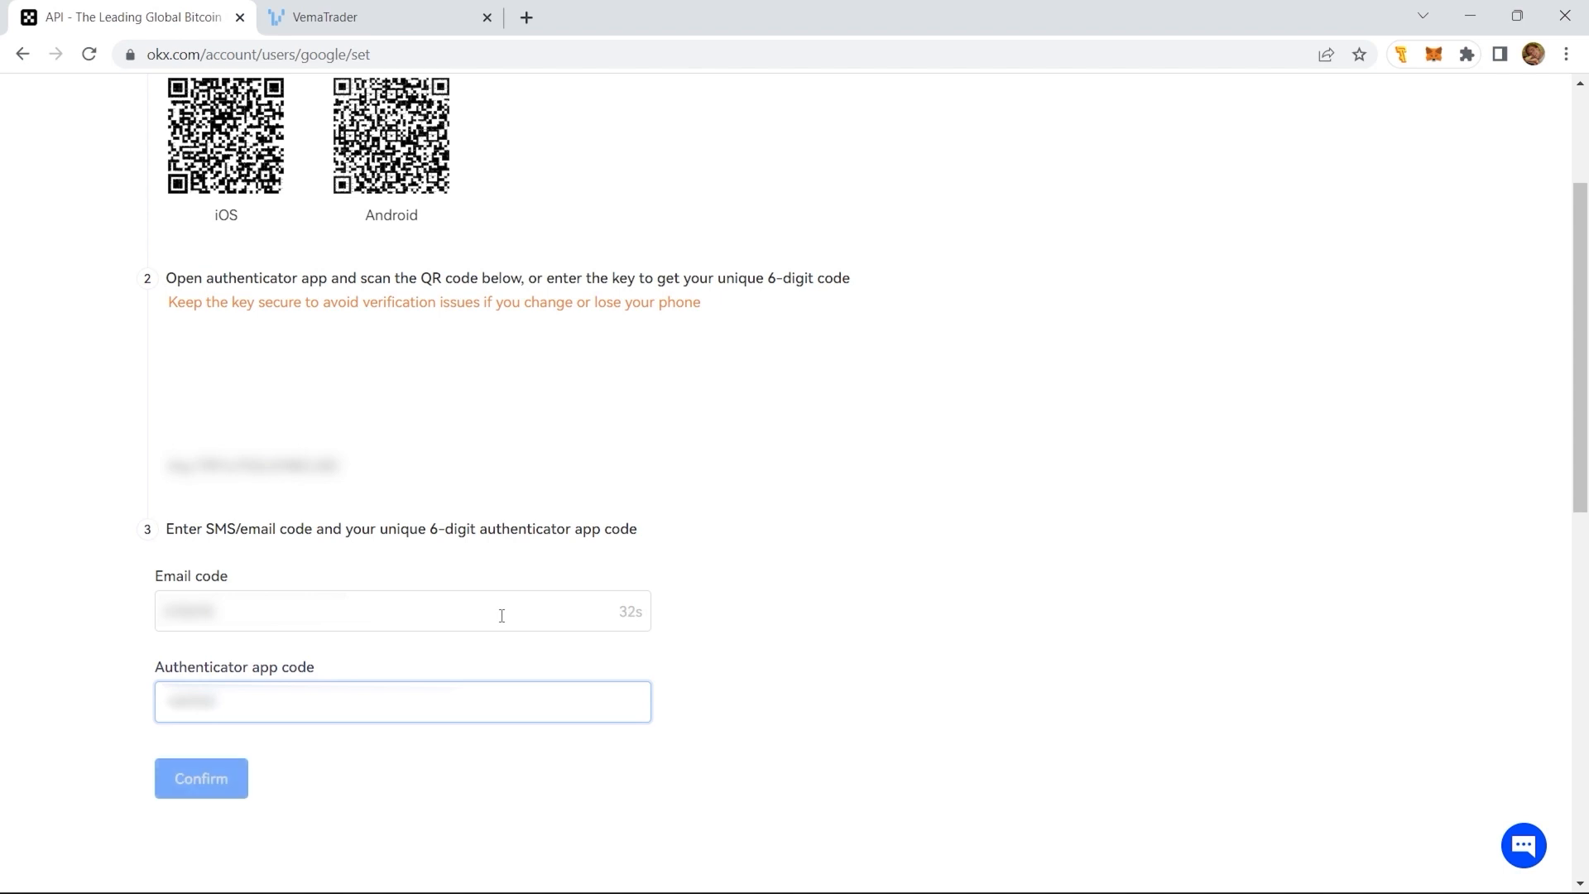
click(211, 778)
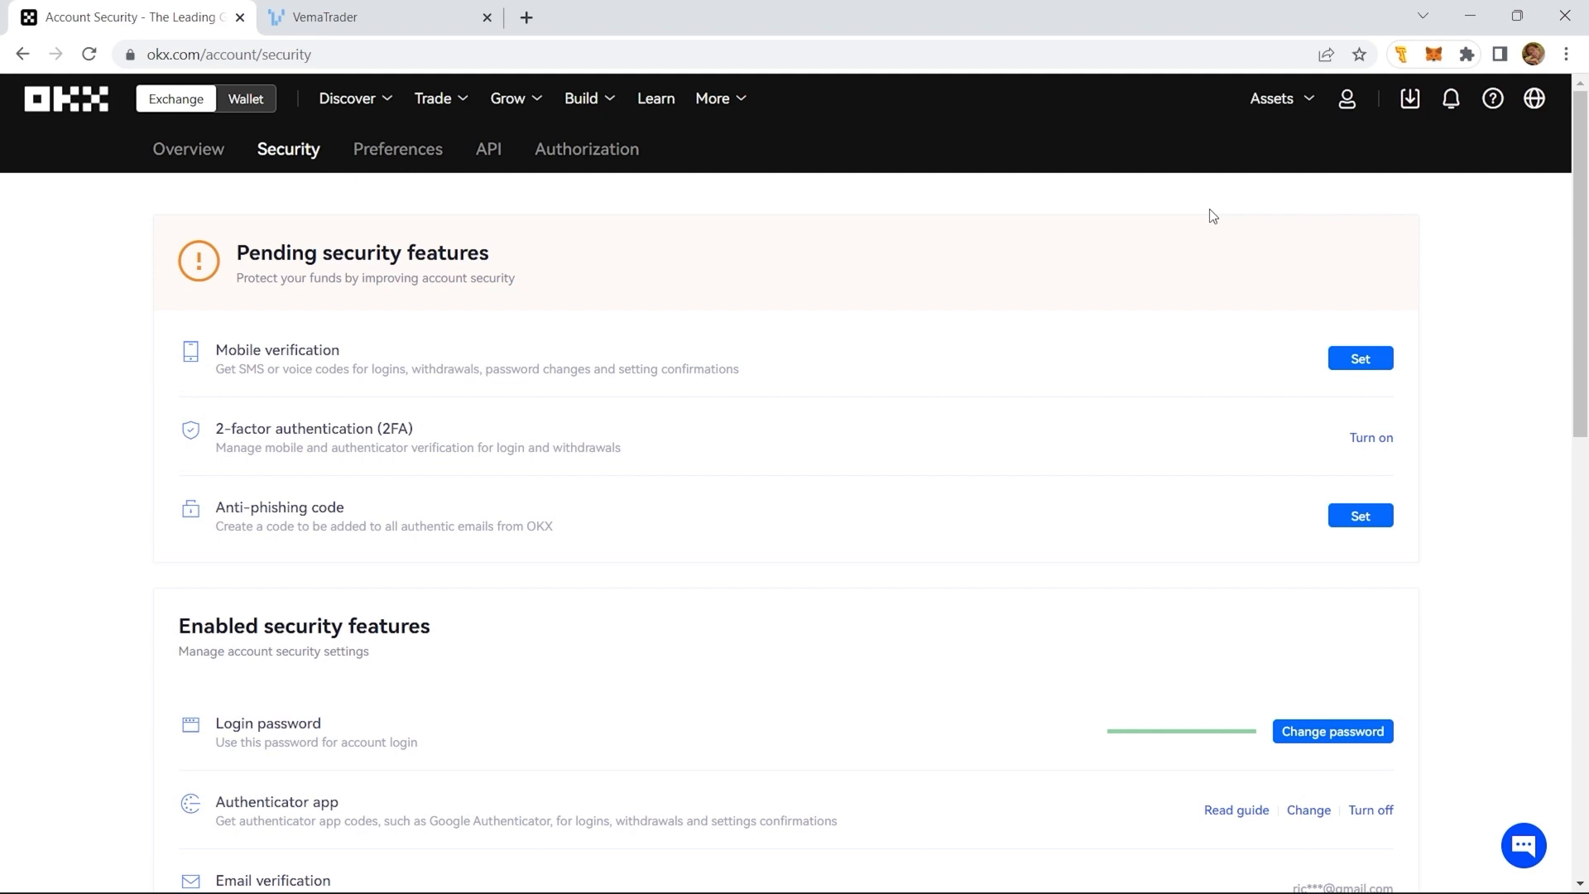
From the account menu's API page, start a new V5 API key
mouse_move(1350, 104)
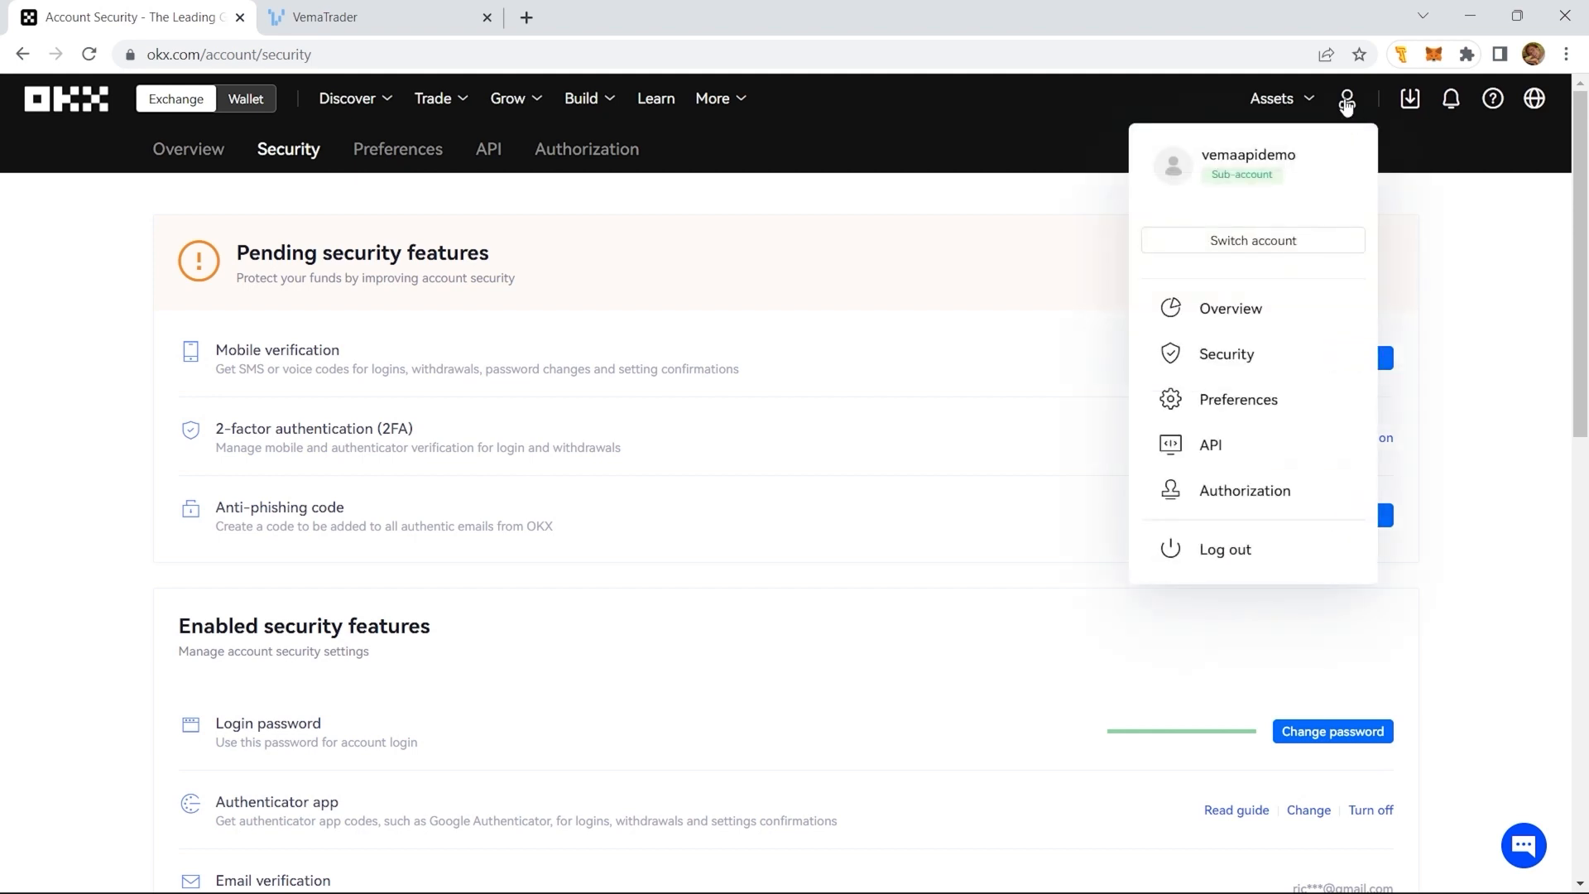
click(1236, 454)
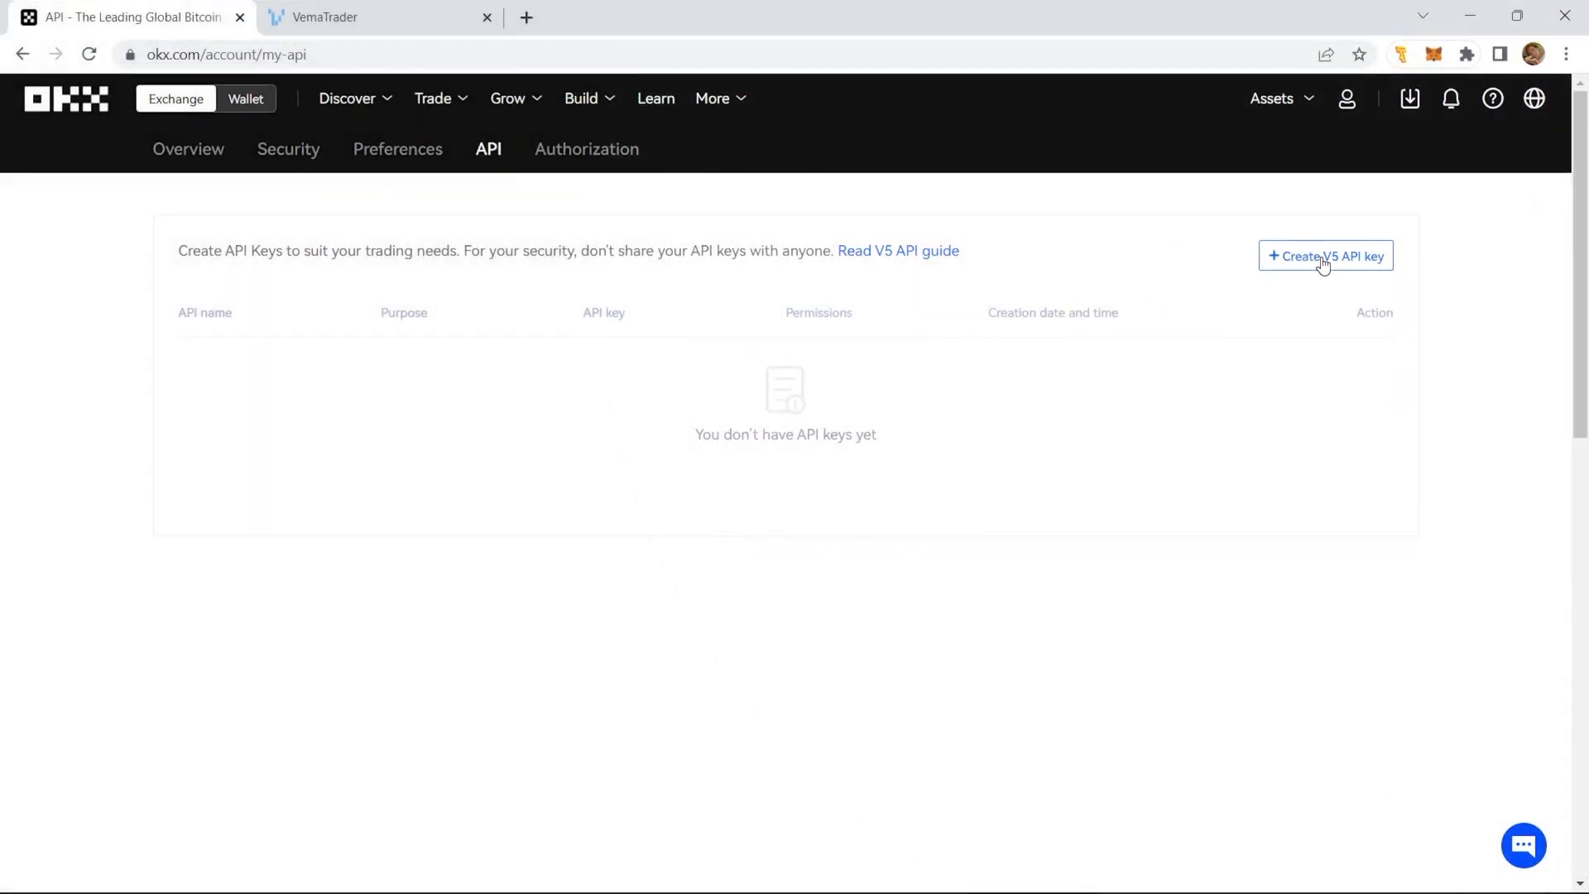
click(1323, 259)
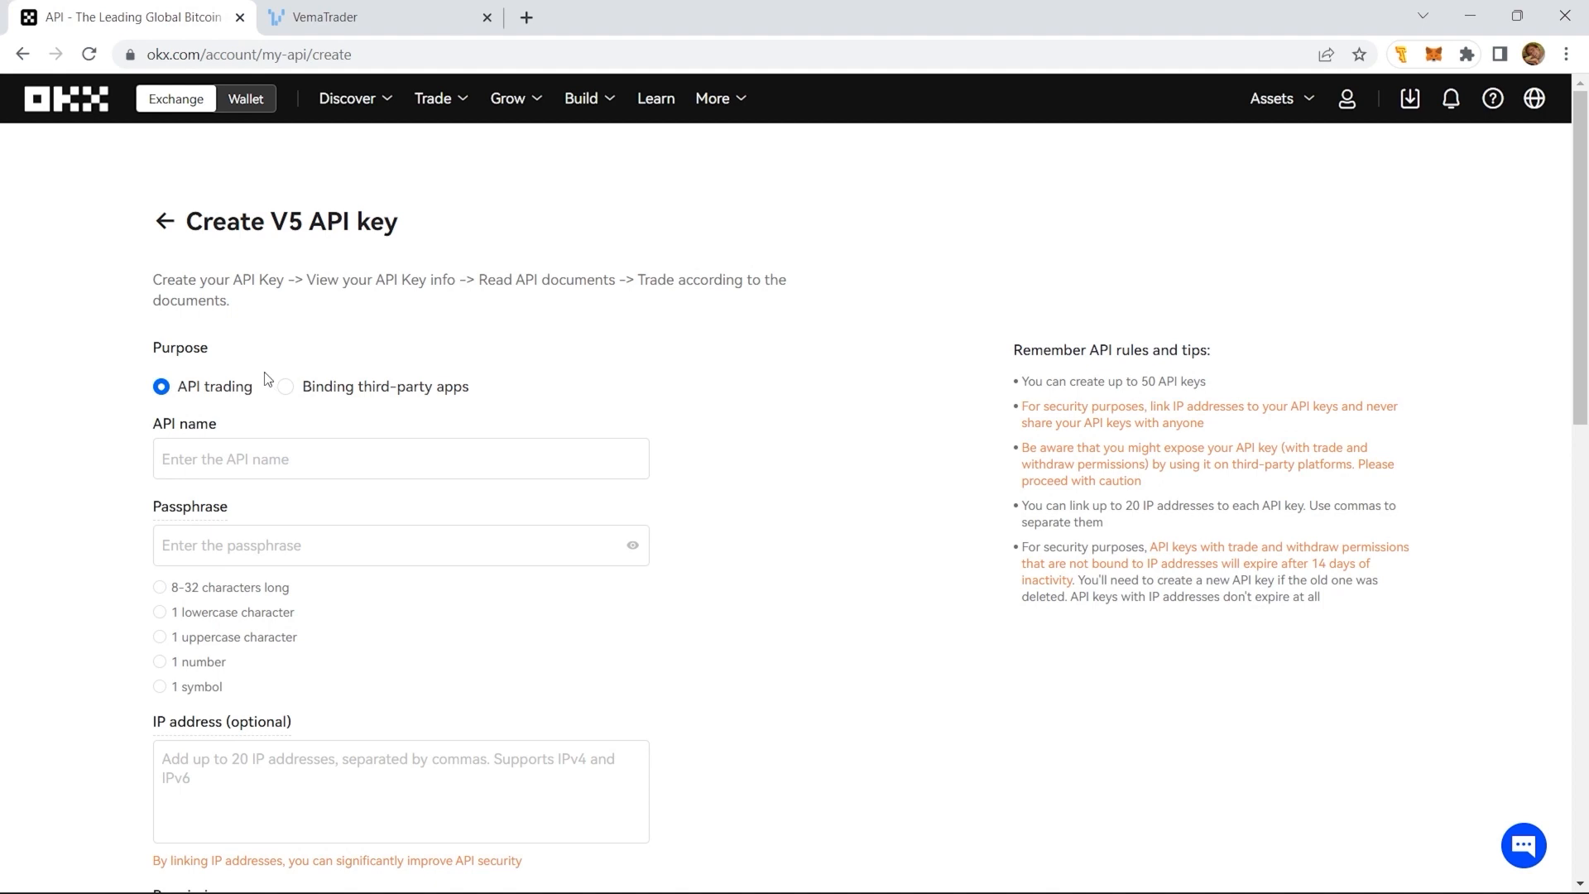
Name the key OKXVEMATrader and paste a passphrase that meets all requirements
click(188, 452)
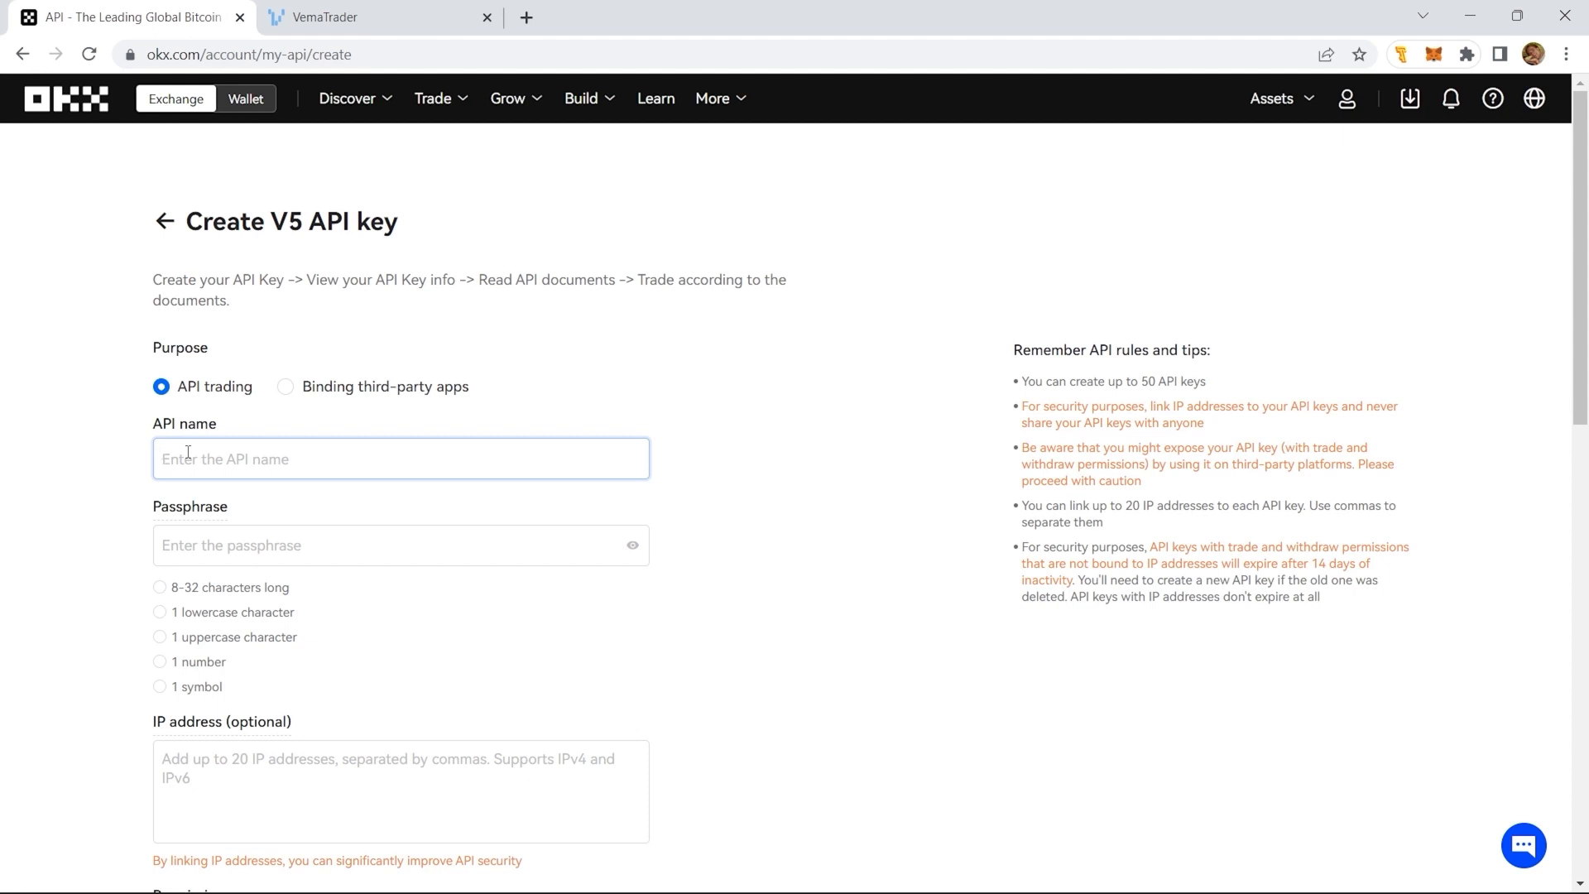
text(OKXVEMATrader)
key(Tab)
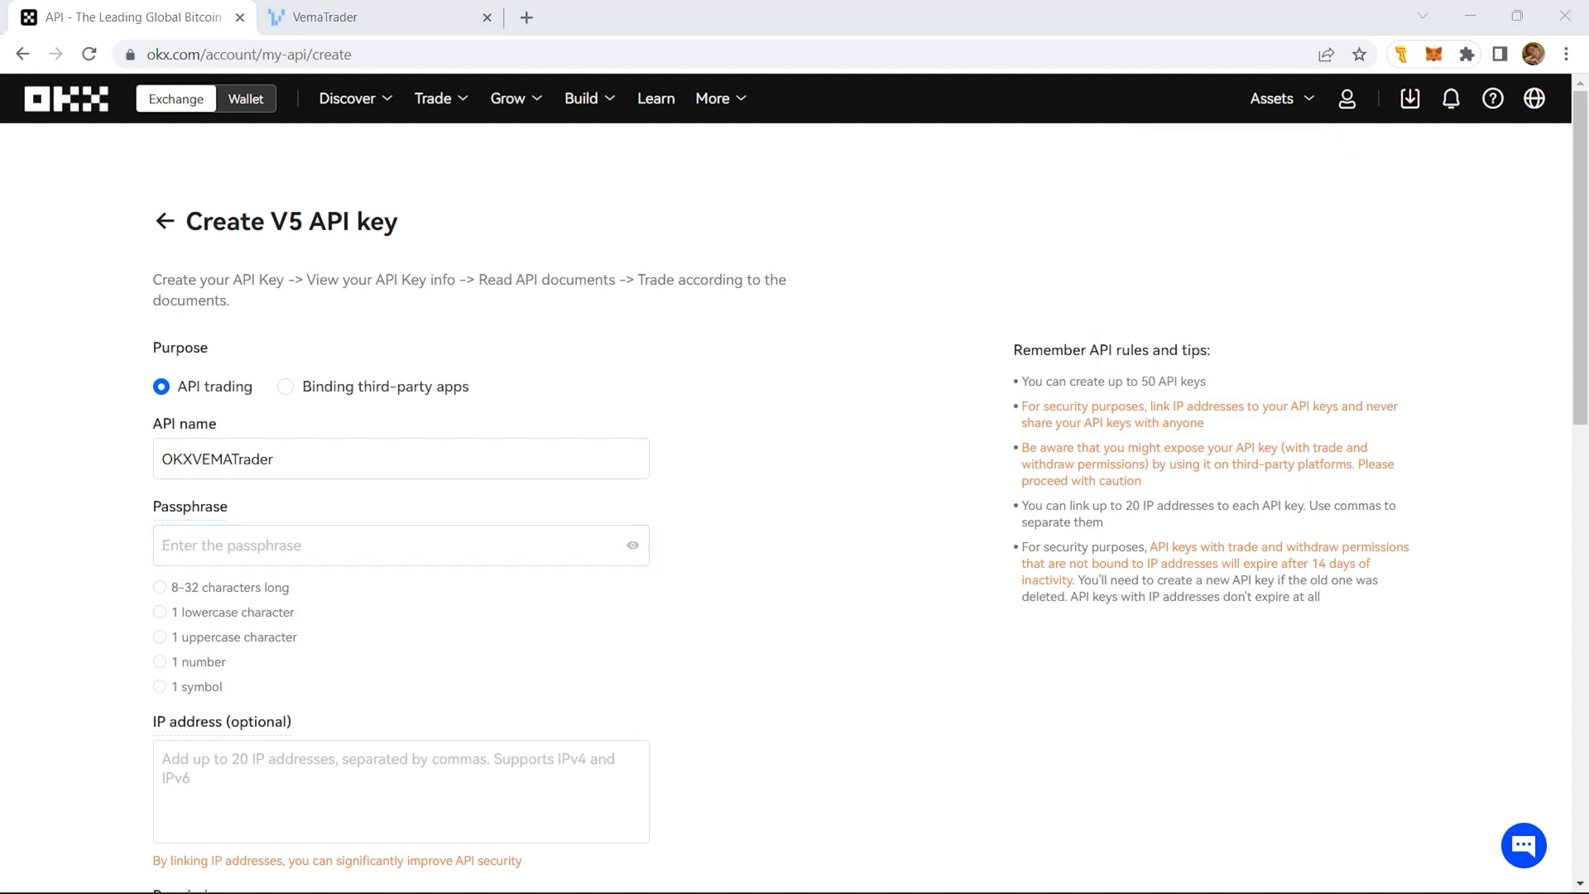
click(461, 562)
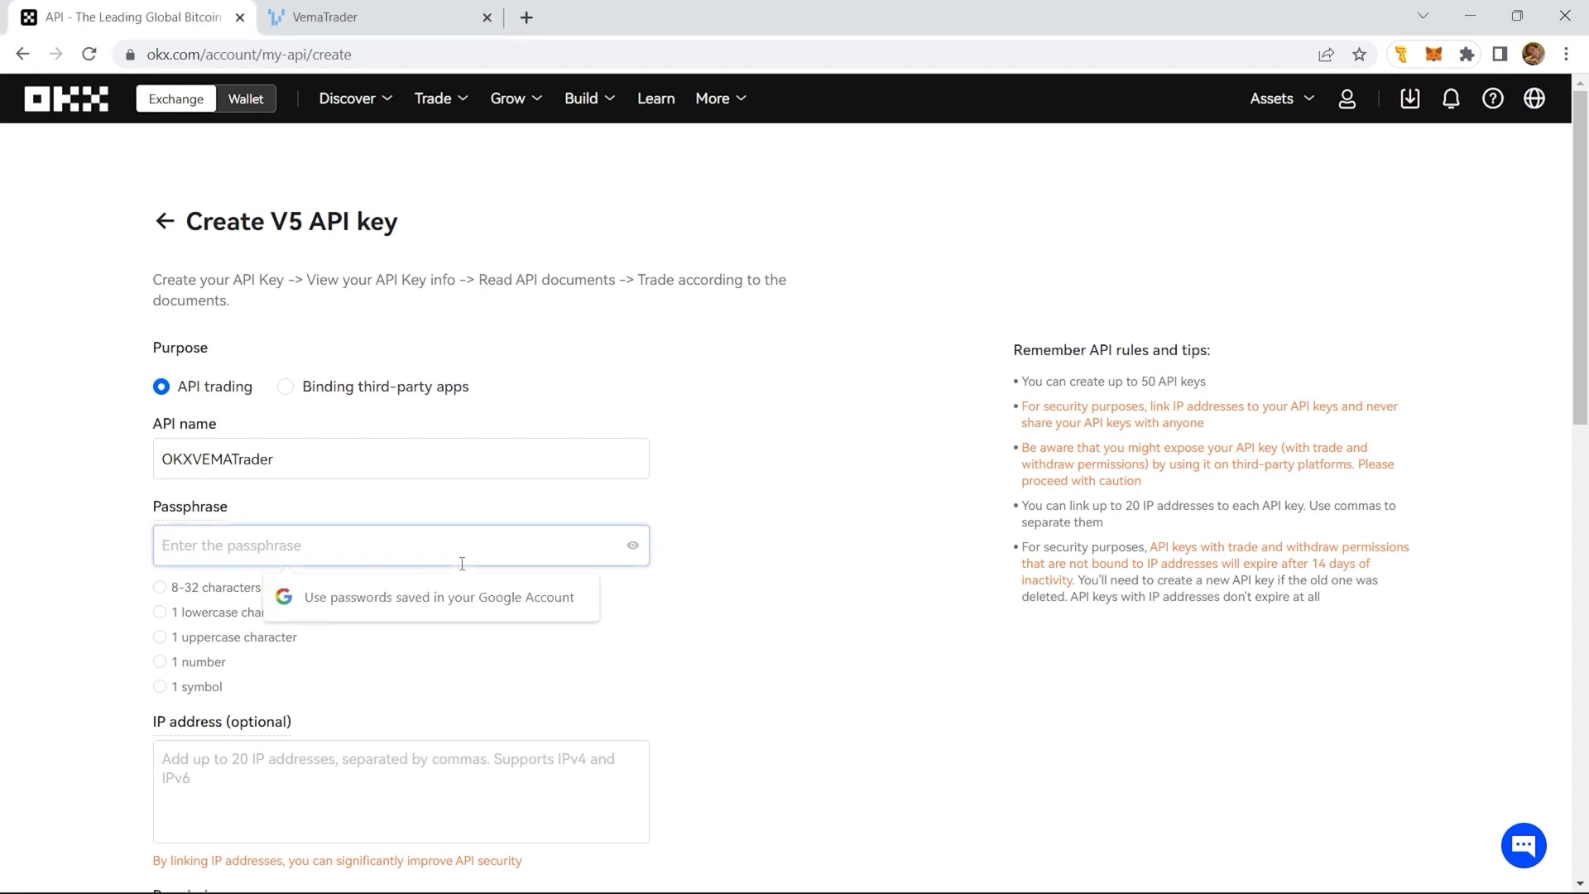
key(ctrl+v)
click(788, 574)
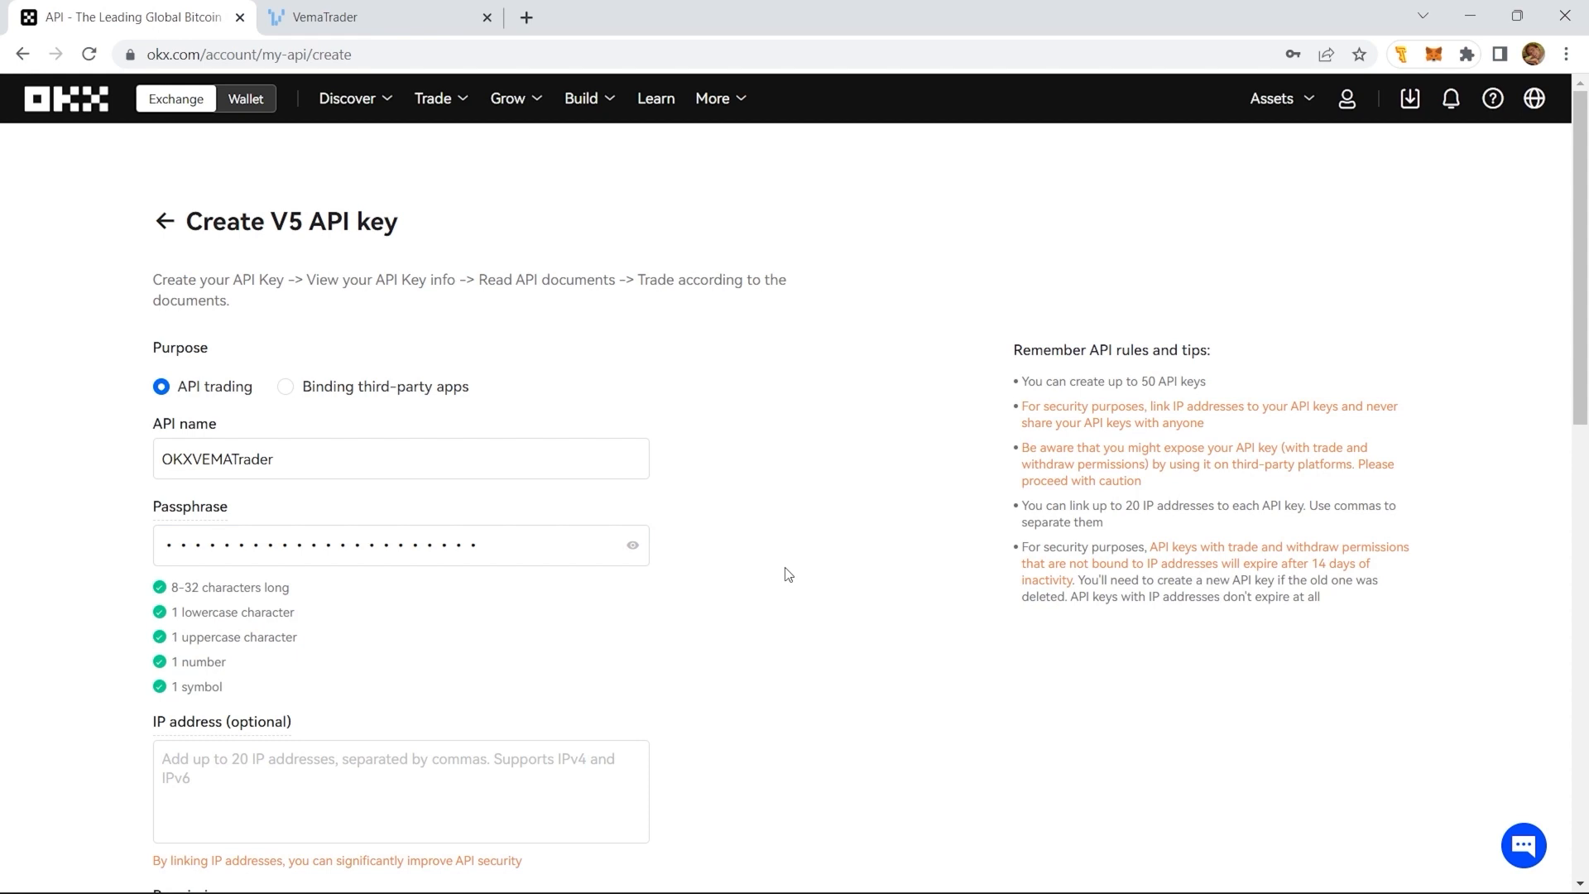
scroll(788, 575, down, 2)
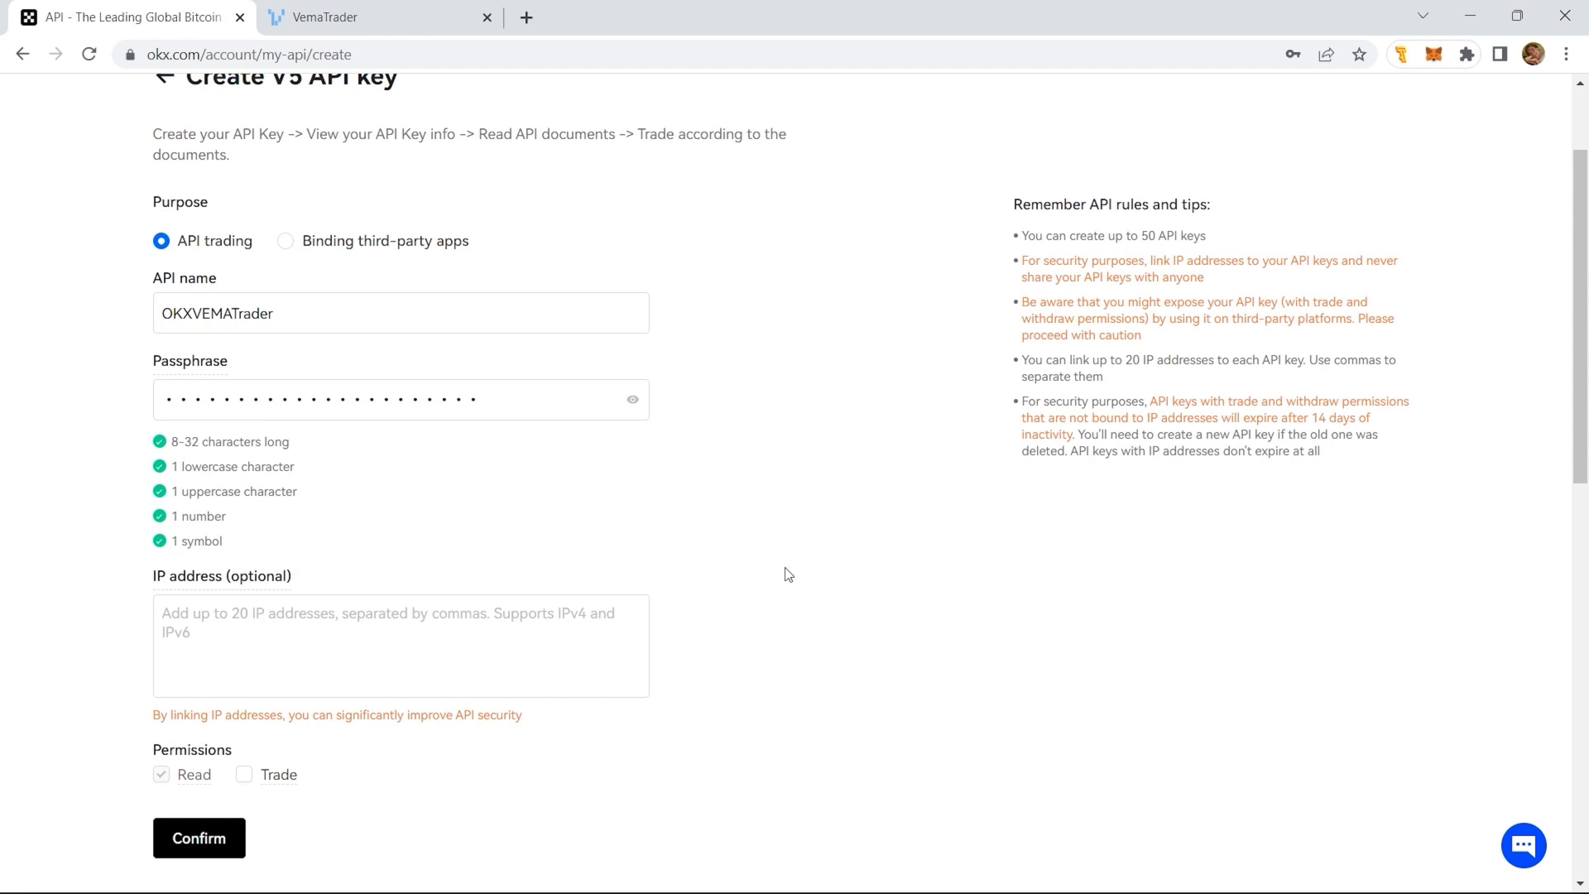
scroll(788, 575, down, 1)
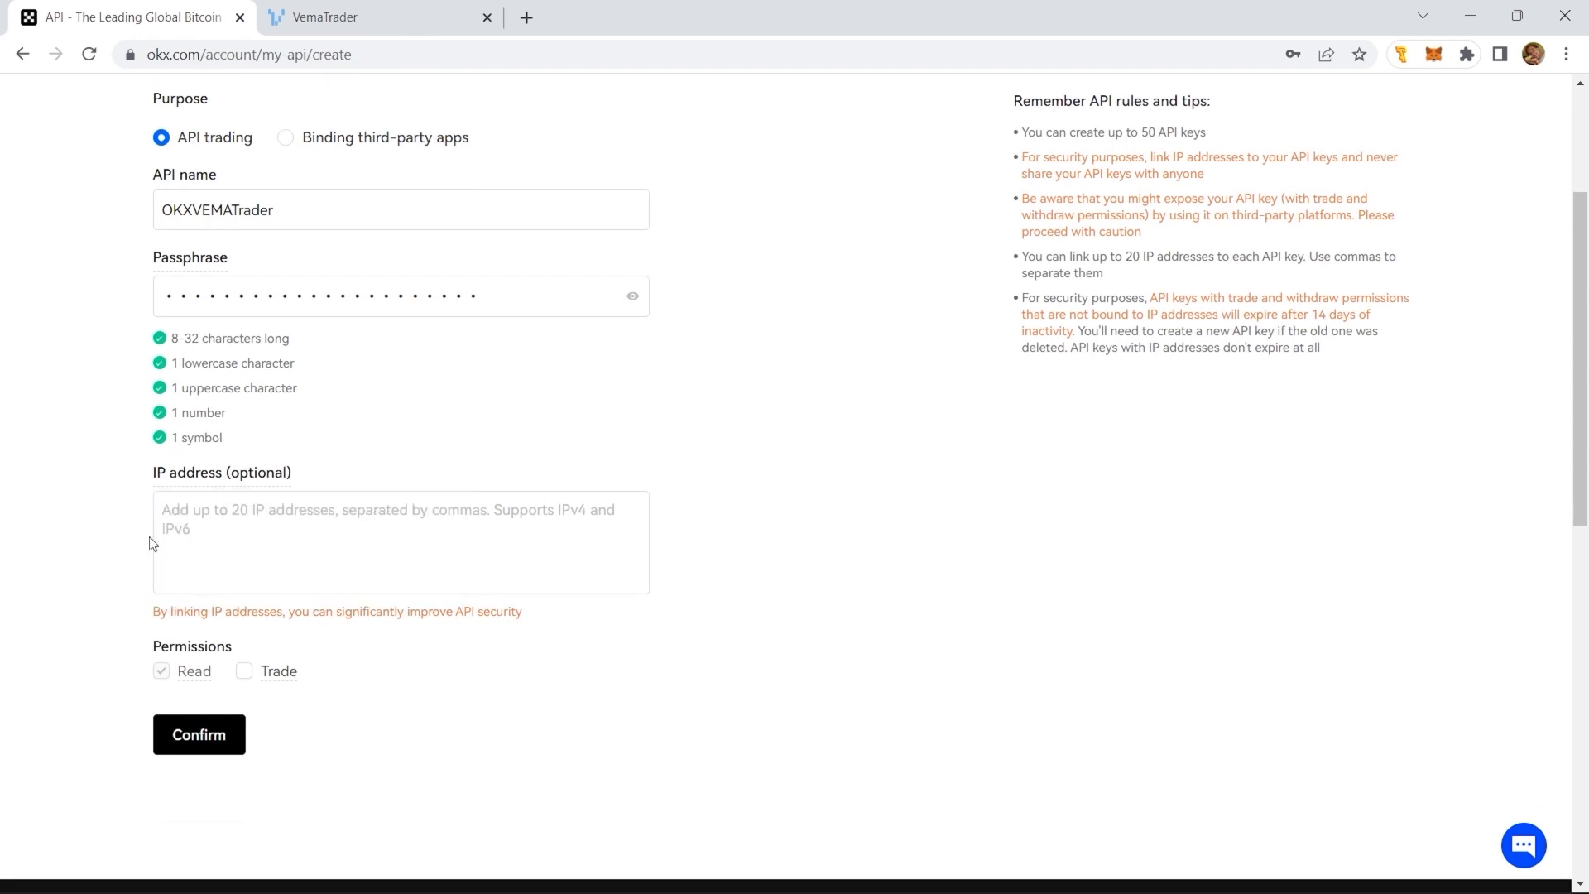
scroll(134, 561, down, 3)
scroll(143, 501, up, 1)
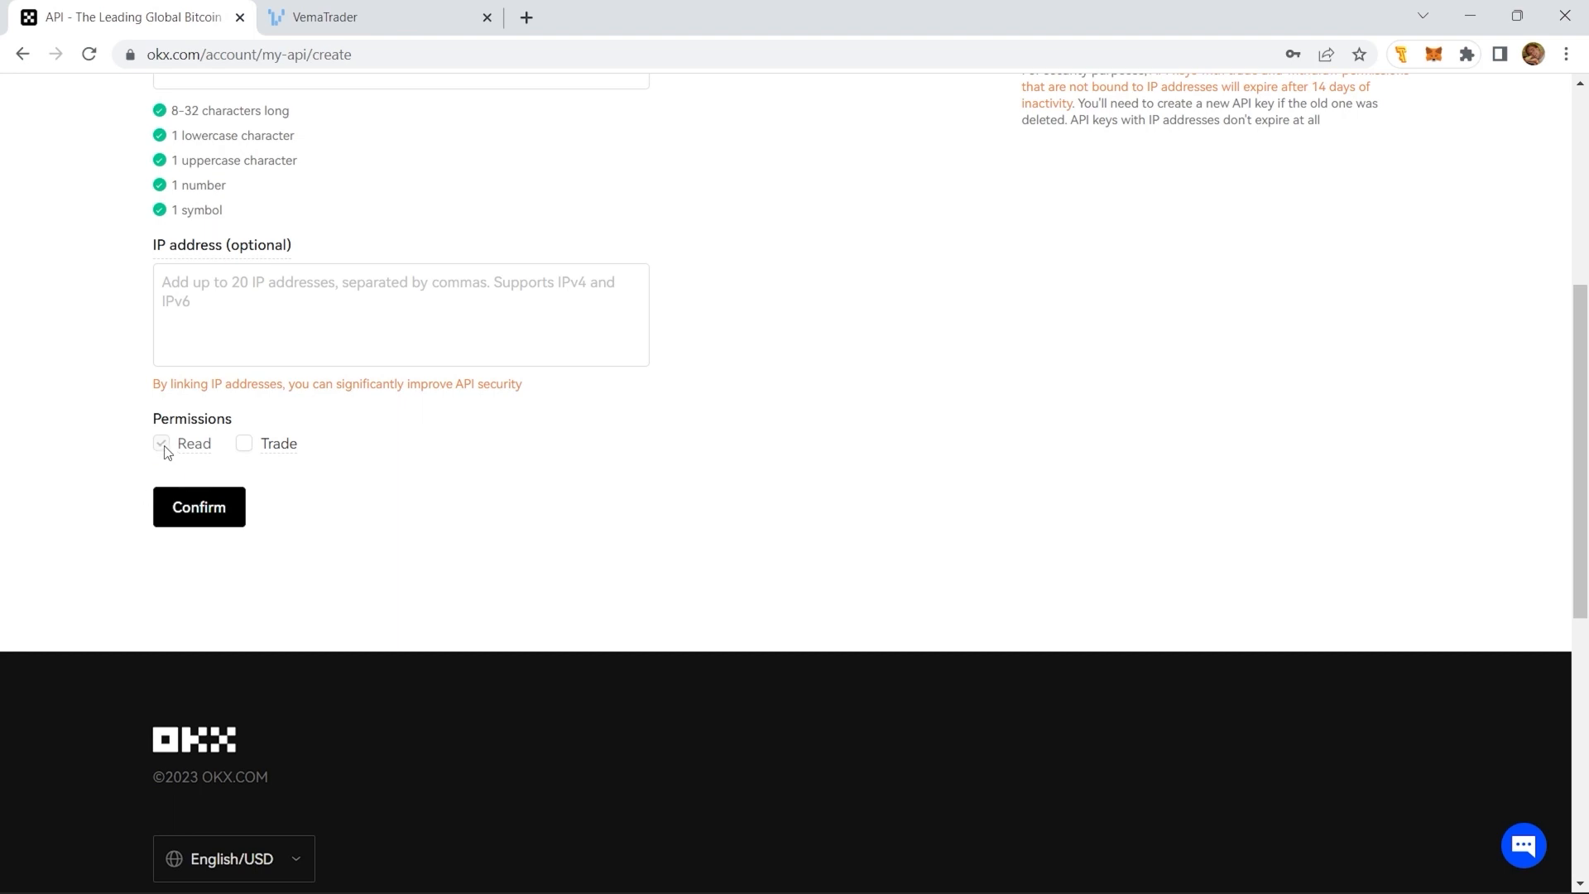
Add Trade permission, submit the key, and confirm with the authenticator app code
click(245, 447)
click(234, 504)
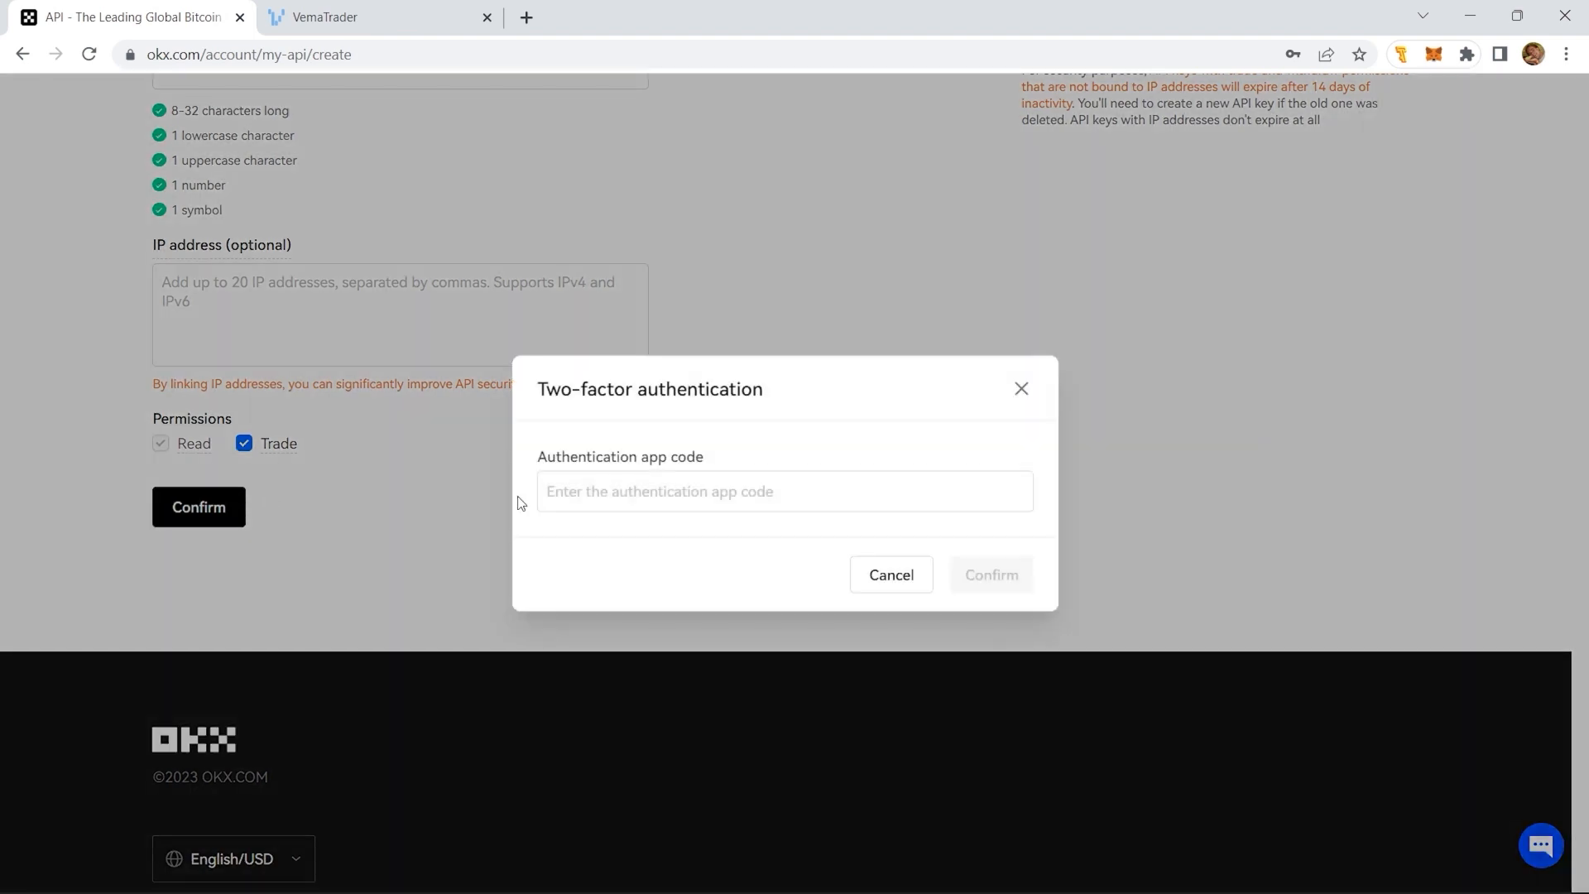
click(712, 497)
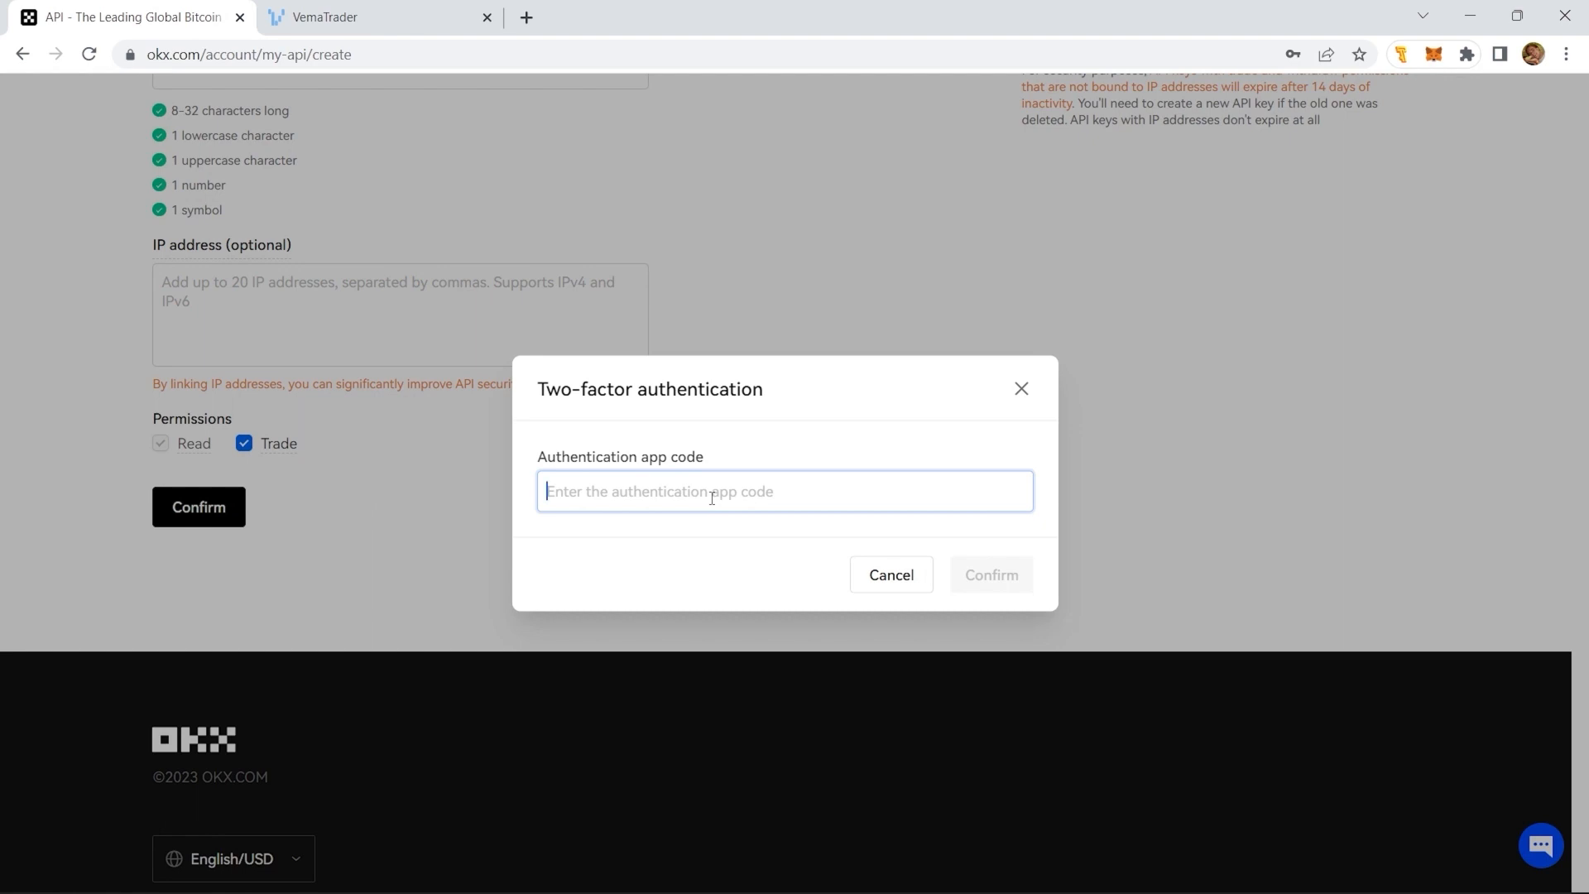
text(******)
click(990, 574)
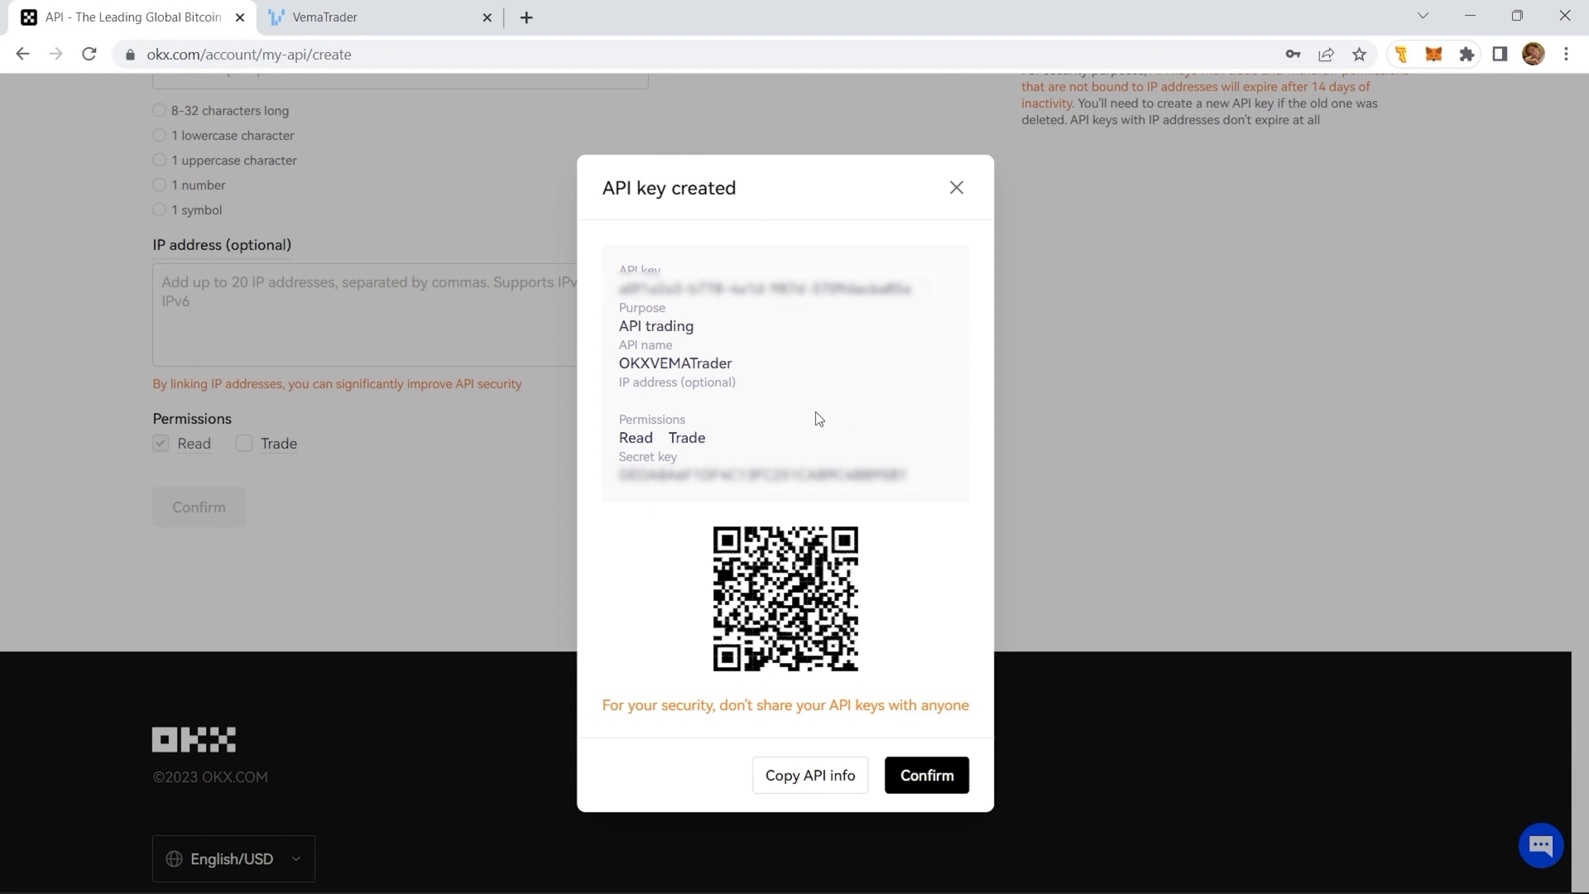
In VemaTrader, enter account name OKXVEMATrader and paste the new OKX API key
key(ctrl+Tab)
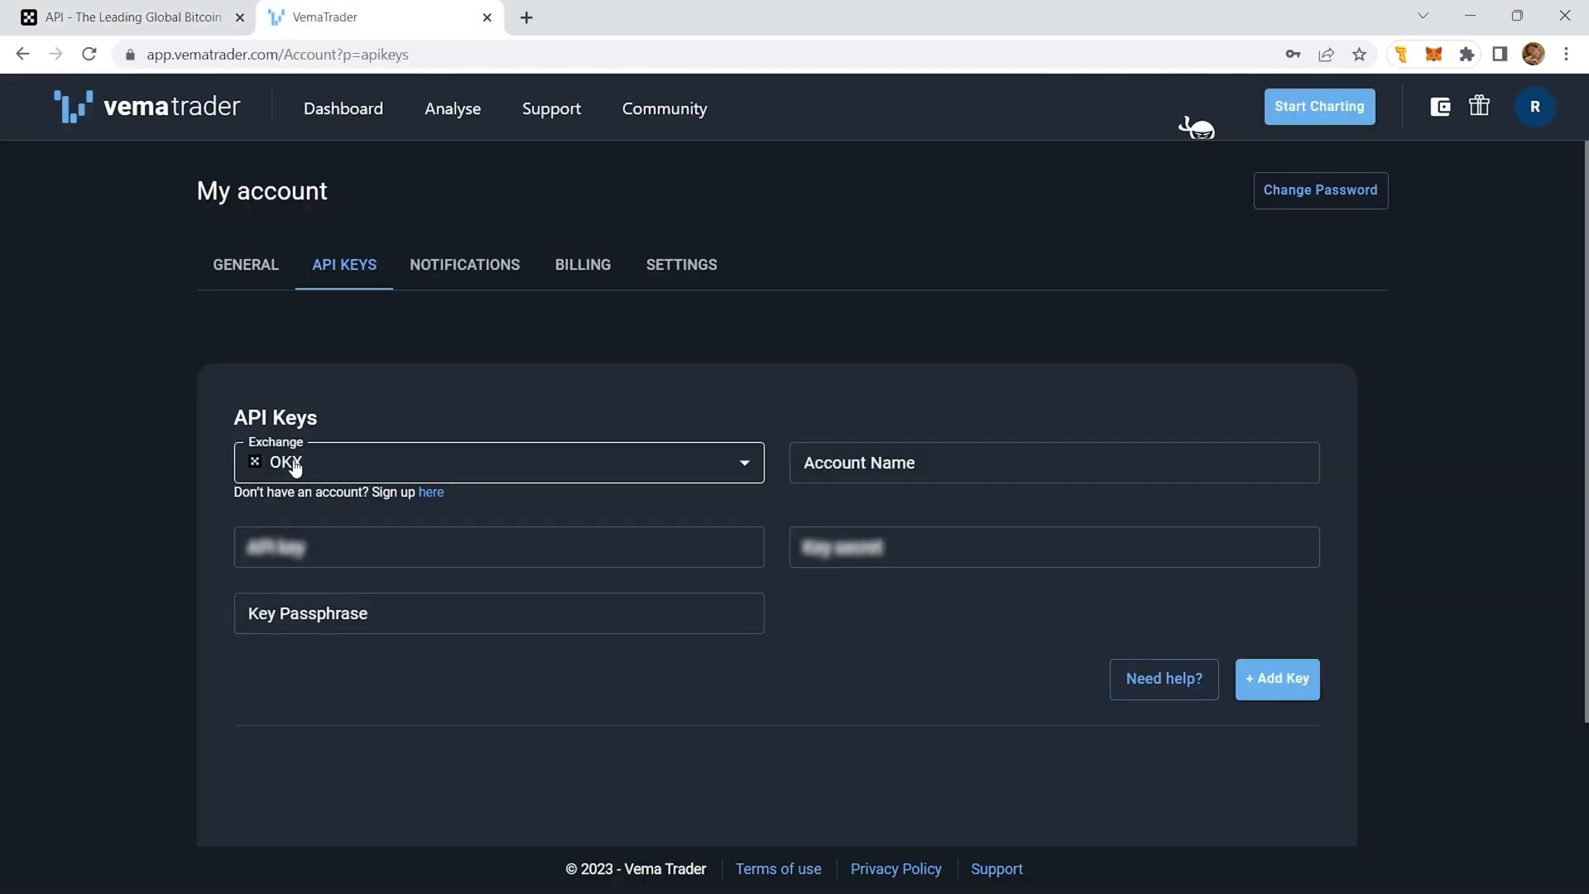
click(963, 464)
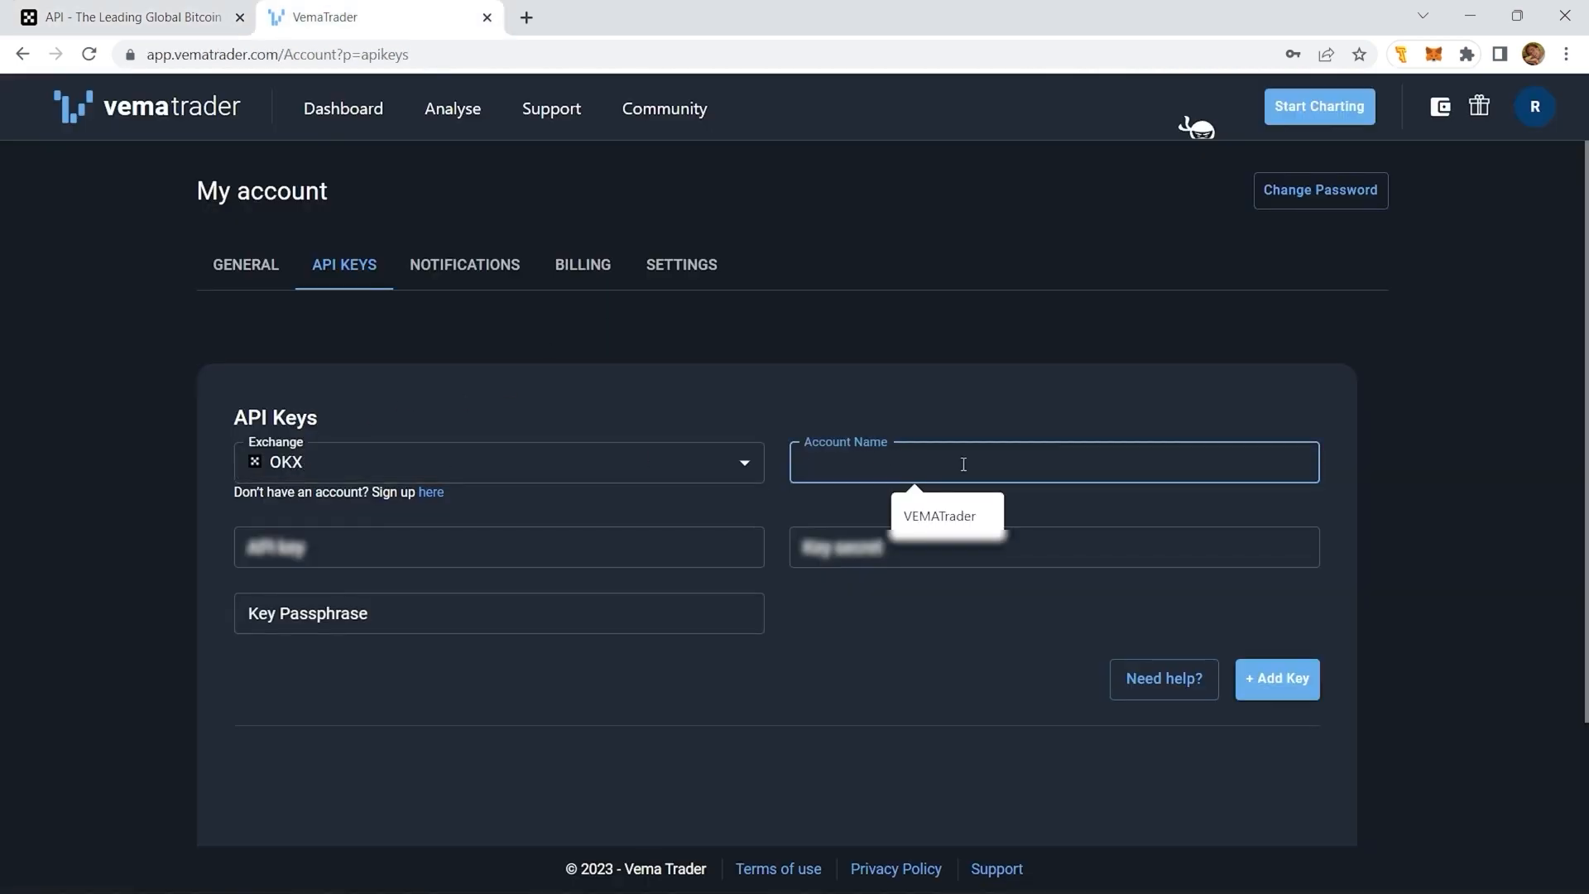
text(OK)
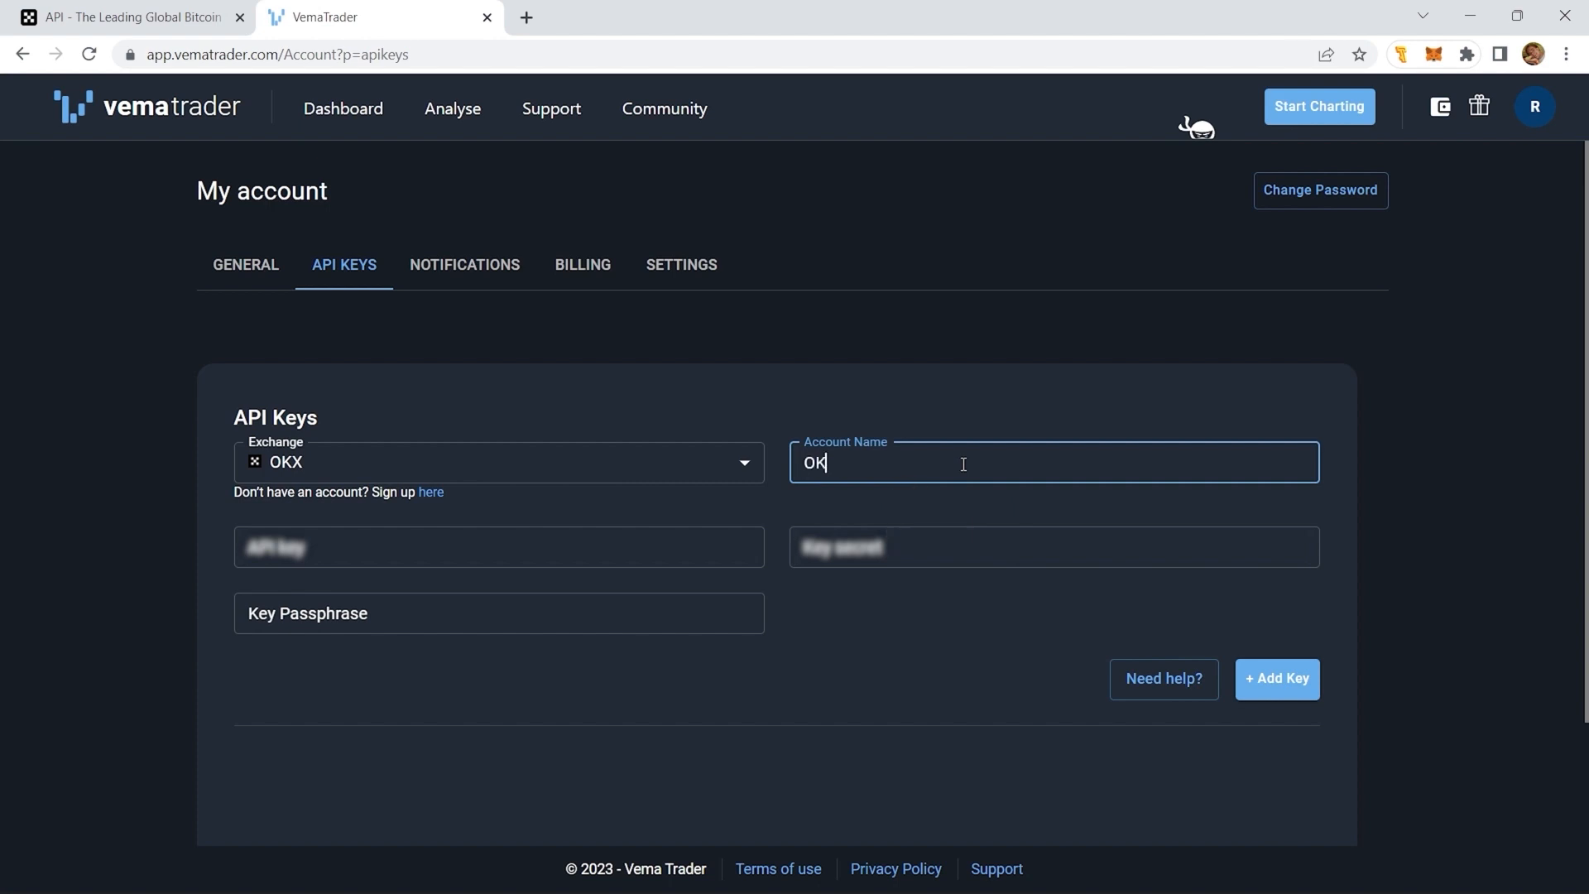
text(XVEMATrader)
click(693, 384)
key(ctrl+Tab)
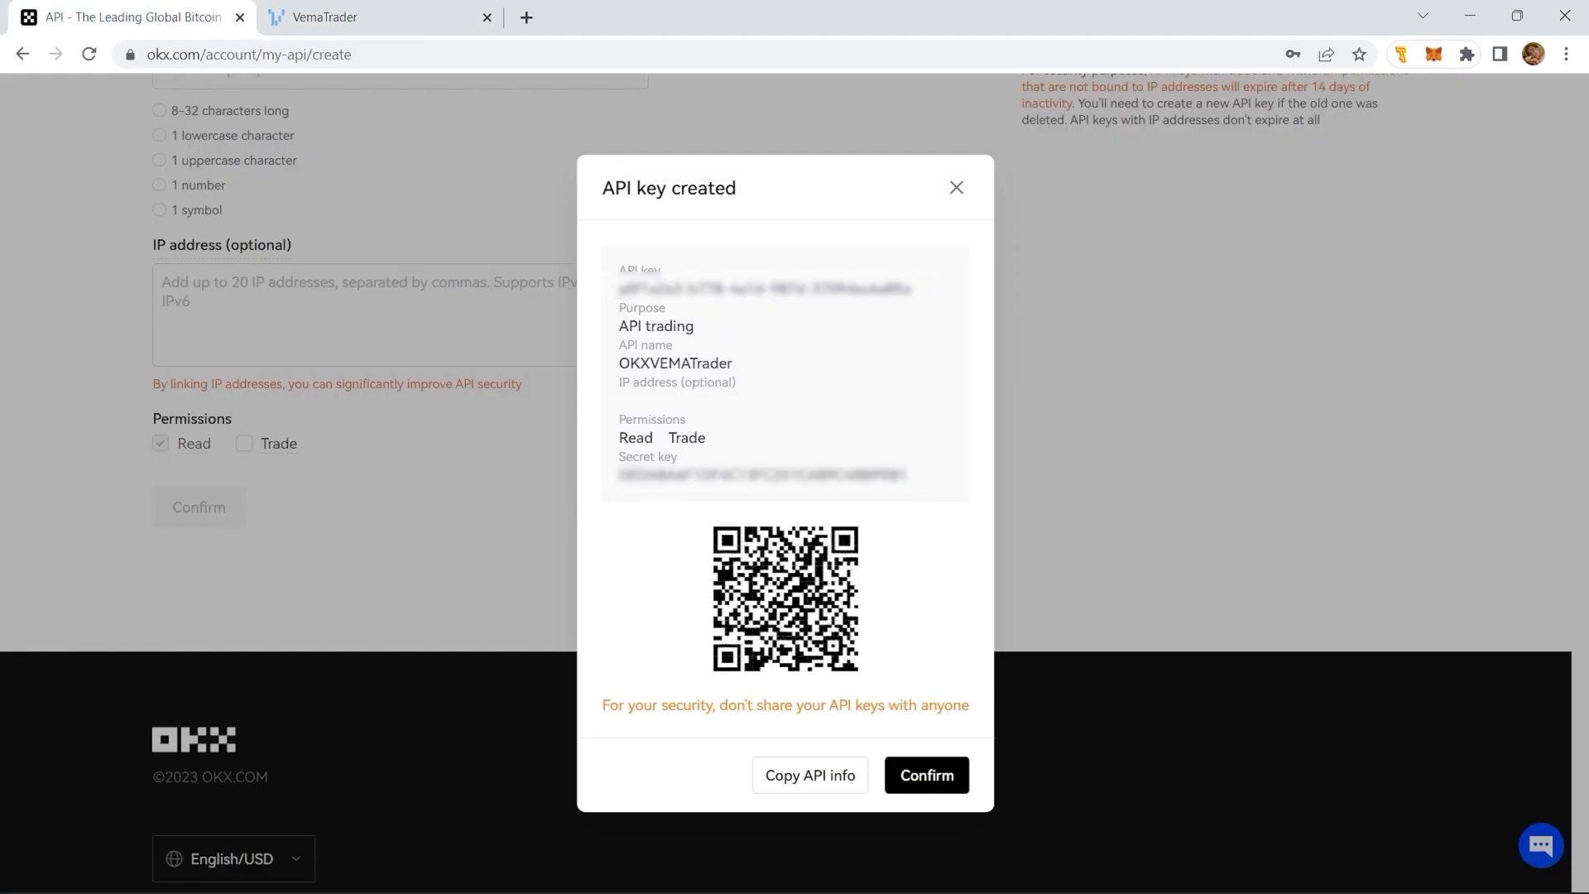
drag(619, 288, 926, 288)
key(ctrl+Tab)
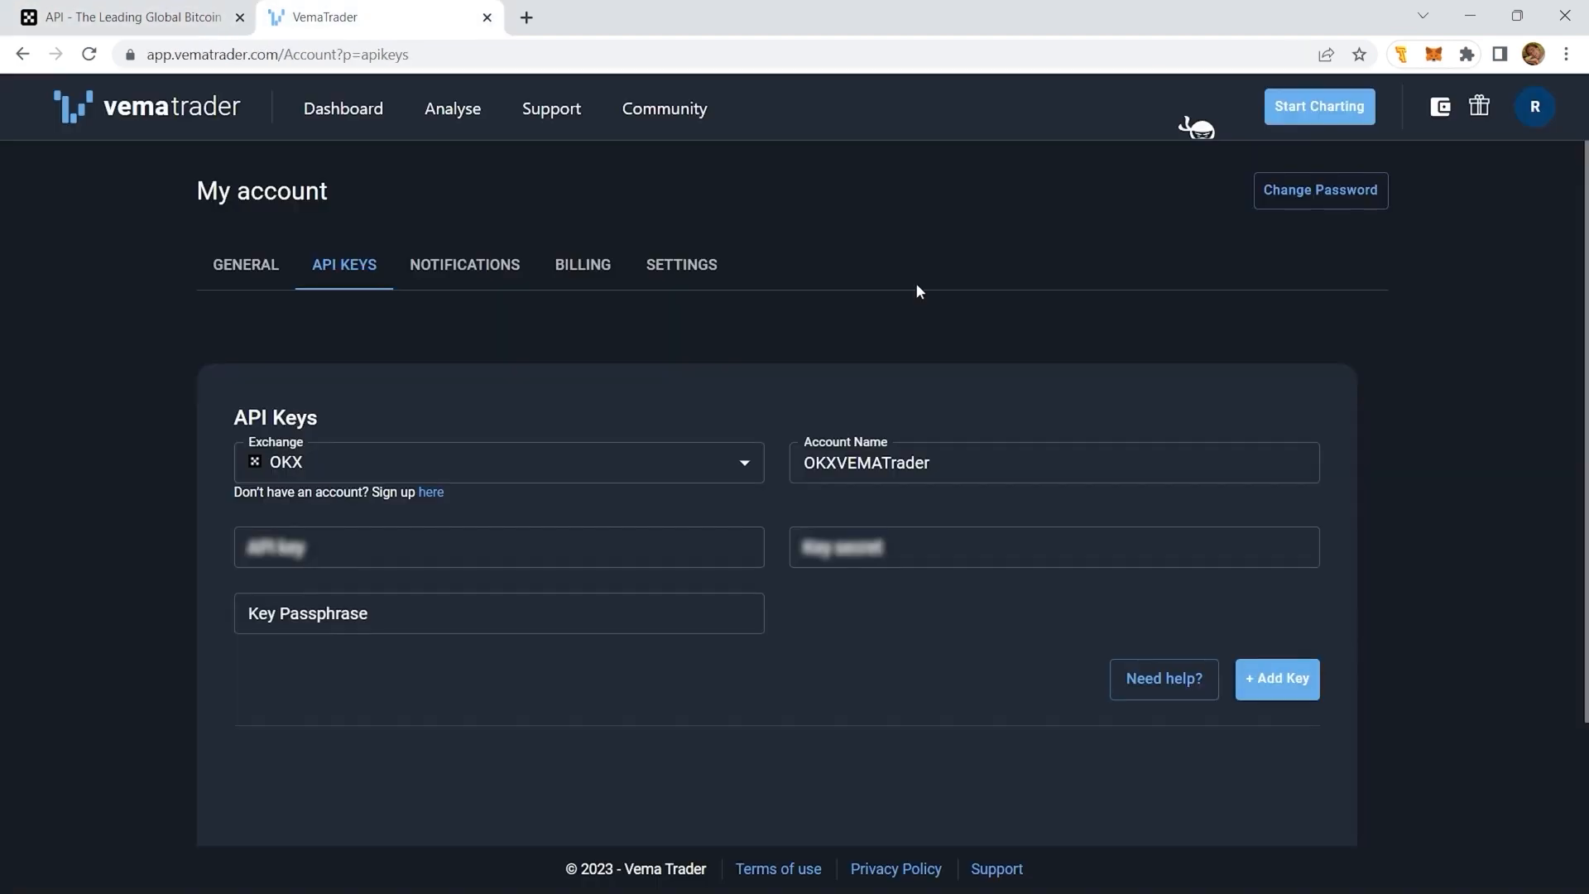
click(524, 542)
key(ctrl+v)
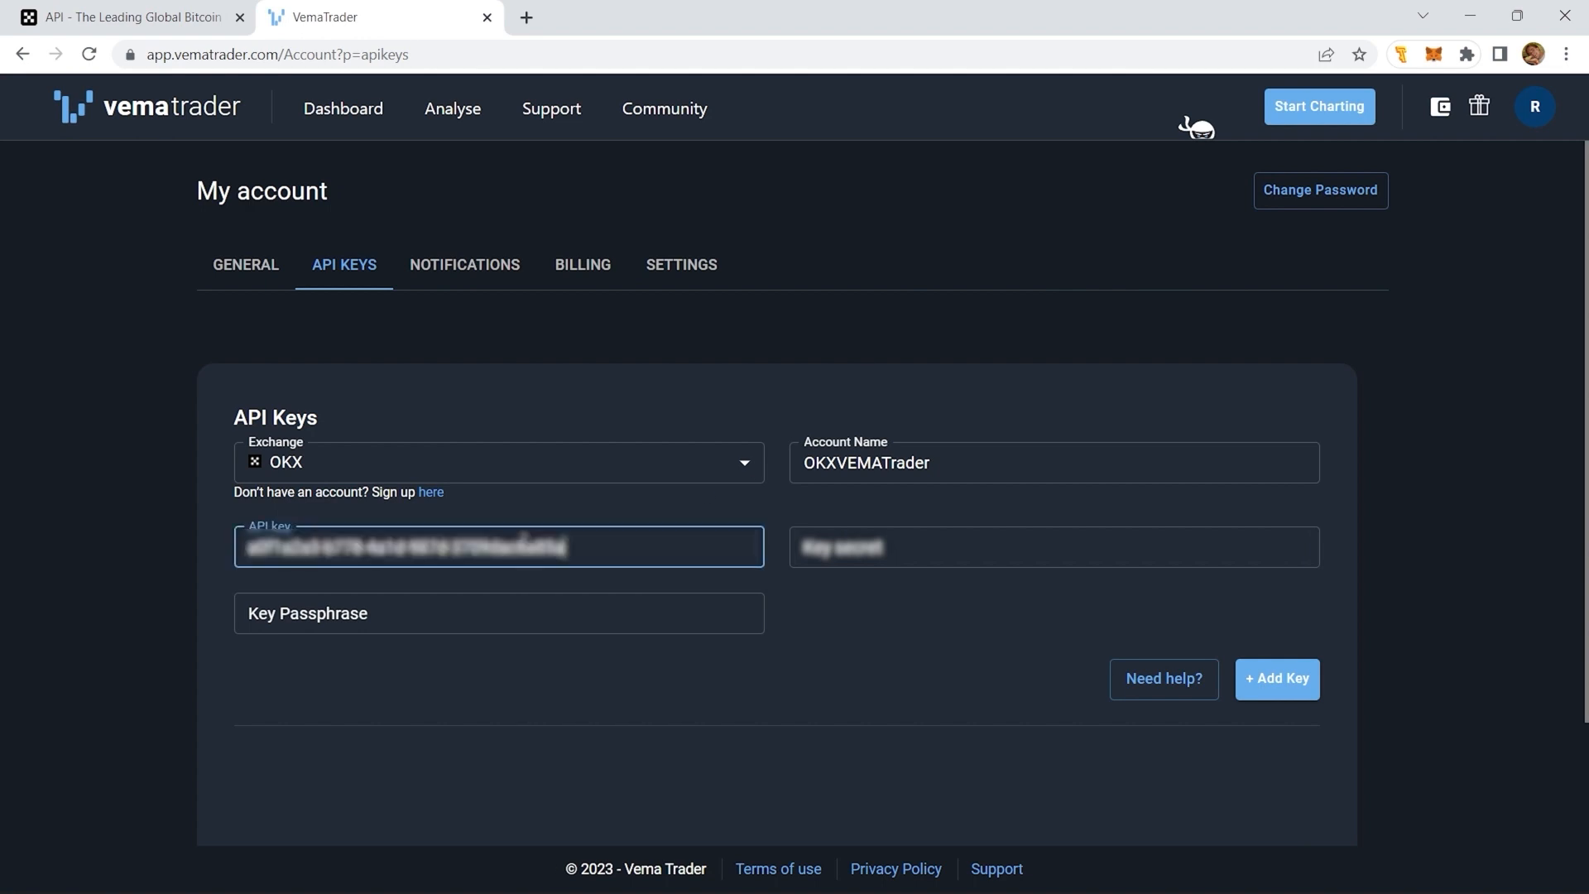
key(Tab)
Copy the secret key from OKX into the form and paste the key passphrase
key(ctrl+Tab)
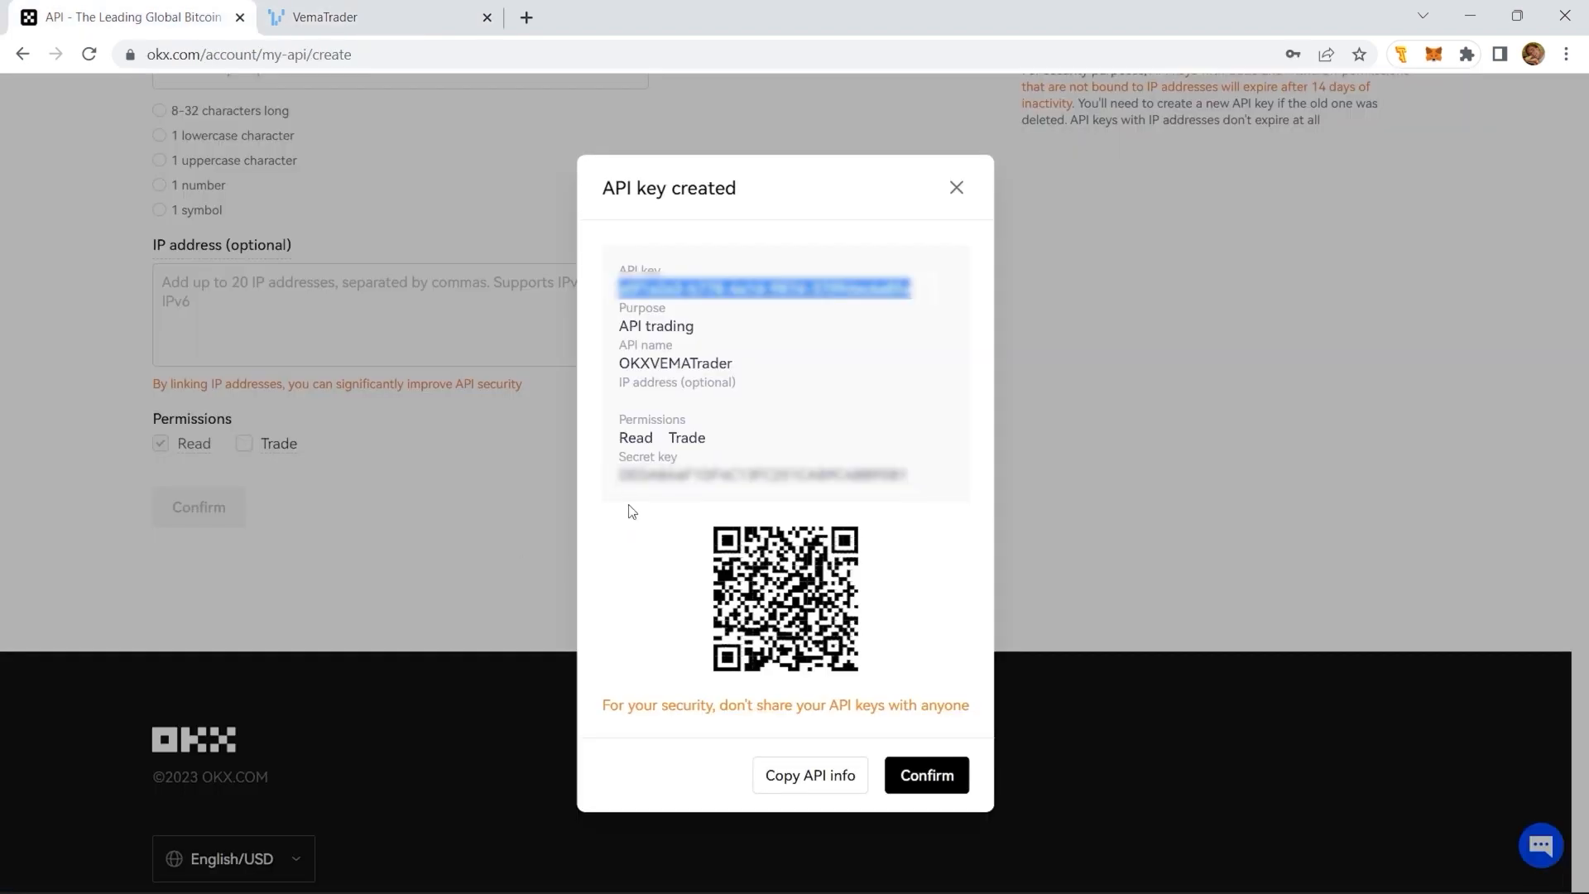
drag(619, 474, 923, 477)
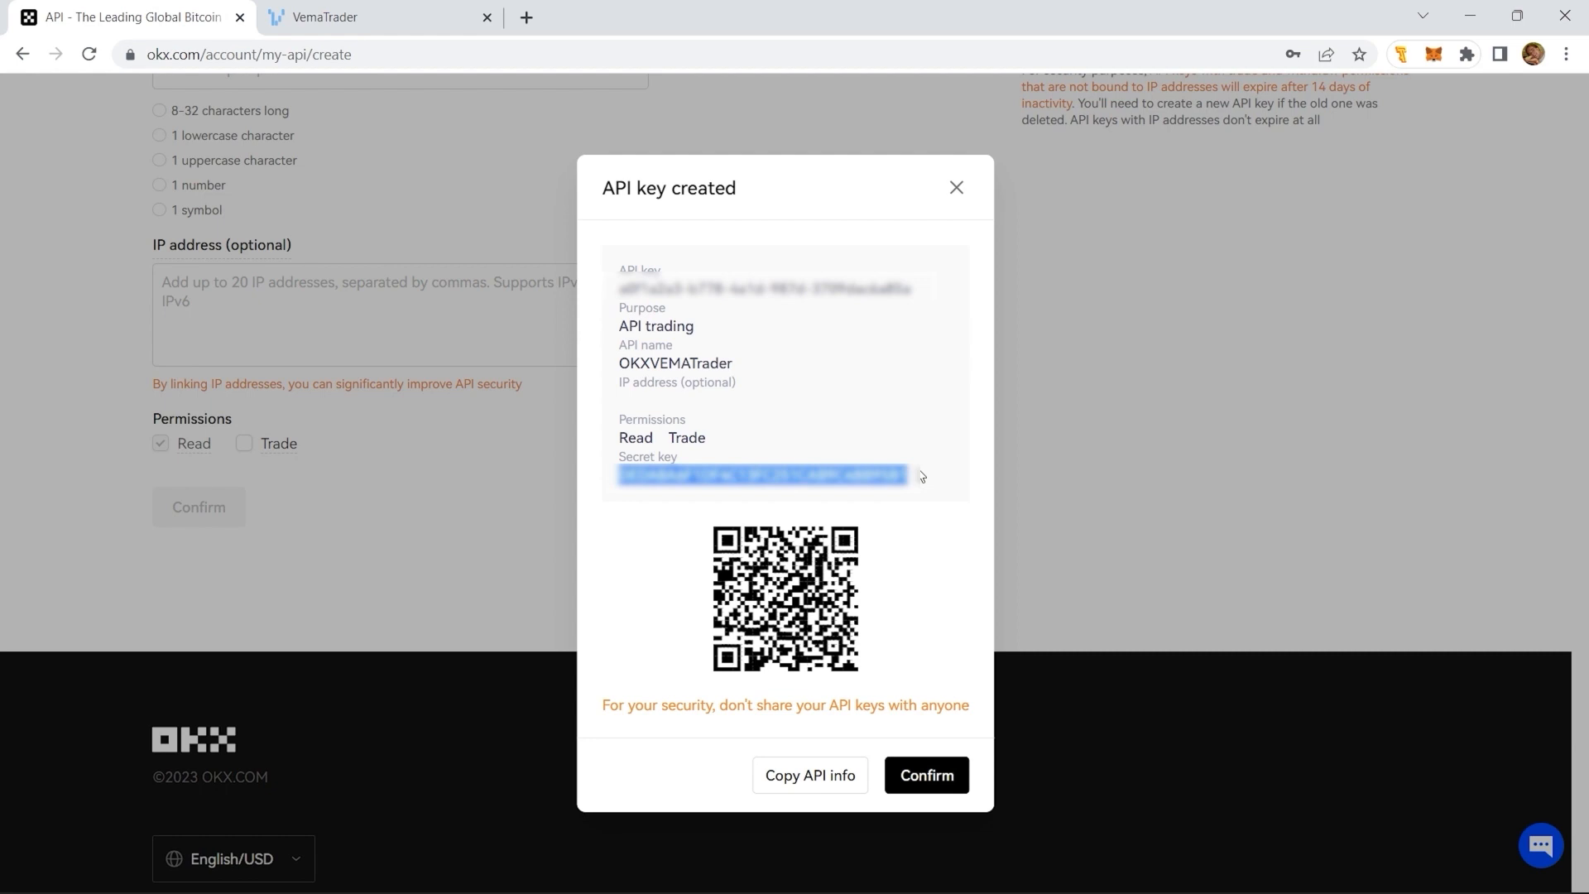
key(ctrl+c)
key(ctrl+Tab)
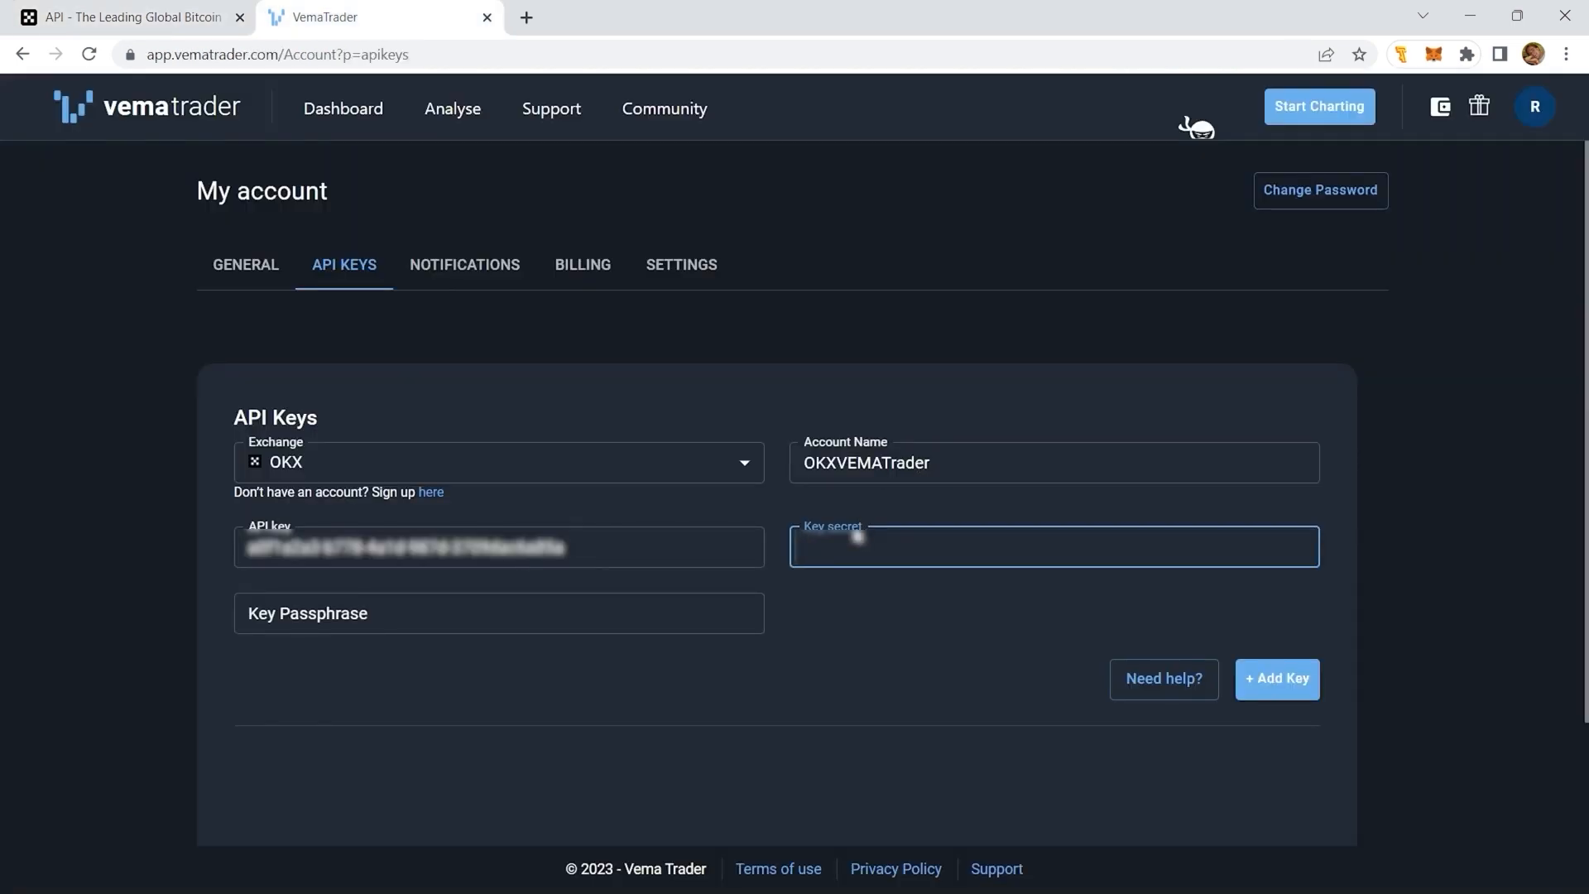
key(ctrl+v)
click(694, 610)
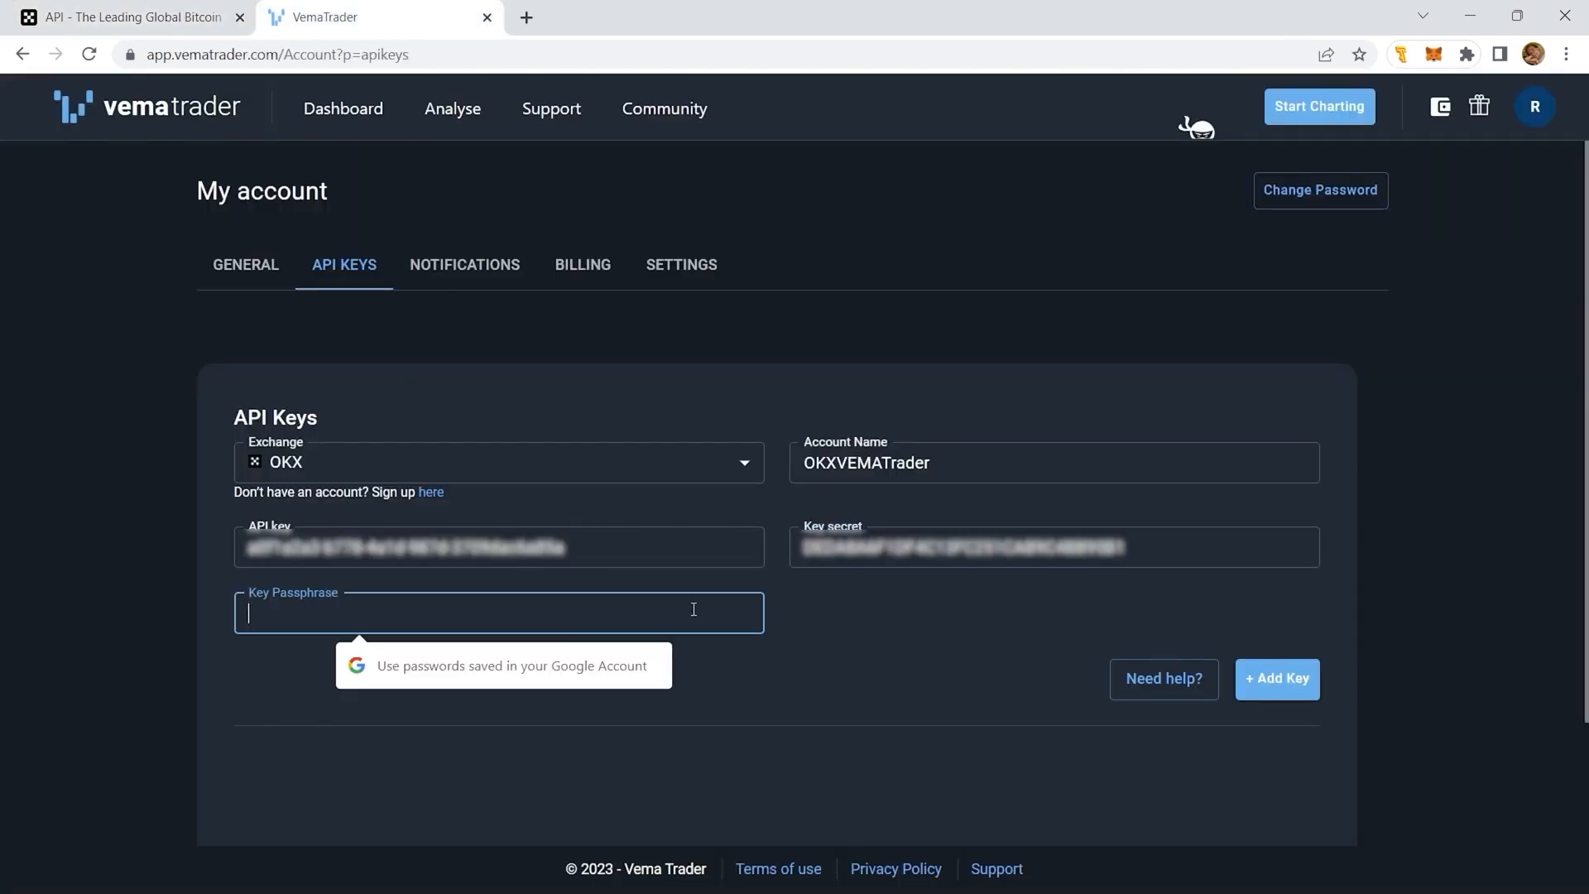
key(alt+Tab)
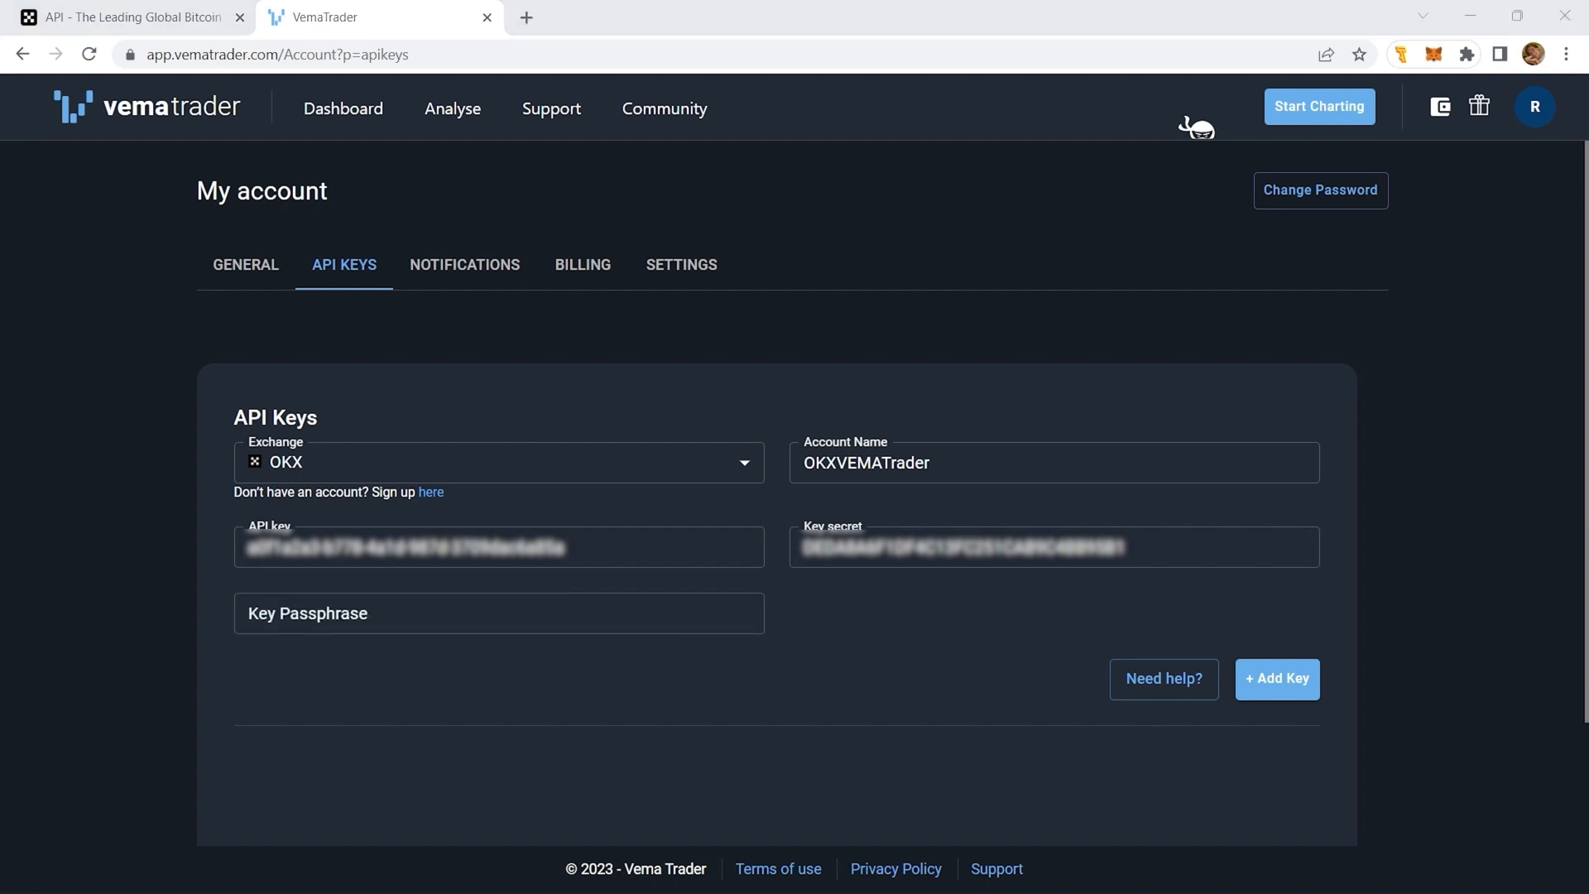
key(alt+Tab)
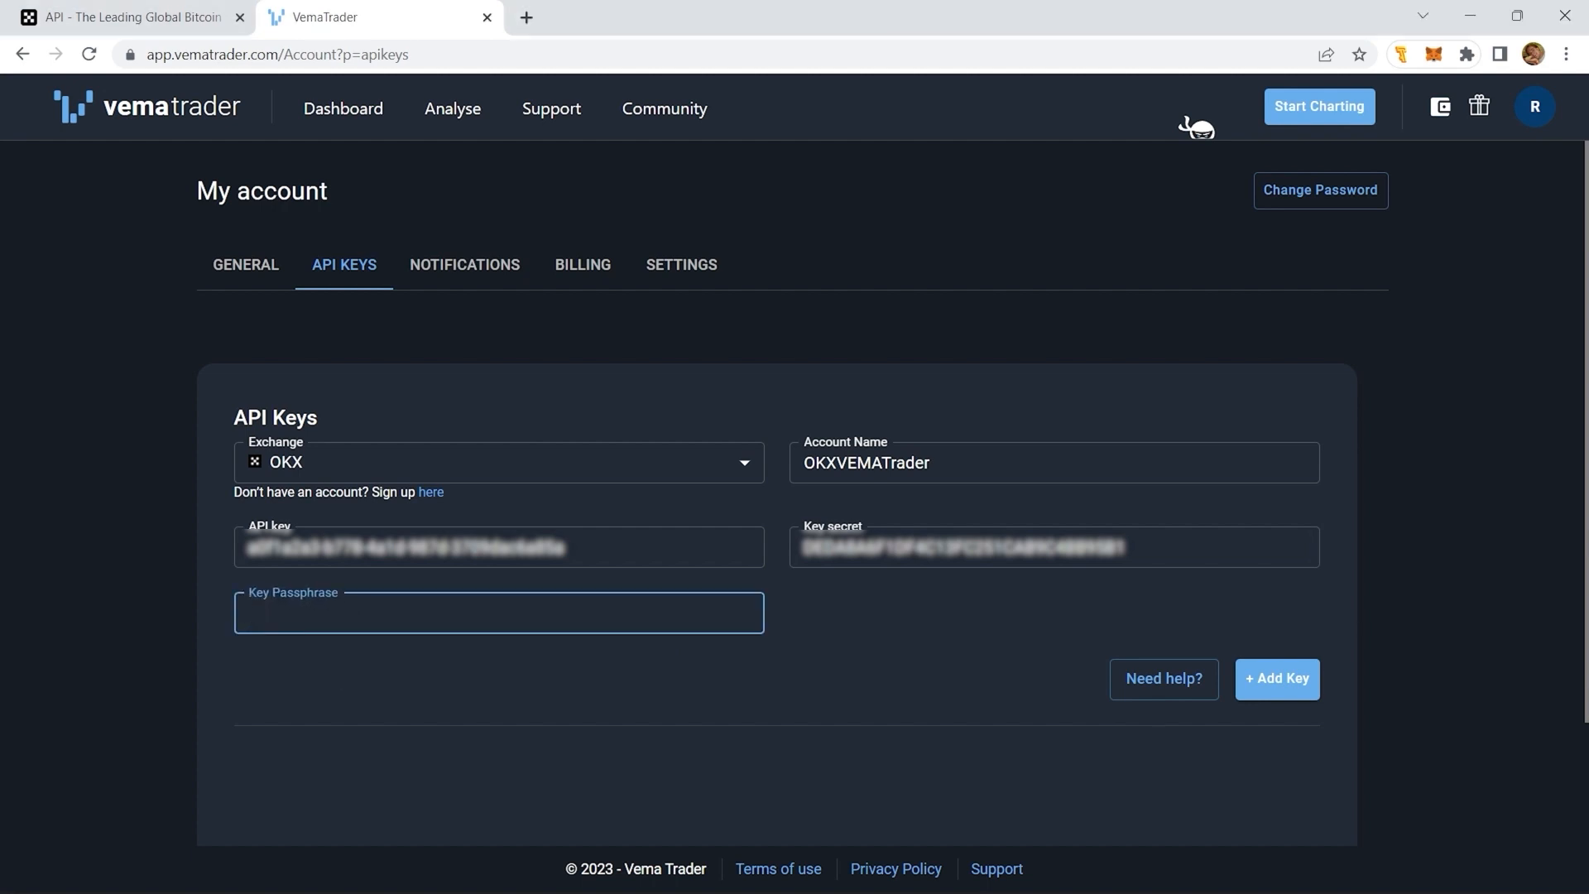
key(ctrl+v)
Add the key, then check the new OKXVEMATrader row and its OKX wallet balances
click(1277, 692)
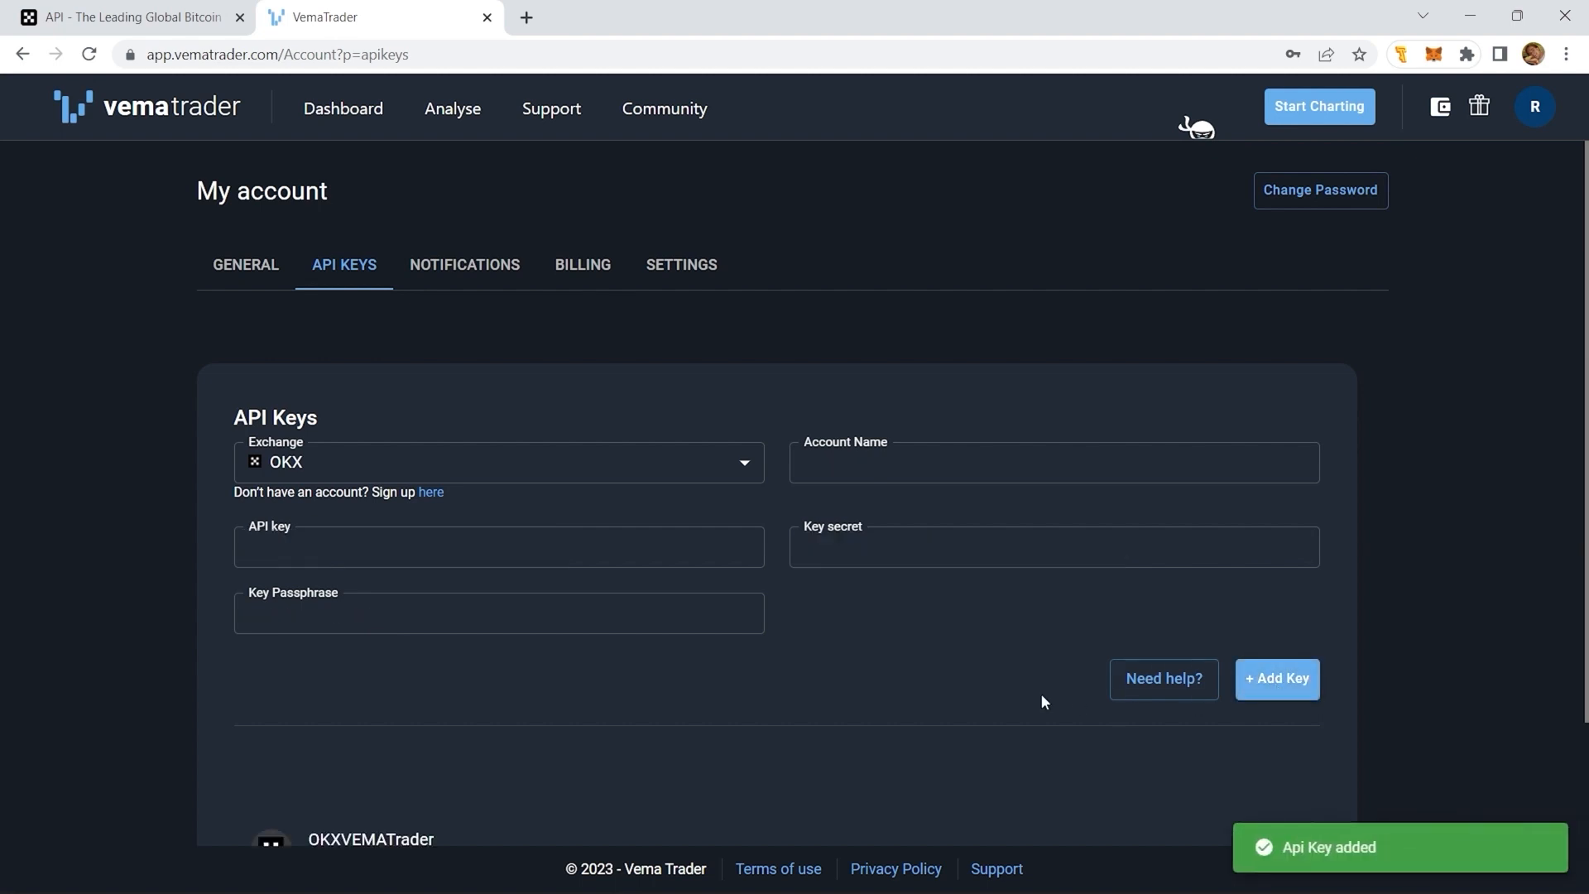
scroll(1041, 699, down, 2)
drag(309, 676, 518, 687)
click(528, 687)
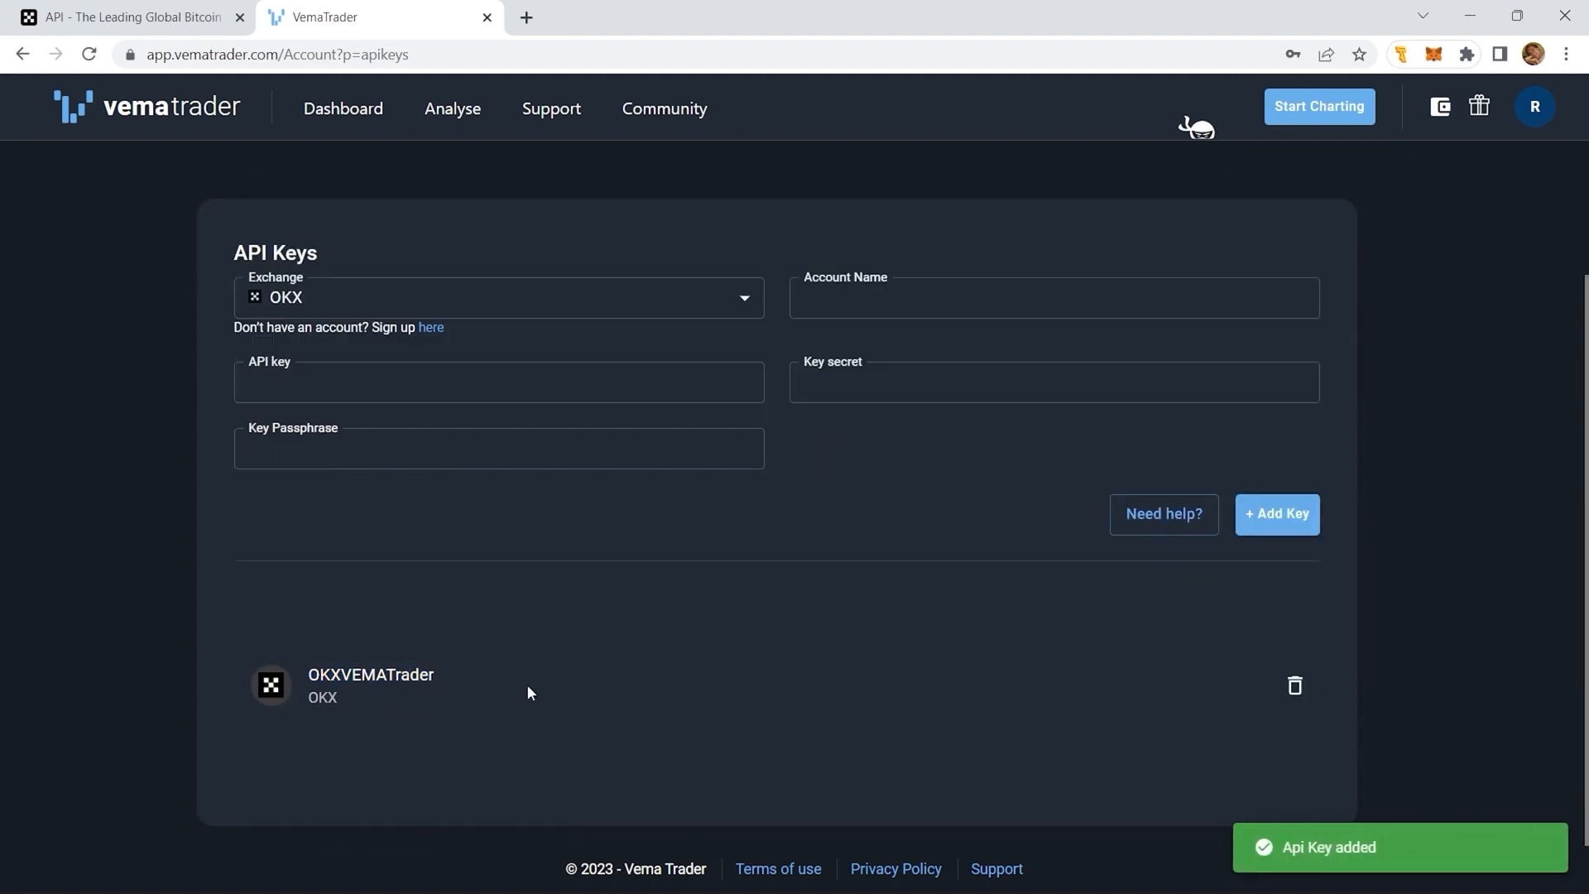
click(1444, 113)
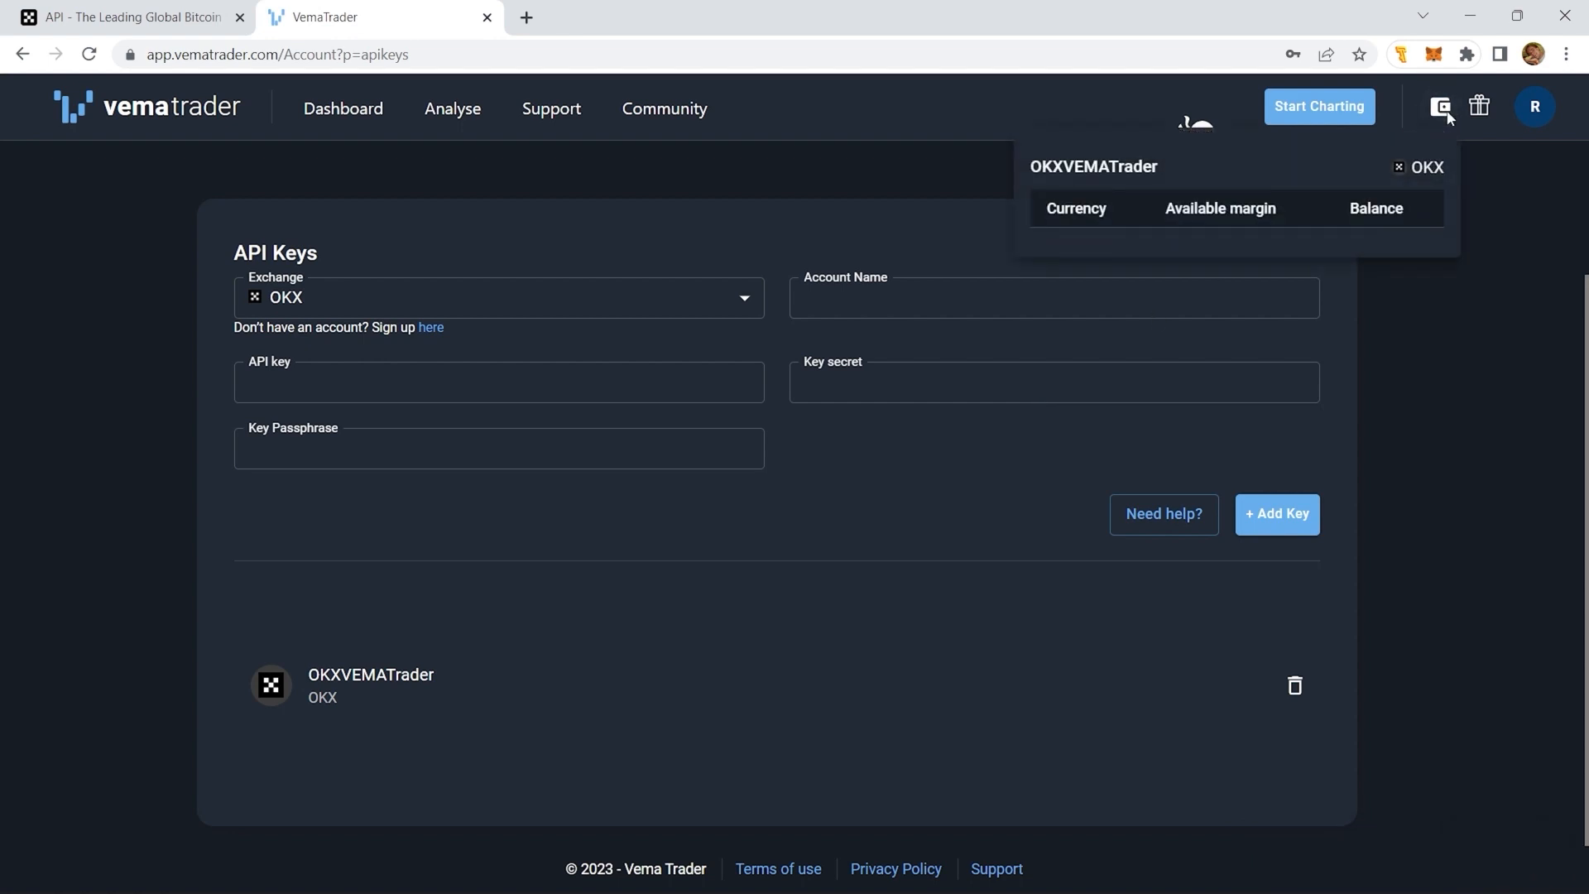
drag(1412, 167, 1438, 168)
click(1101, 240)
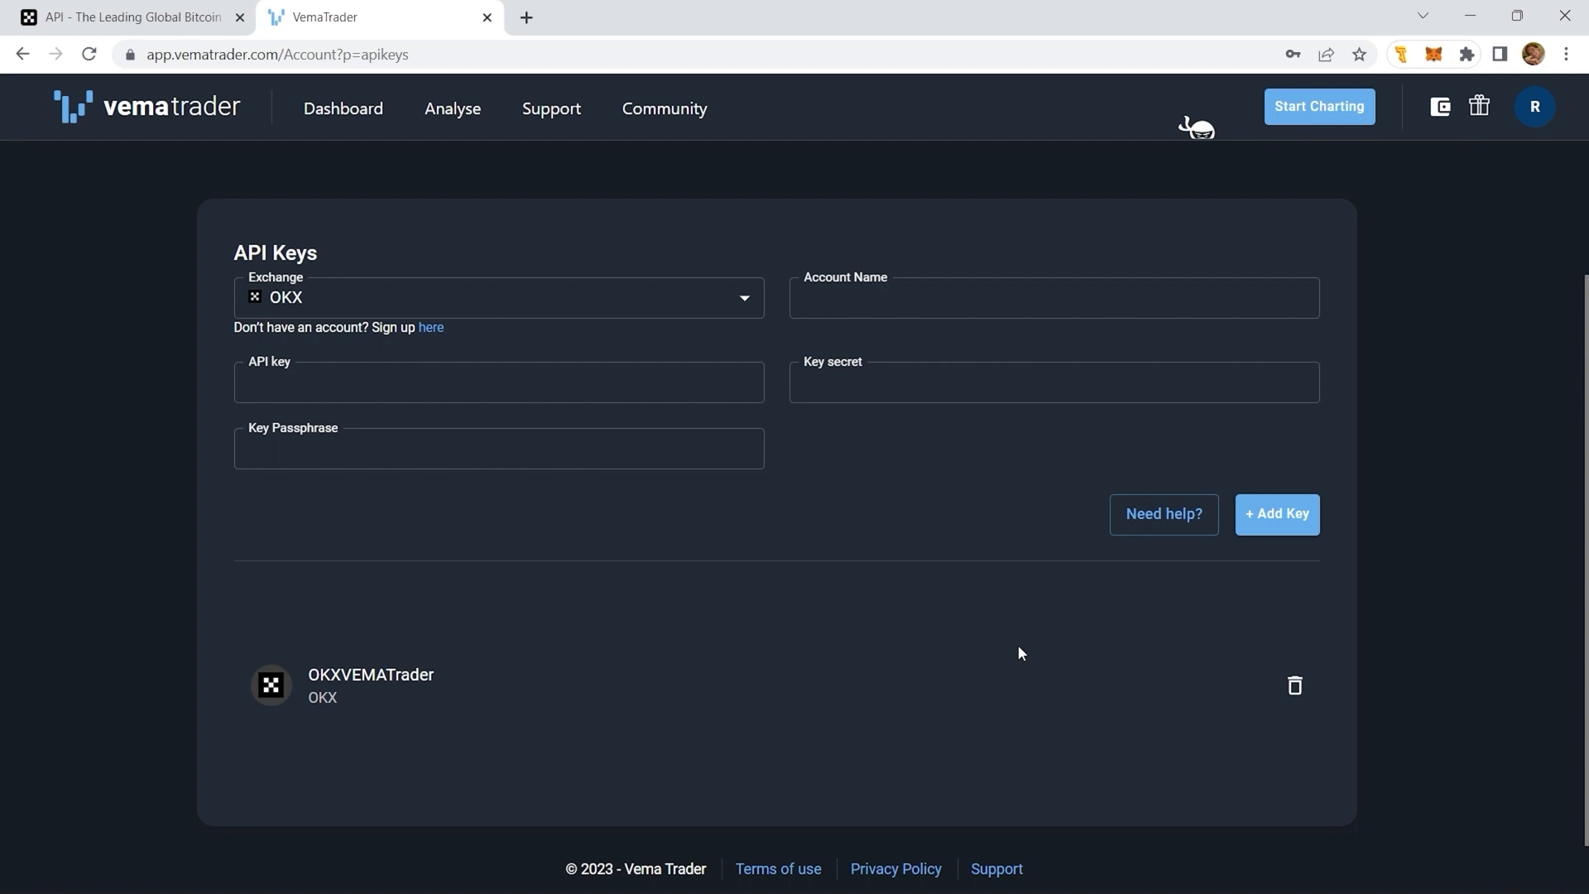
Review the cleared API key, secret and passphrase fields and dismiss the saved-password suggestion
click(643, 383)
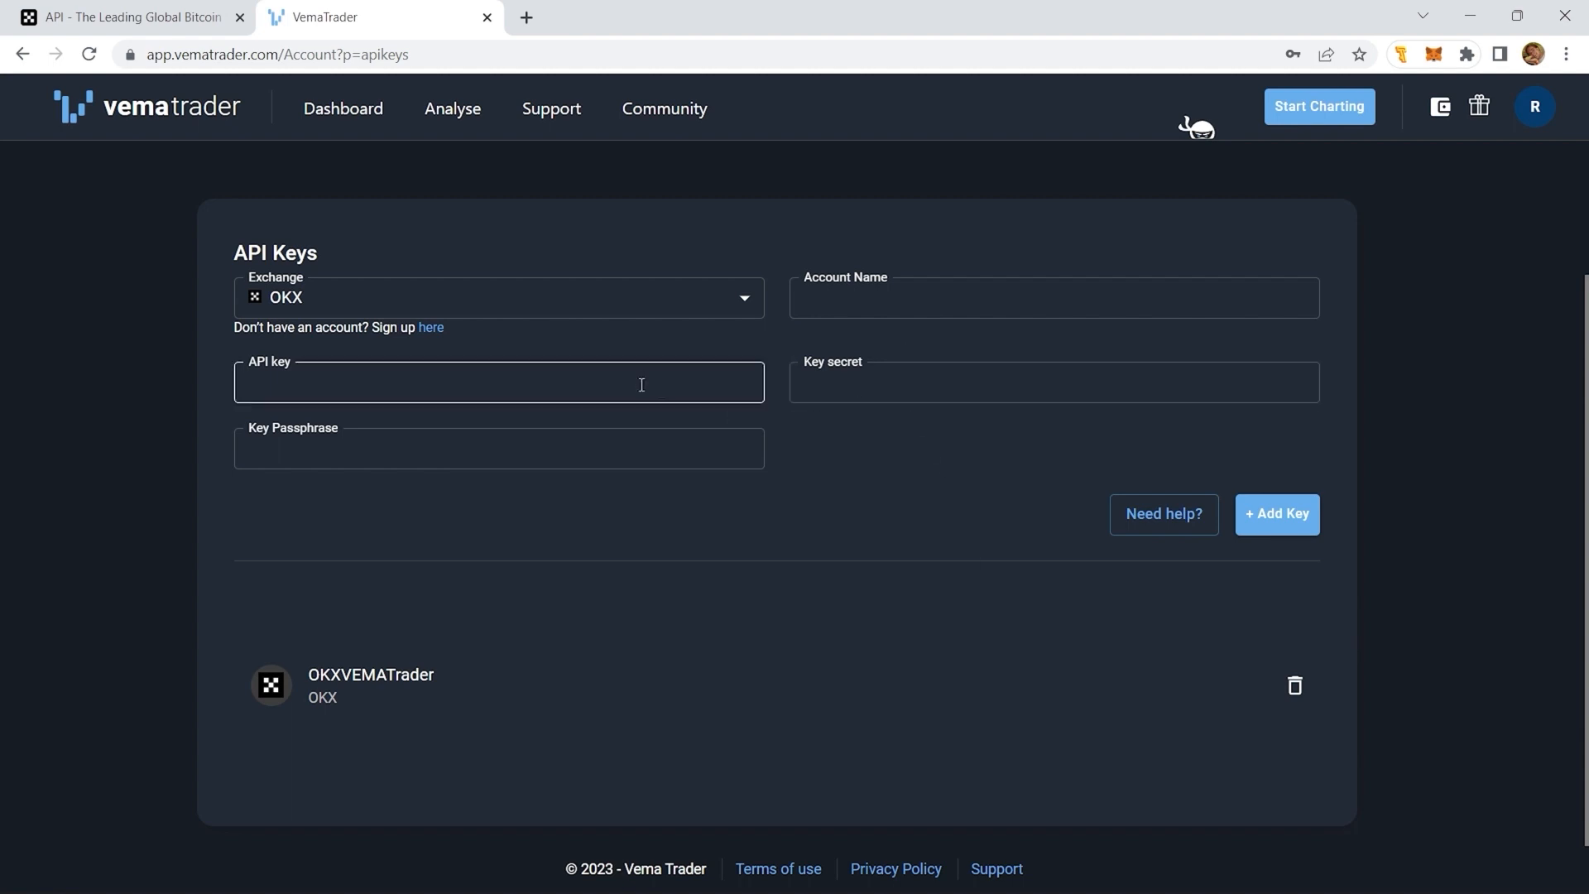
click(842, 379)
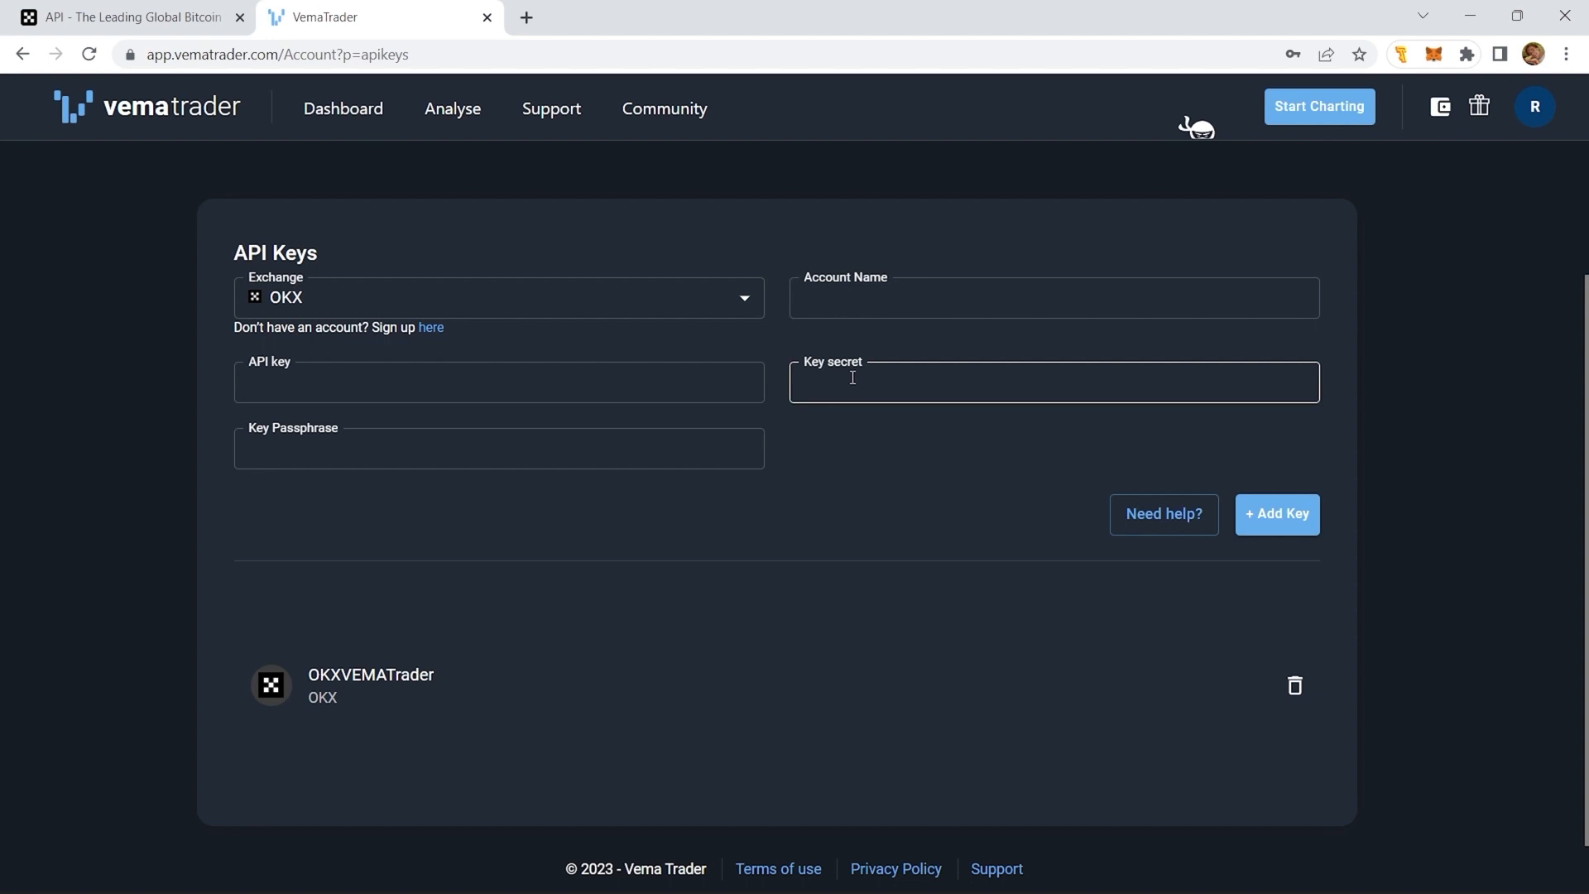
click(693, 457)
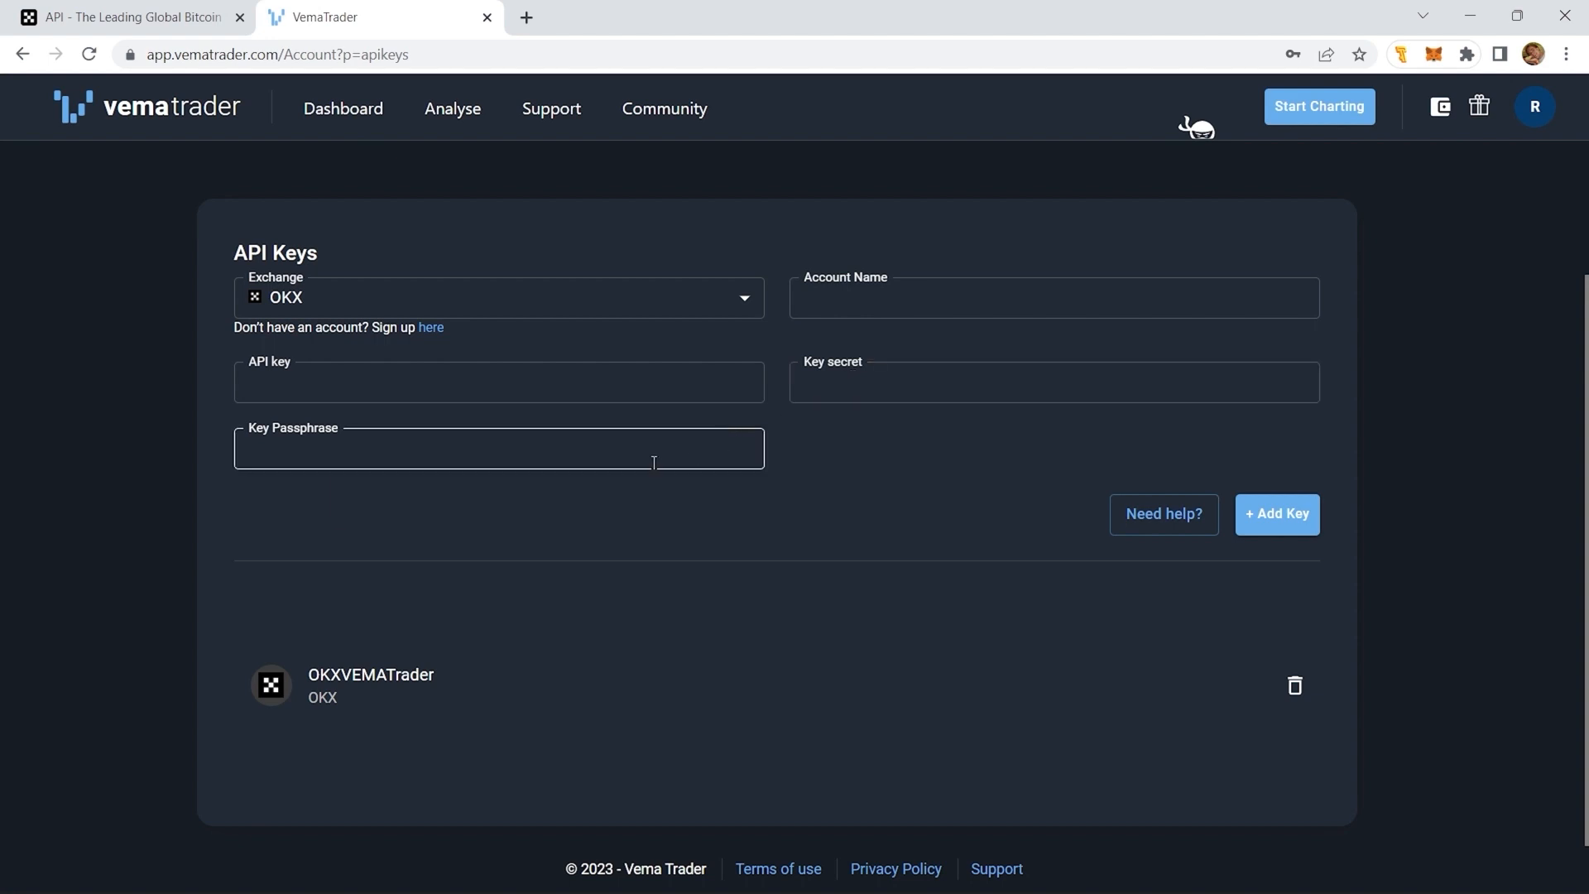
click(654, 463)
click(824, 543)
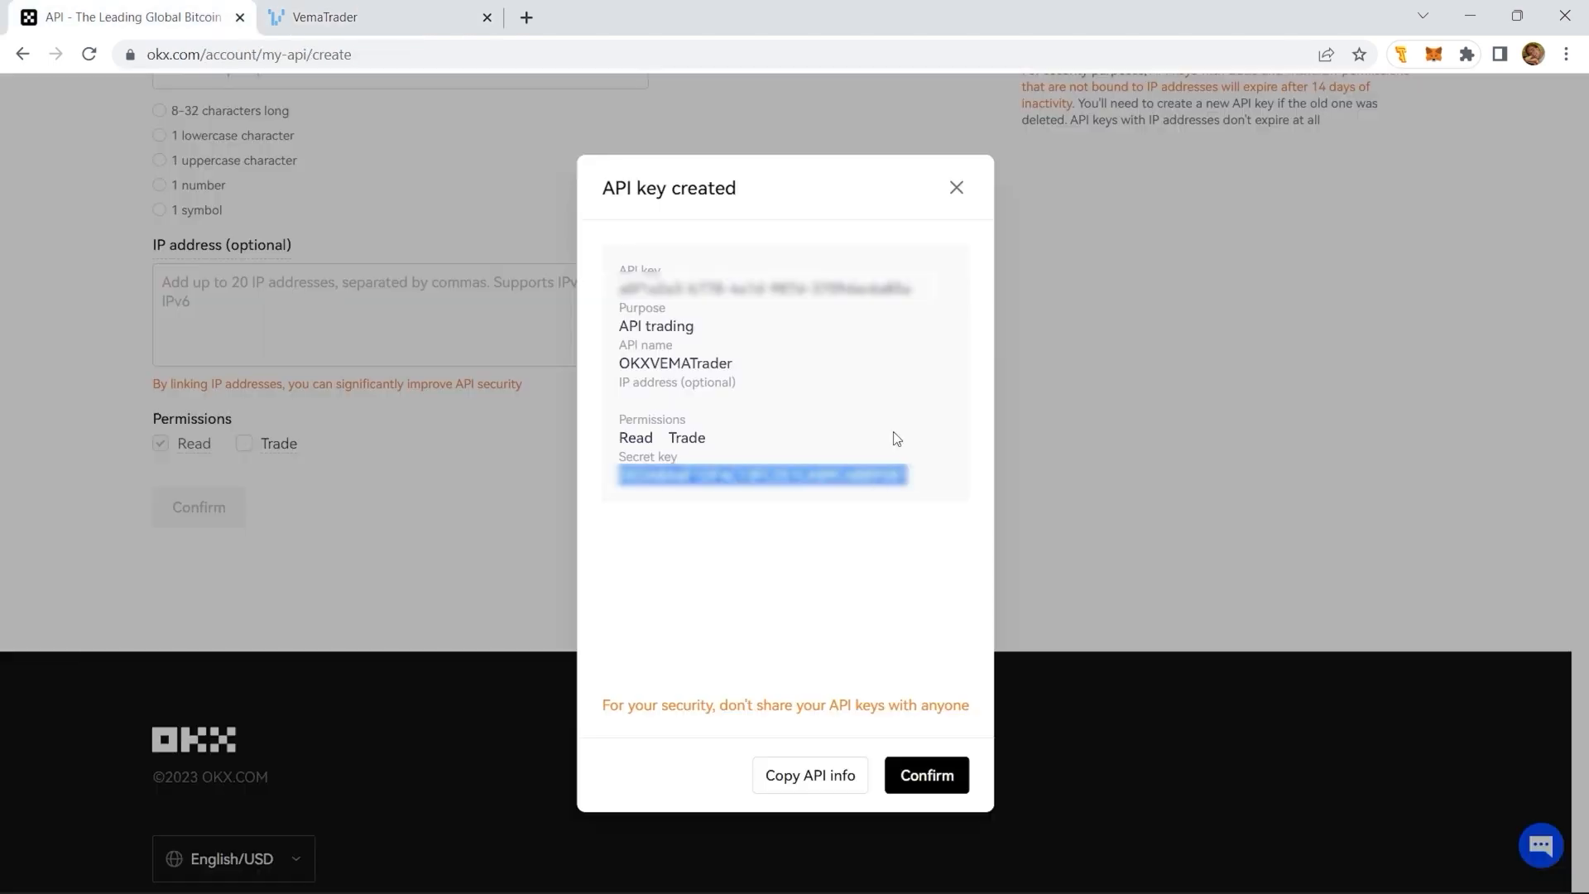
Confirm OKX's key-created dialog, verify the sub-account in the account menu, and return to VemaTrader
click(929, 787)
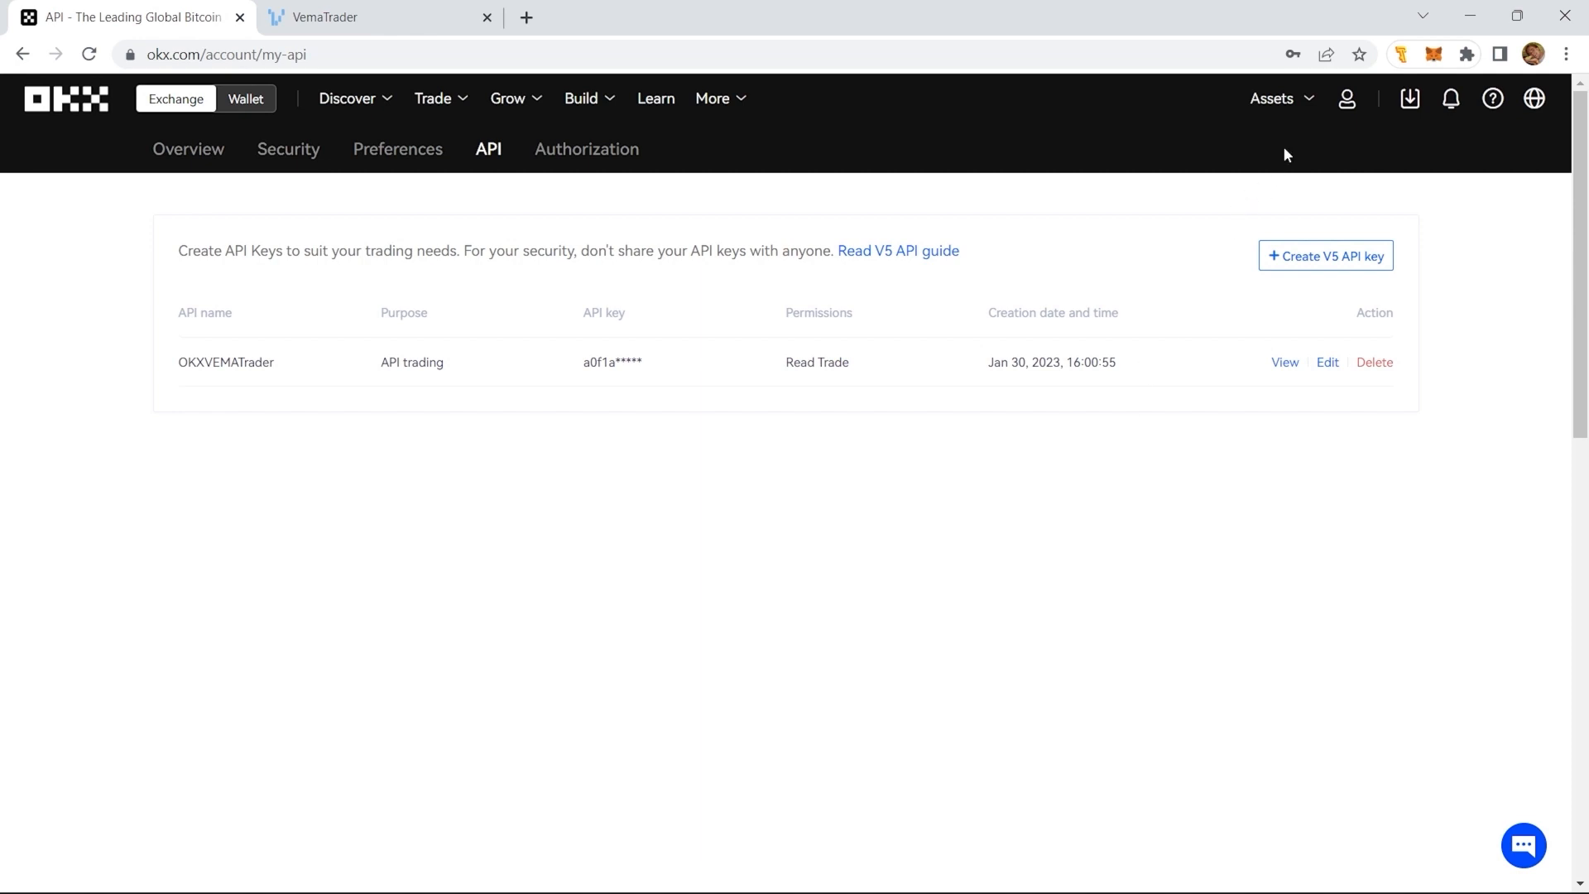
mouse_move(1348, 99)
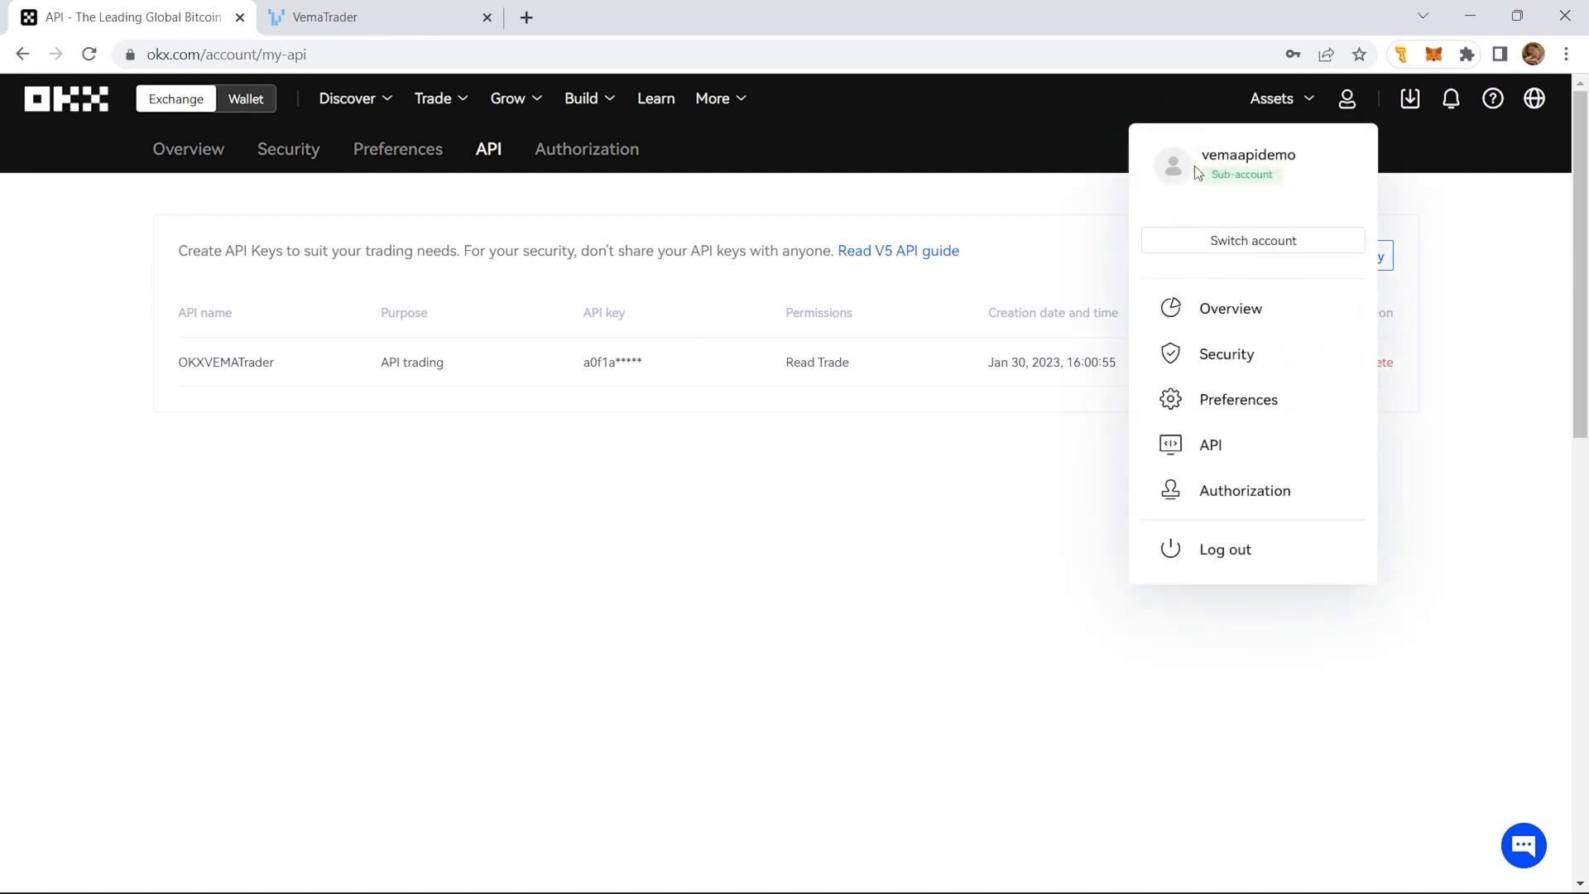
drag(1210, 176, 1287, 182)
key(ctrl+Tab)
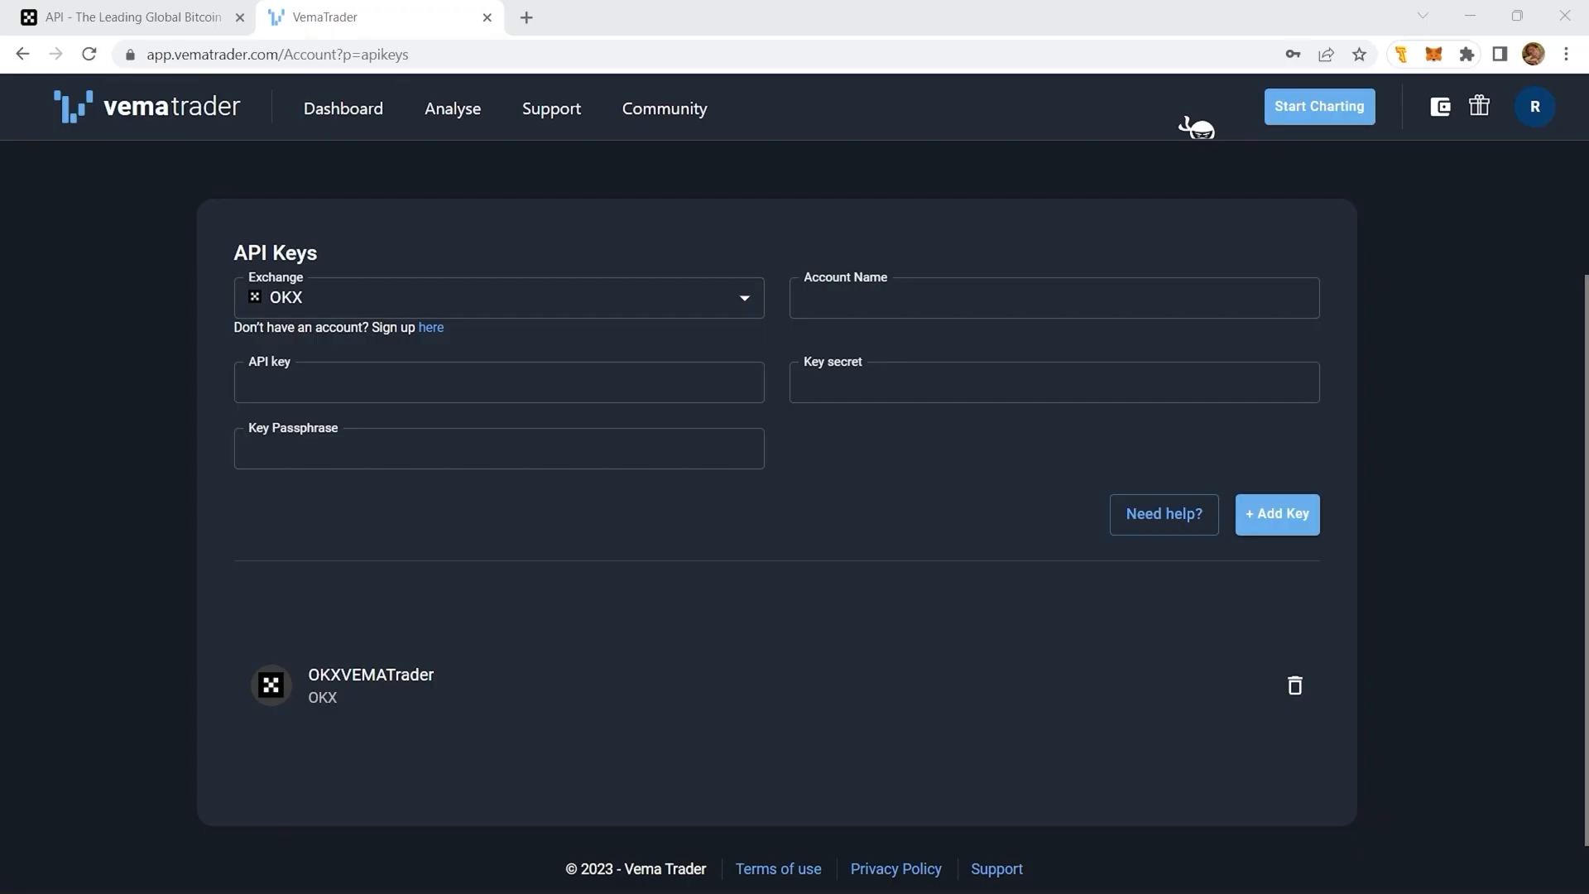